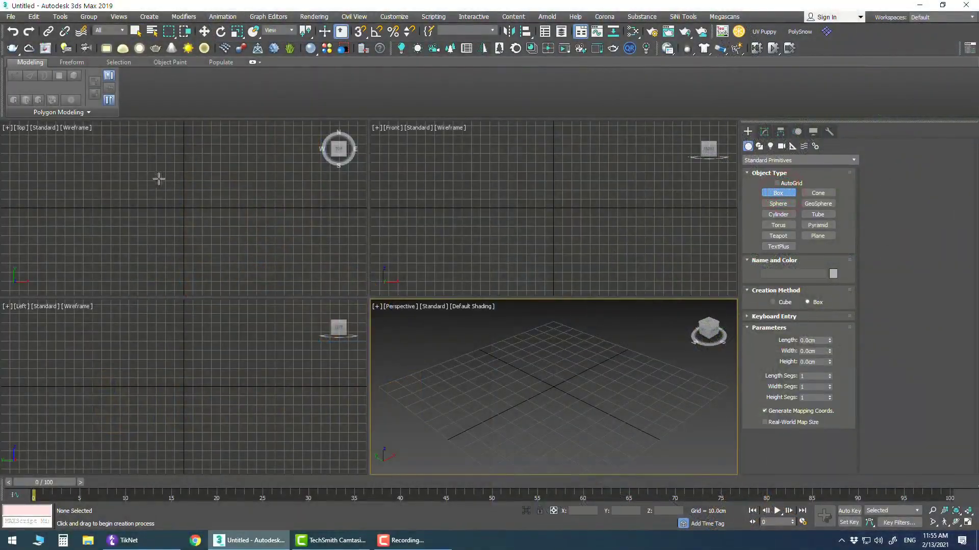
Draw a box in the Top view and frame it in the maximized Perspective view
drag(149, 174, 220, 236)
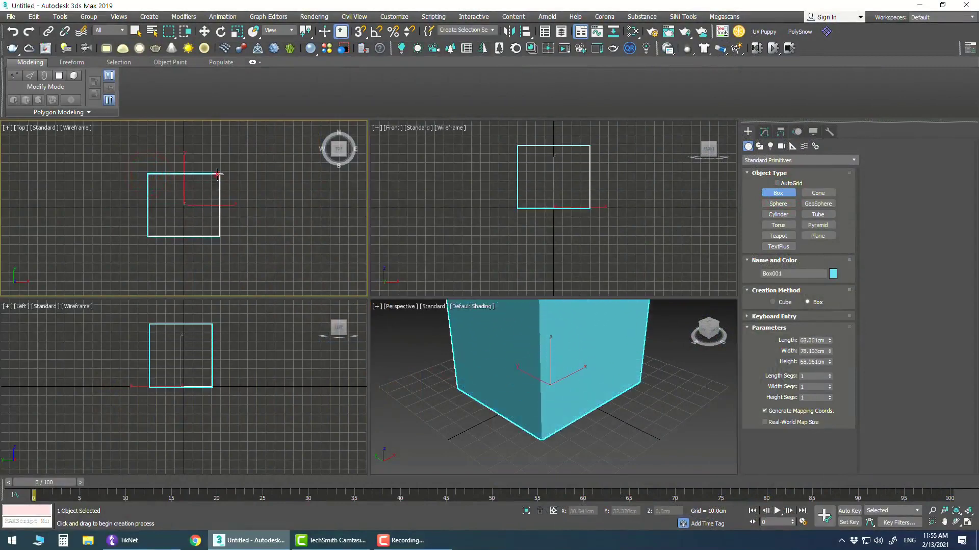
key(alt+w)
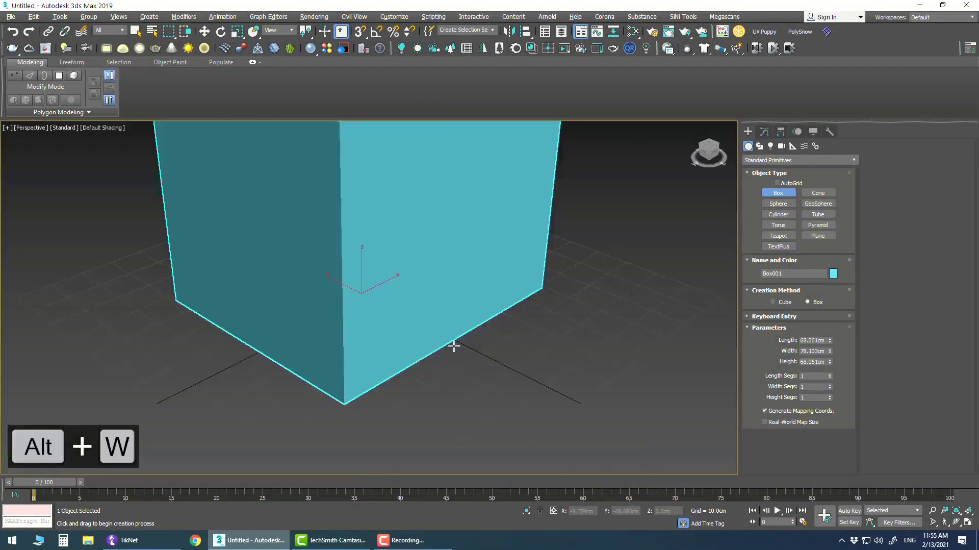
middle_drag(453, 346, 470, 352)
key(z)
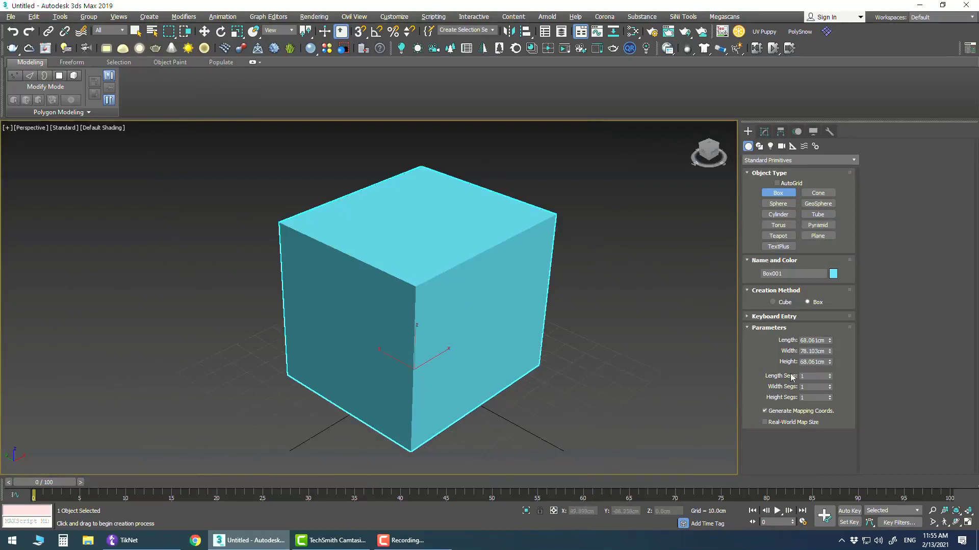
Set the box's Length, Width and Height to 100 and each segment count to 2
double_click(814, 340)
text(100)
key(Tab)
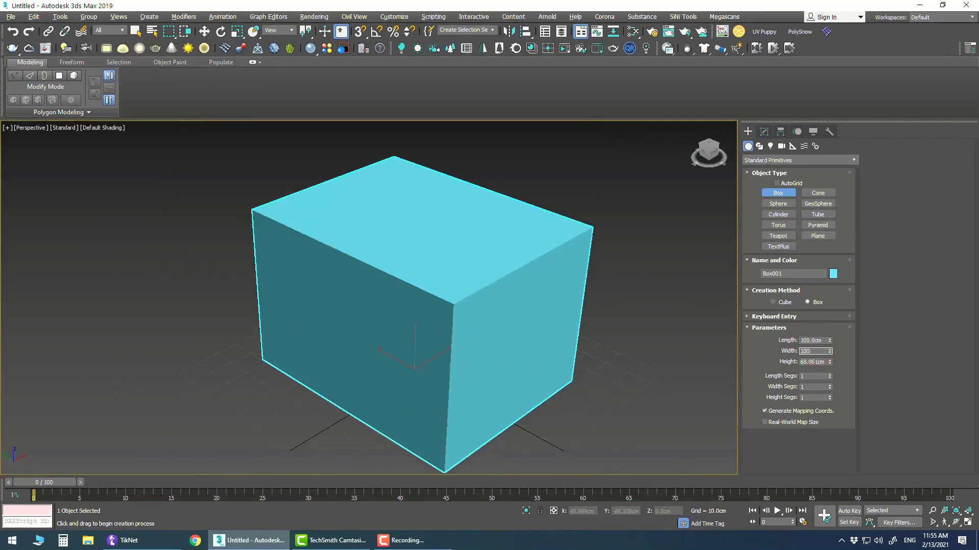
key(Tab)
text(0)
key(Tab)
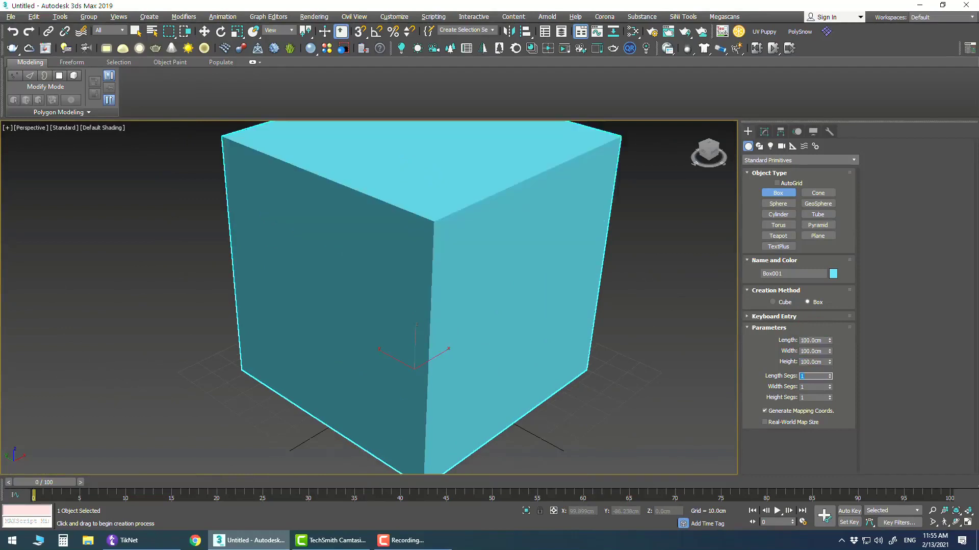
key(Tab)
text(2)
key(Tab)
click(810, 376)
click(812, 397)
click(498, 271)
scroll(490, 273, down, 3)
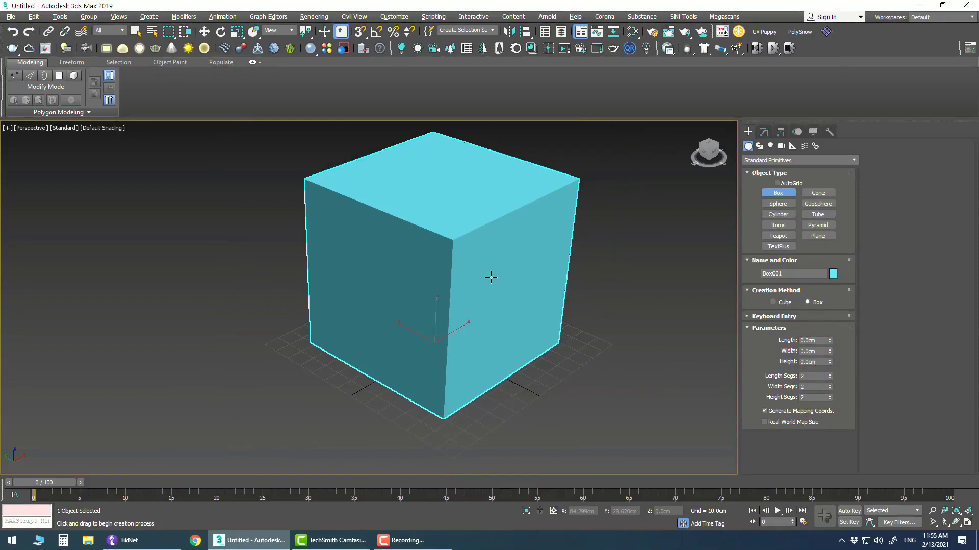
Toggle the box between wireframe and shaded-with-edges display
key(F3)
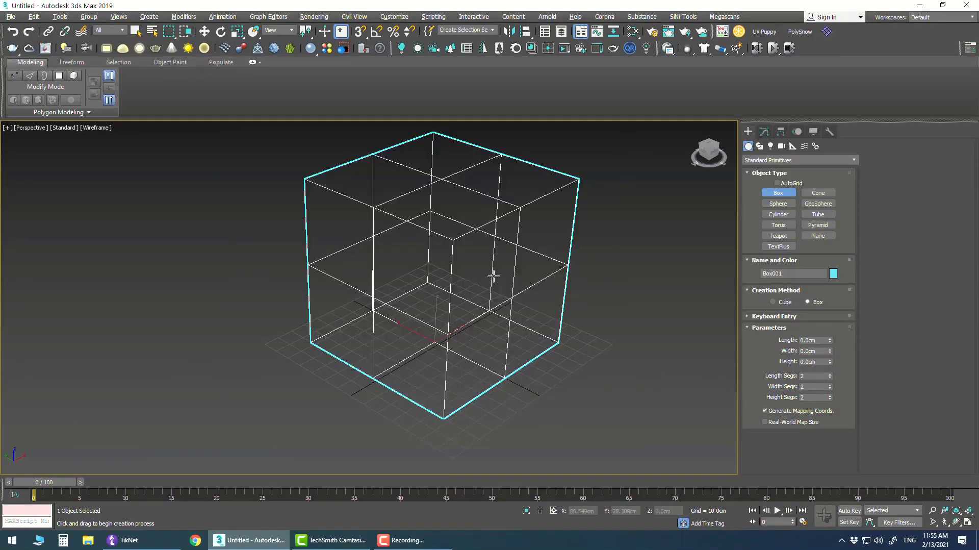
key(alt+w)
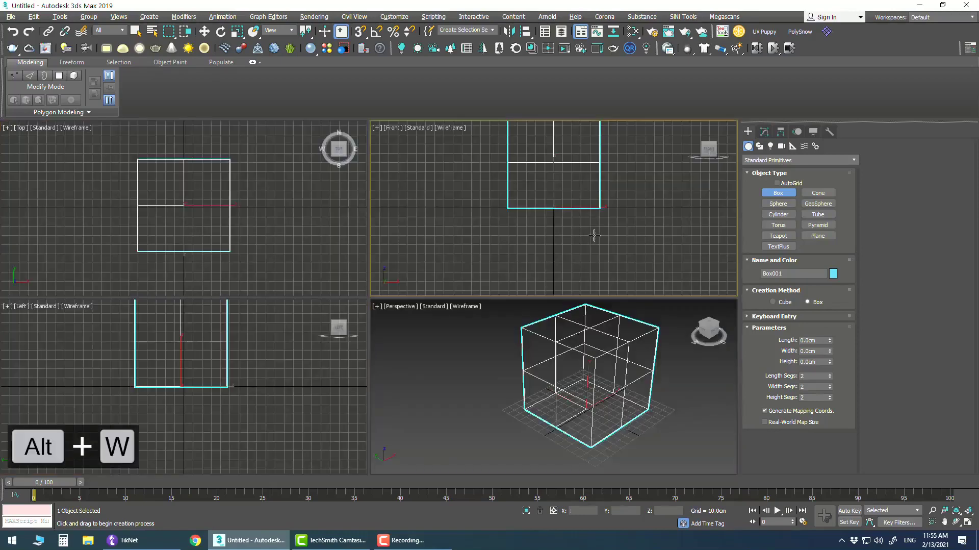
key(alt+w)
key(alt+w)
key(alt+w)
key(F4)
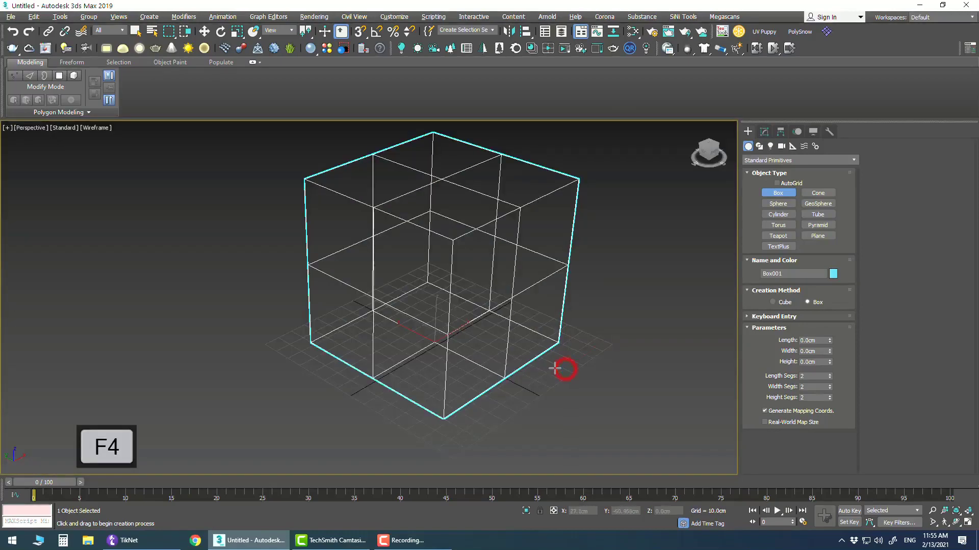
click(550, 378)
key(F3)
key(F4)
Maximize the Front view and centre the box in it
key(alt+w)
click(592, 225)
key(alt+w)
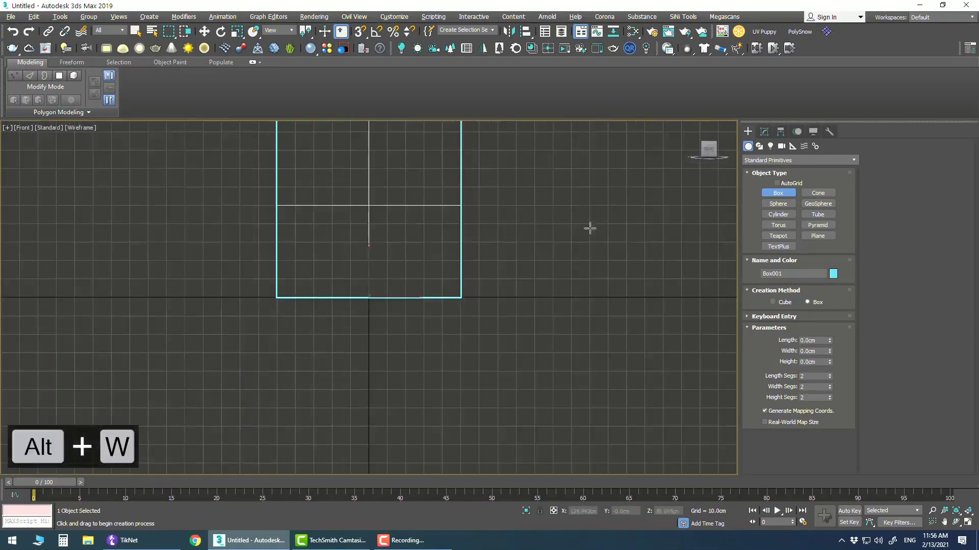
middle_drag(476, 244, 538, 312)
scroll(520, 297, up, 2)
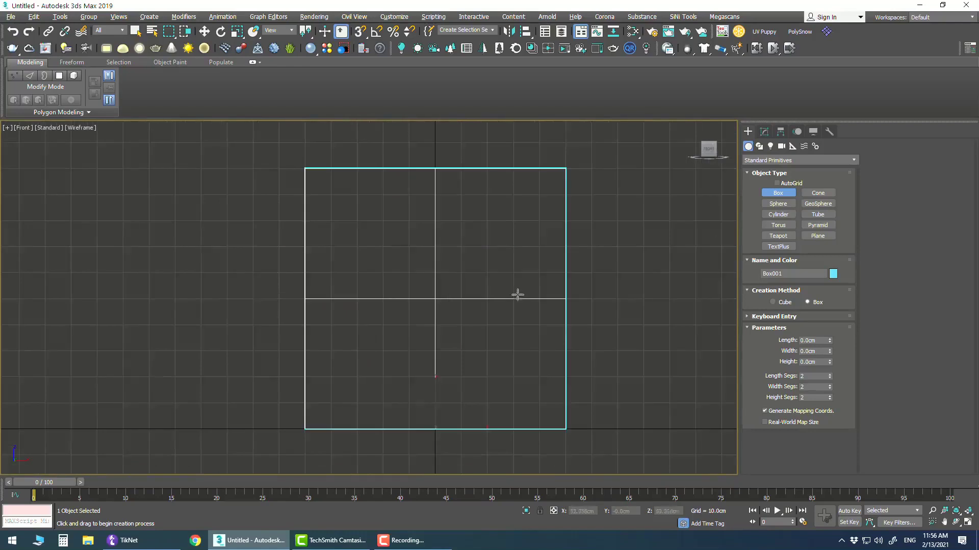
click(764, 132)
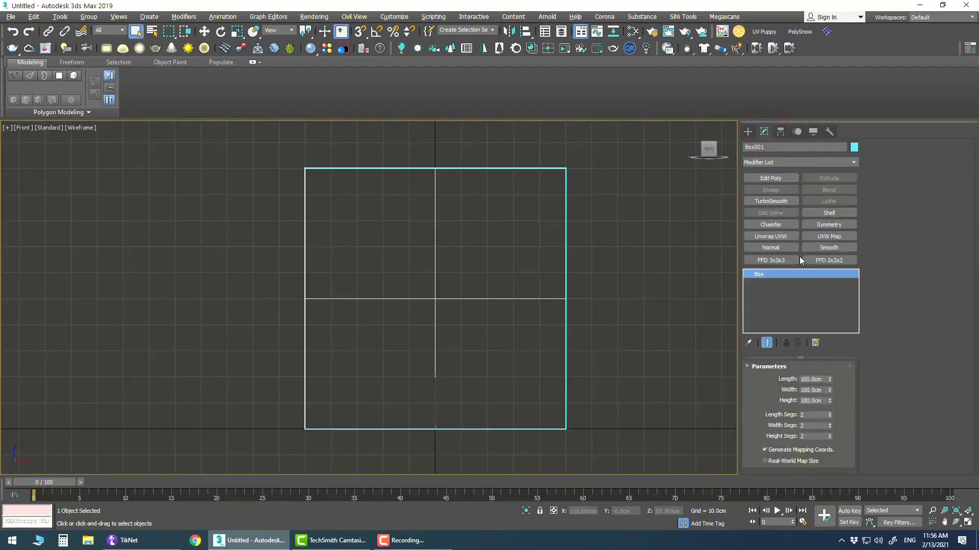
Add a Spherify modifier to the box, with an Edit Poly modifier above it
click(805, 162)
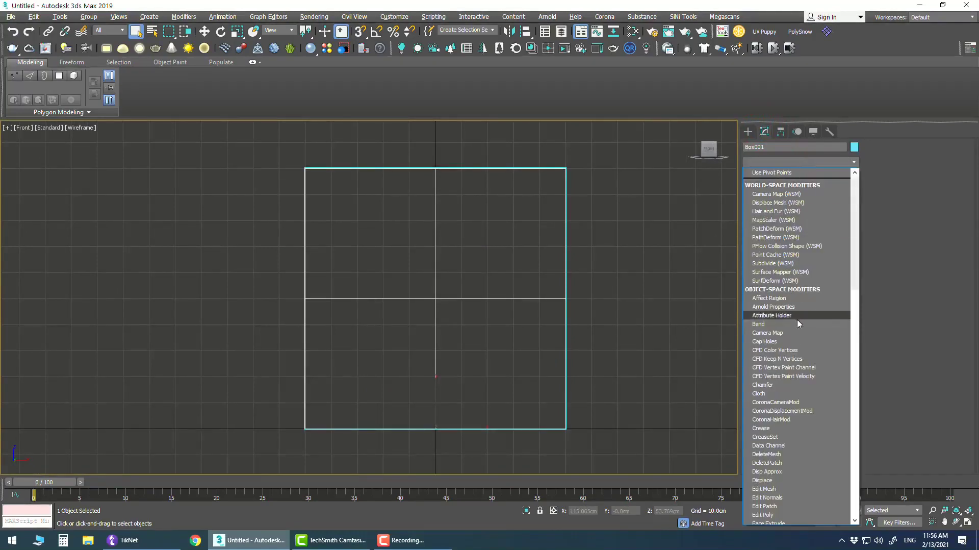
scroll(793, 372, down, 2)
scroll(794, 375, down, 3)
scroll(794, 376, down, 3)
scroll(794, 376, down, 3)
scroll(795, 376, down, 4)
scroll(796, 376, down, 4)
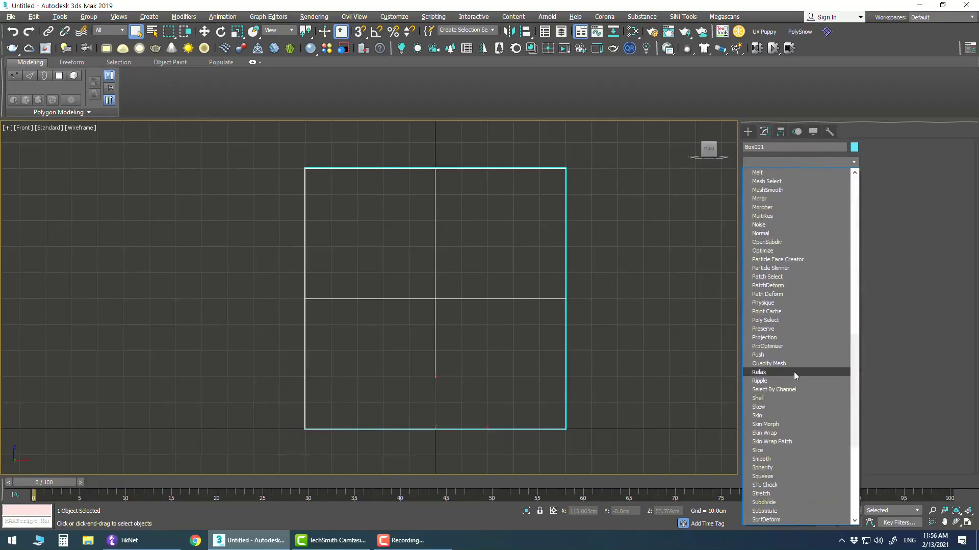
scroll(795, 376, down, 1)
scroll(796, 376, down, 1)
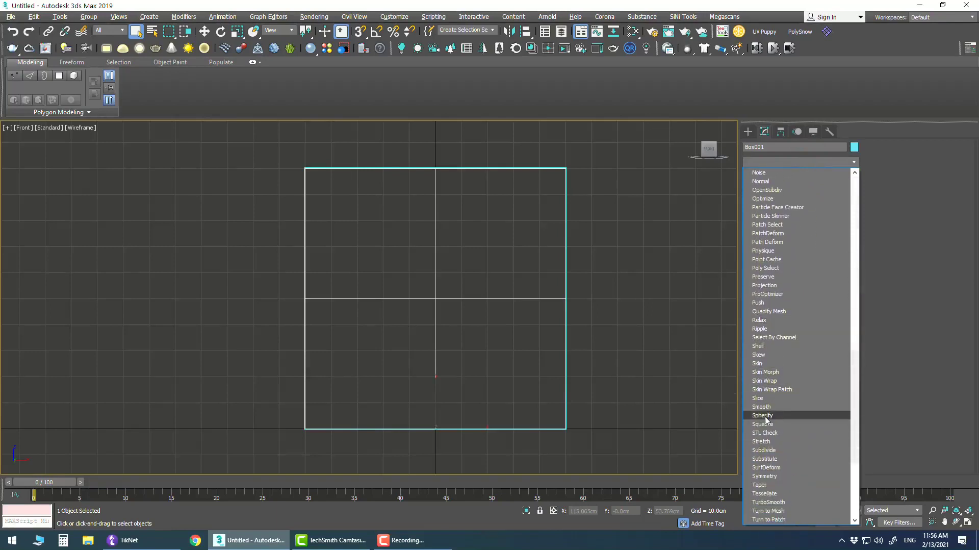
click(766, 419)
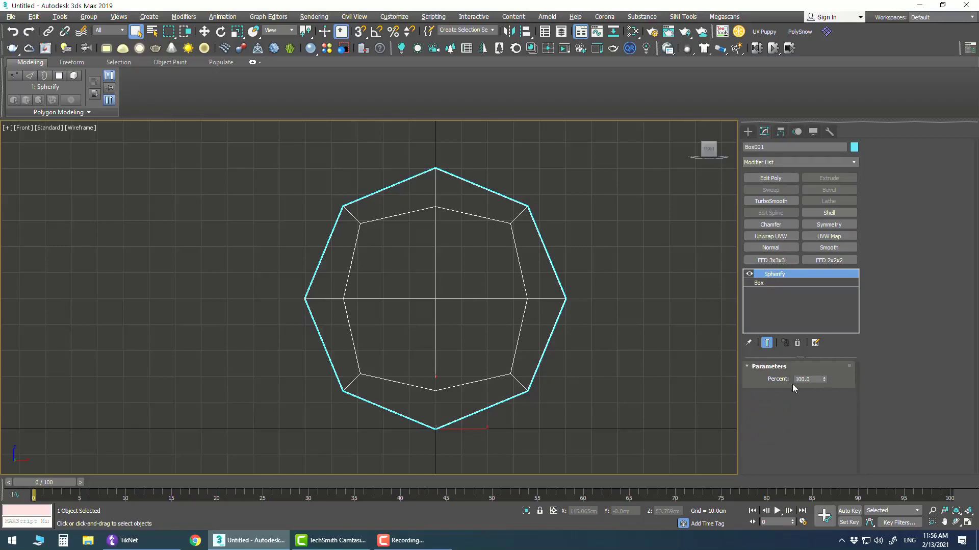
click(781, 177)
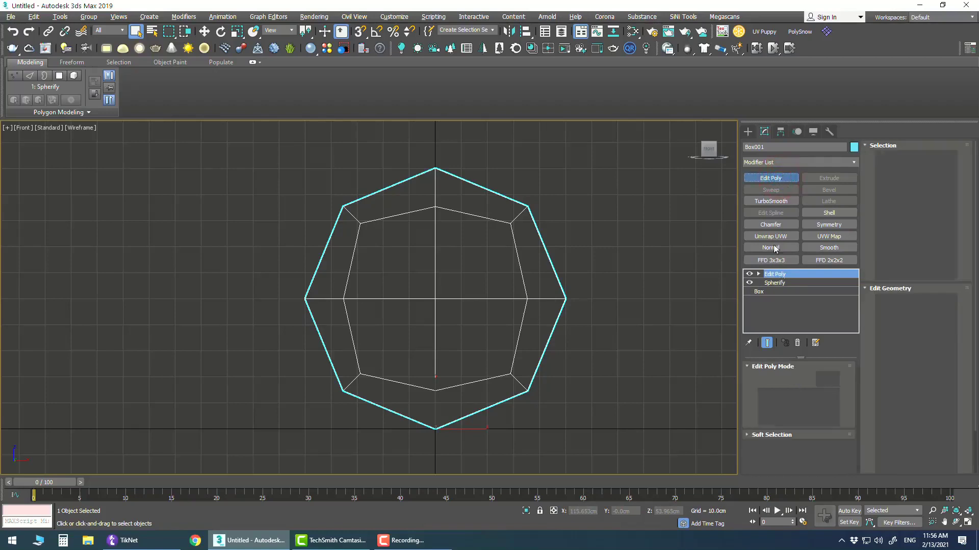
At Vertex level, scale the inner left and right middle vertices inward along X
click(759, 274)
click(782, 283)
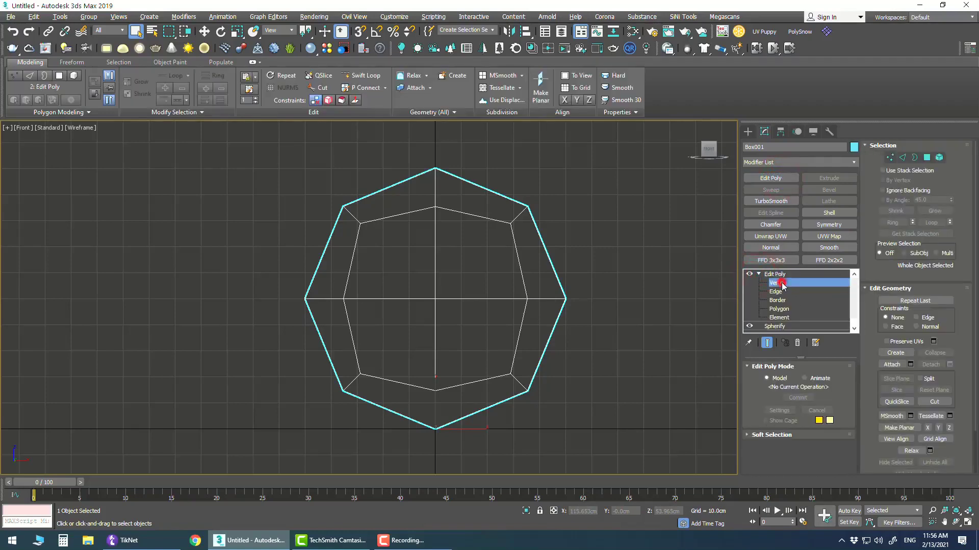
click(529, 301)
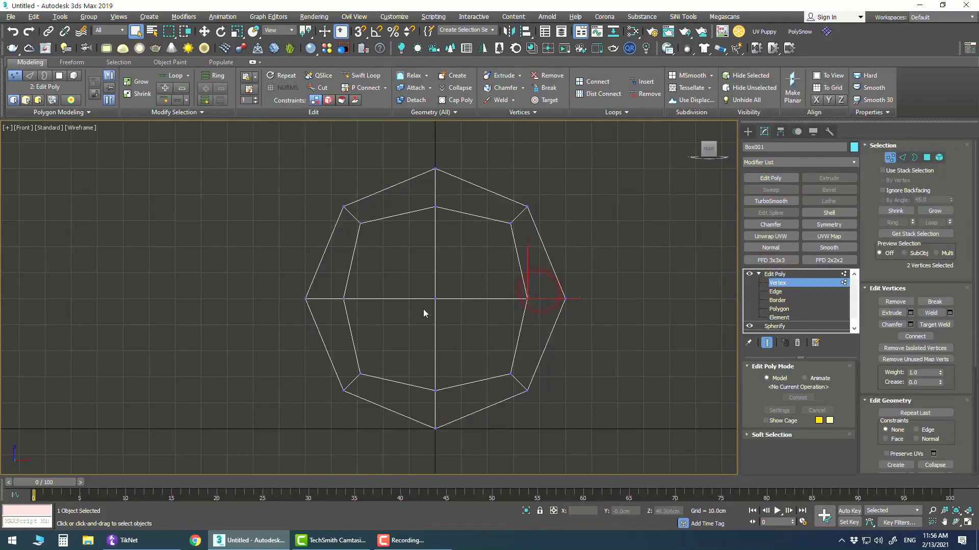
ctrl+drag(355, 295, 330, 308)
key(r)
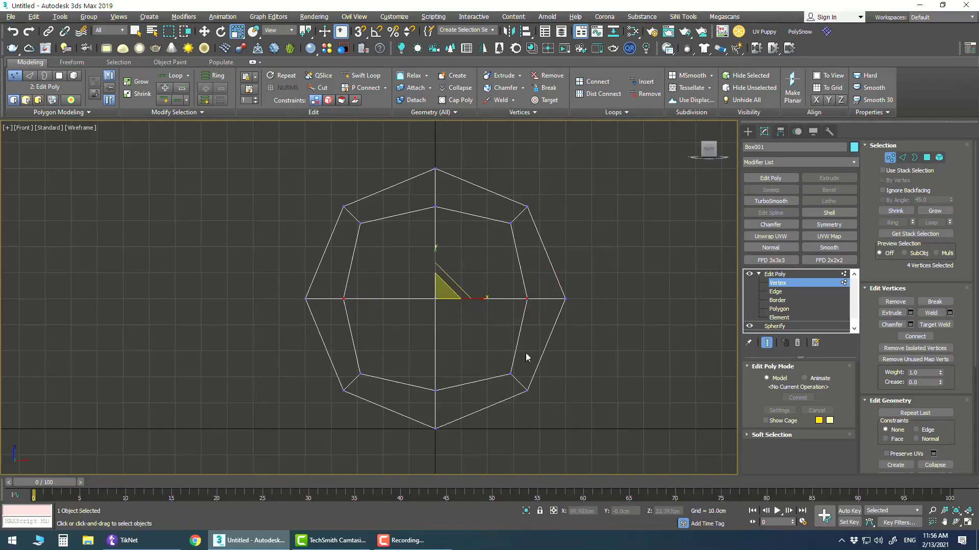
drag(483, 299, 460, 301)
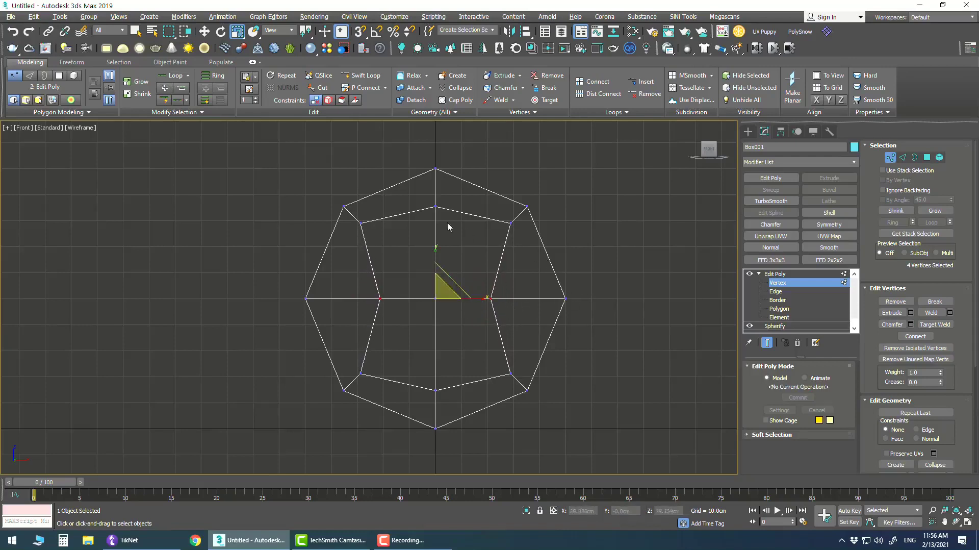
From the Back view, scale the inner top and bottom vertices vertically toward the centre
right_click(238, 36)
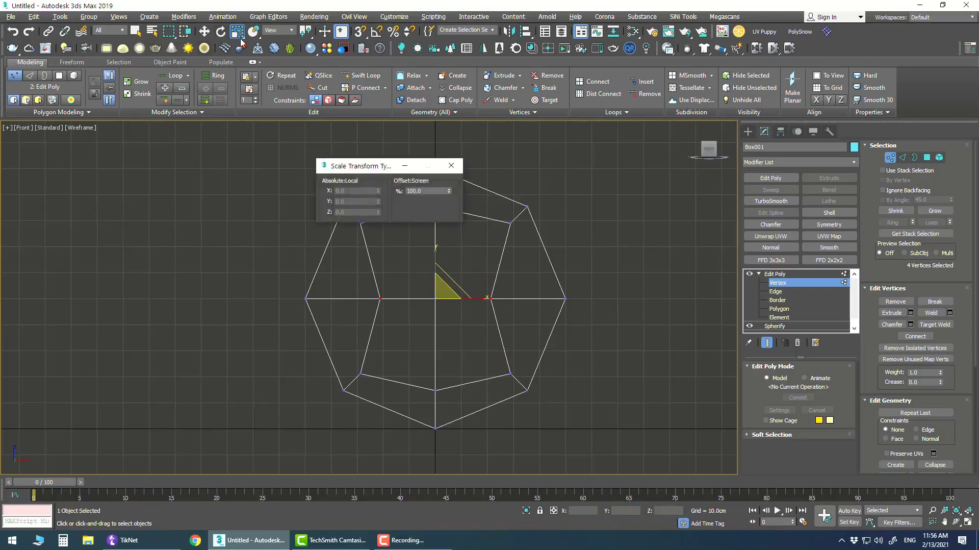
click(451, 167)
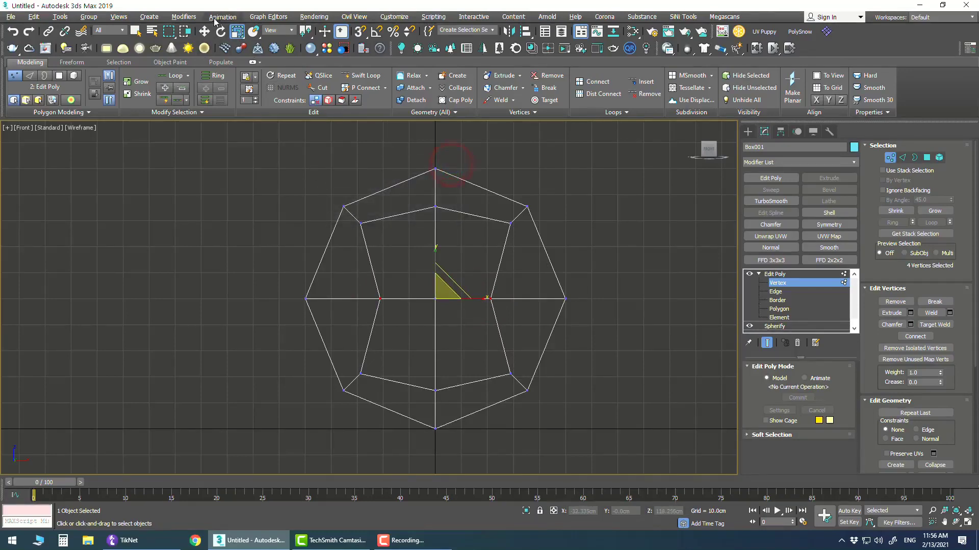
mouse_move(708, 150)
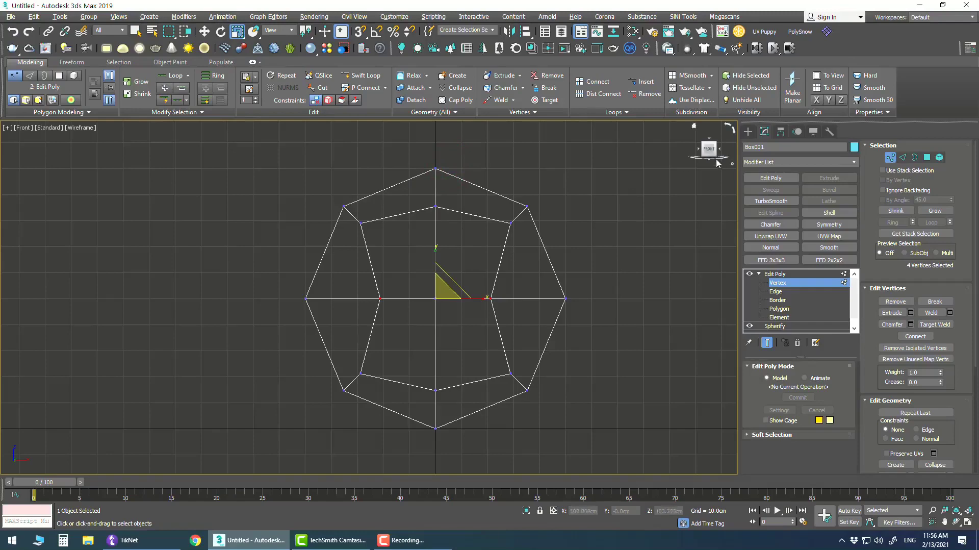
click(702, 152)
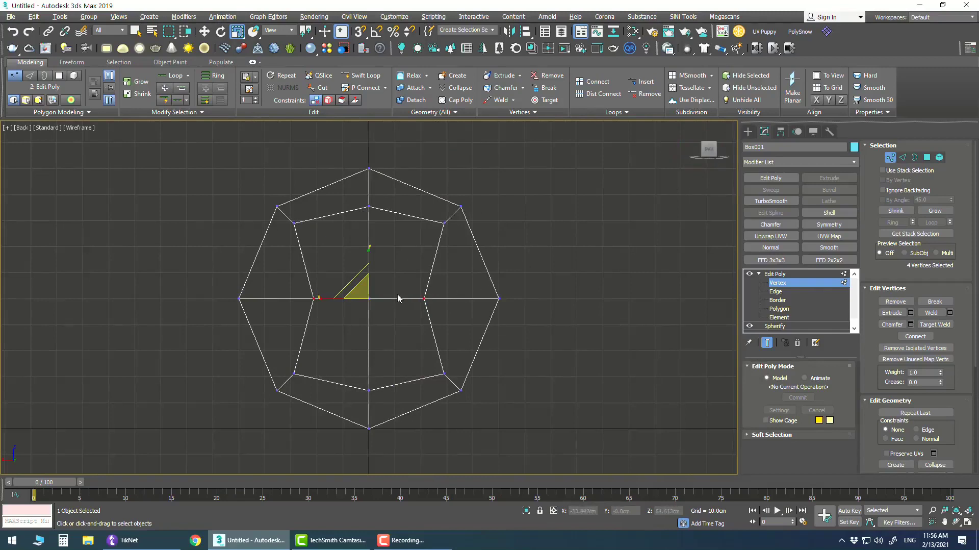
click(378, 202)
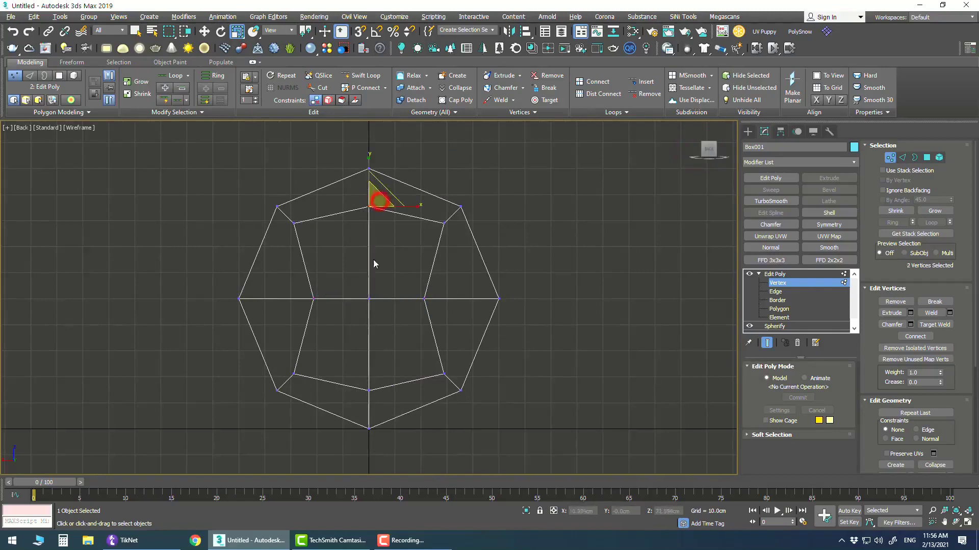
ctrl+click(378, 381)
drag(370, 250, 370, 270)
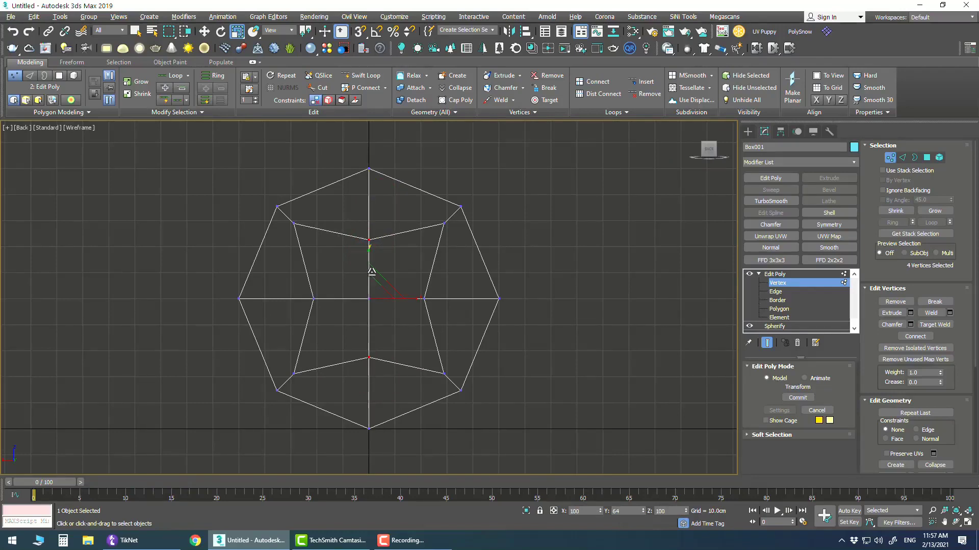
drag(372, 271, 372, 274)
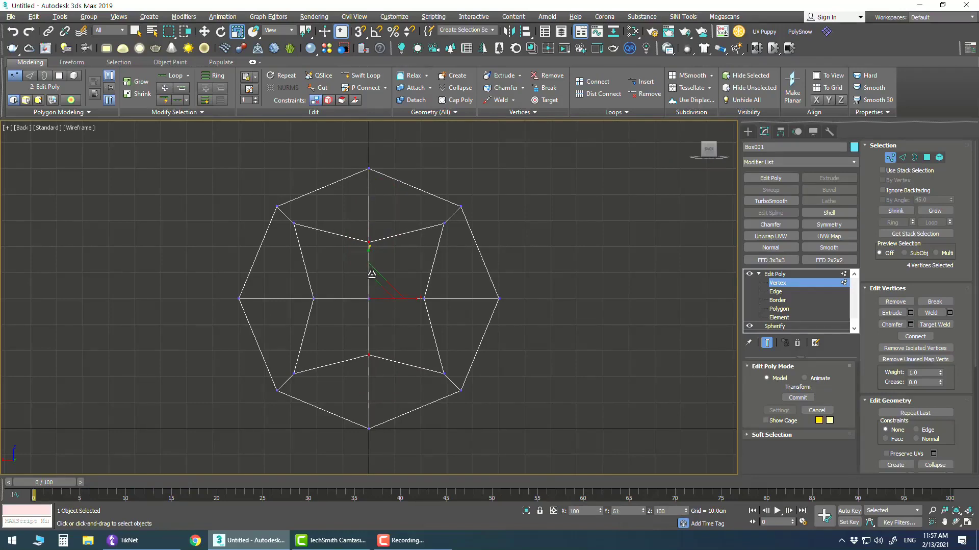
key(alt+w)
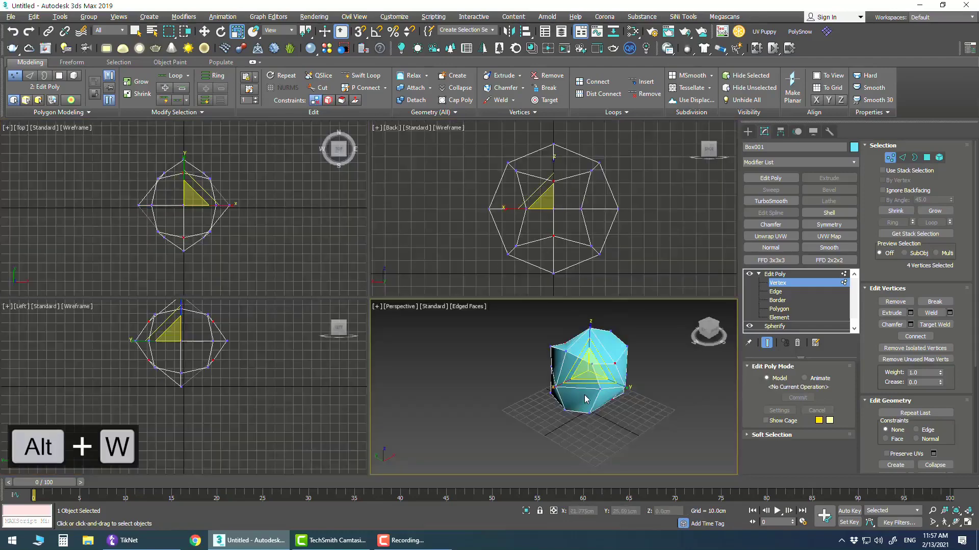
At Edge level, select the first four seam edges on the visible side of the ball
key(alt+w)
mouse_move(555, 362)
alt+middle_down()
mouse_move(603, 312)
mouse_move(626, 340)
mouse_move(662, 321)
mouse_move(635, 306)
mouse_move(663, 330)
mouse_move(614, 329)
mouse_move(514, 304)
alt+middle_up()
click(782, 293)
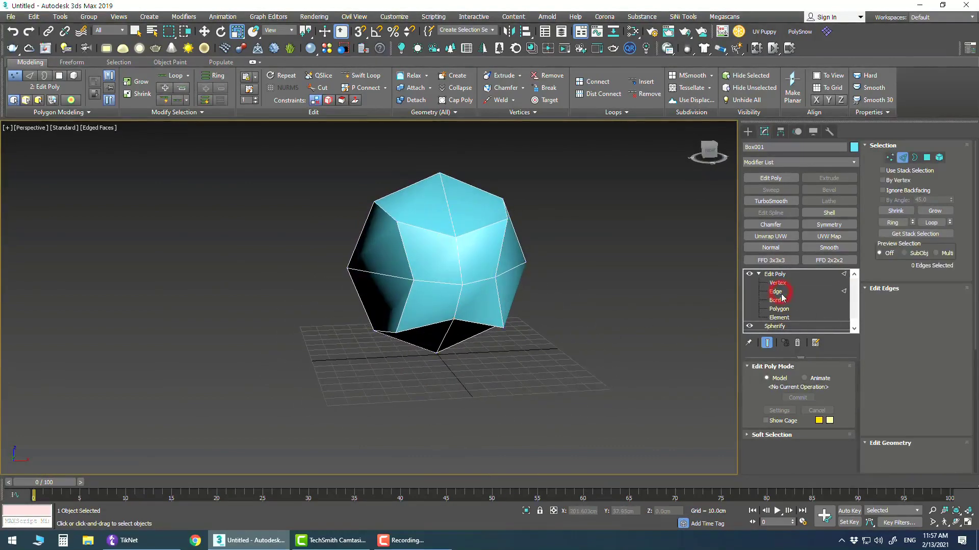
mouse_move(433, 261)
middle_down()
mouse_move(436, 321)
mouse_move(507, 319)
mouse_move(480, 318)
mouse_move(485, 280)
middle_up()
click(482, 280)
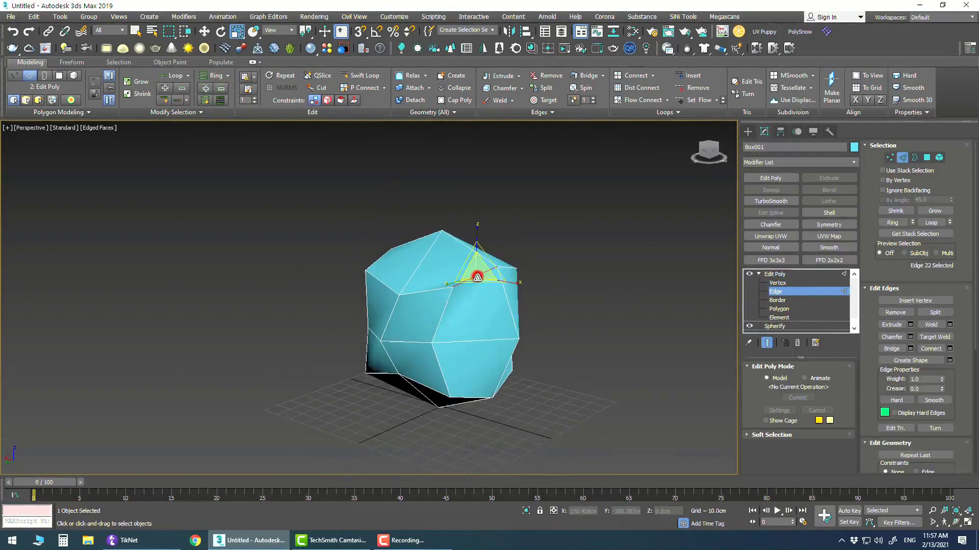
ctrl+click(442, 313)
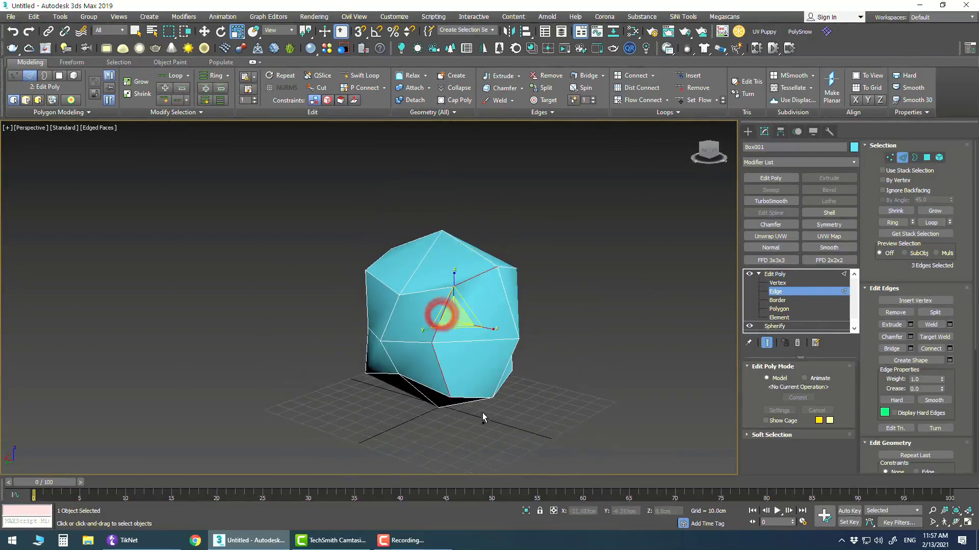
ctrl+click(471, 397)
ctrl+click(502, 373)
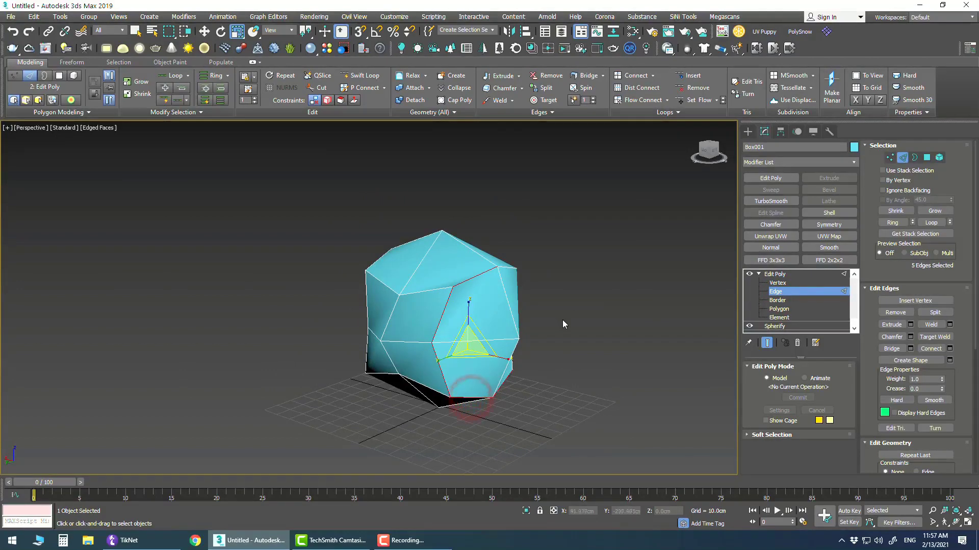
key(q)
Add the remaining edges around the far side to complete the 16-edge seam band
alt+middle_drag(563, 321, 516, 291)
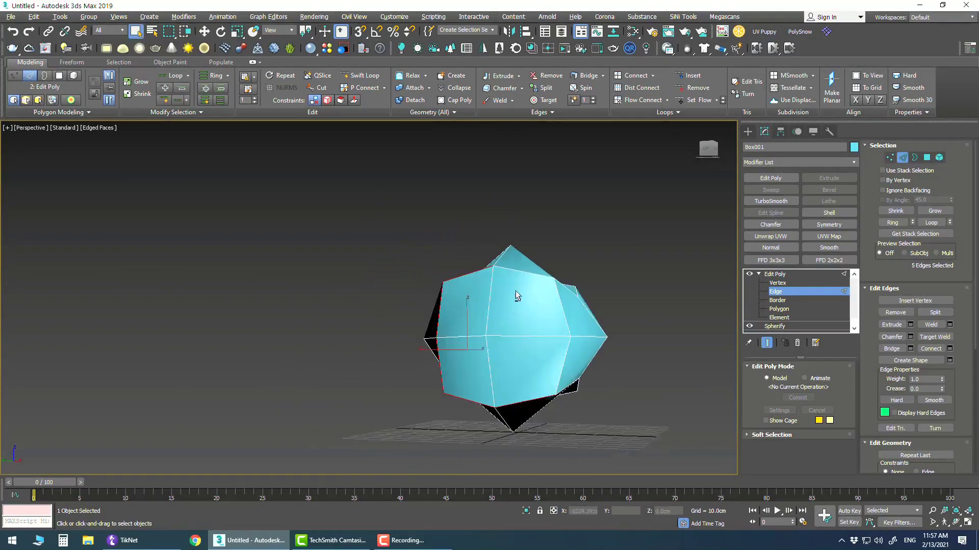
ctrl+click(523, 274)
mouse_move(523, 273)
alt+middle_down()
mouse_move(529, 305)
mouse_move(542, 294)
alt+middle_up()
ctrl+click(540, 281)
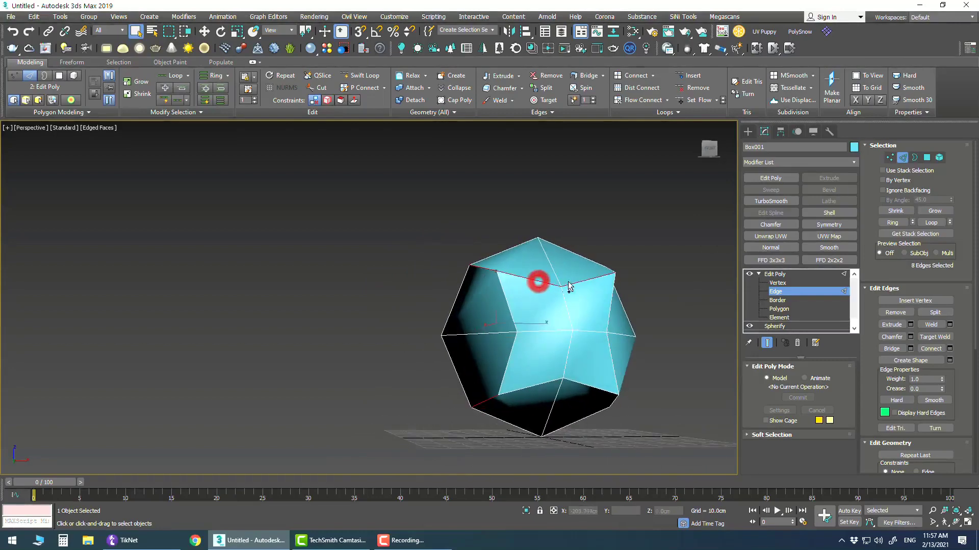
ctrl+click(547, 380)
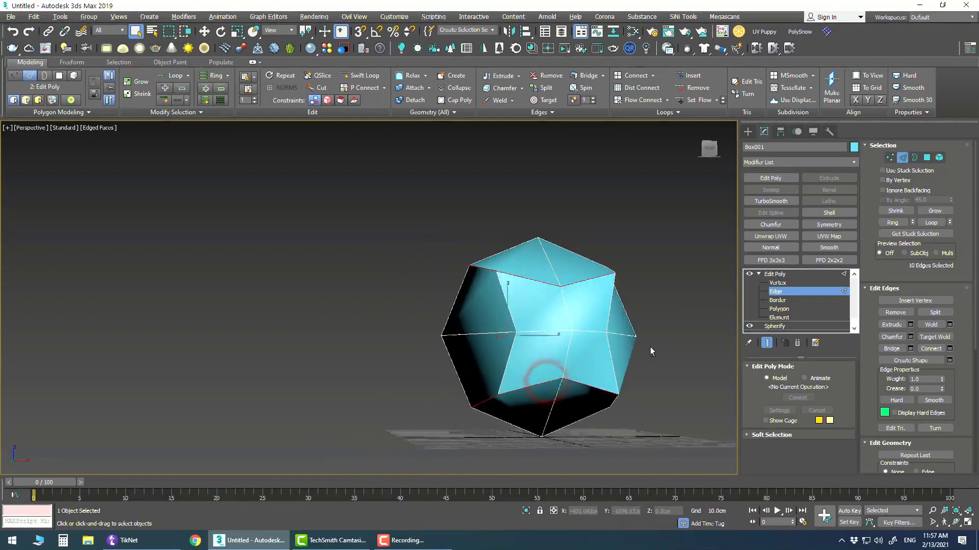
alt+middle_drag(650, 347, 551, 350)
ctrl+click(489, 254)
ctrl+click(589, 295)
ctrl+click(570, 401)
ctrl+click(558, 401)
mouse_move(474, 330)
alt+middle_down()
mouse_move(551, 294)
mouse_move(582, 291)
alt+middle_up()
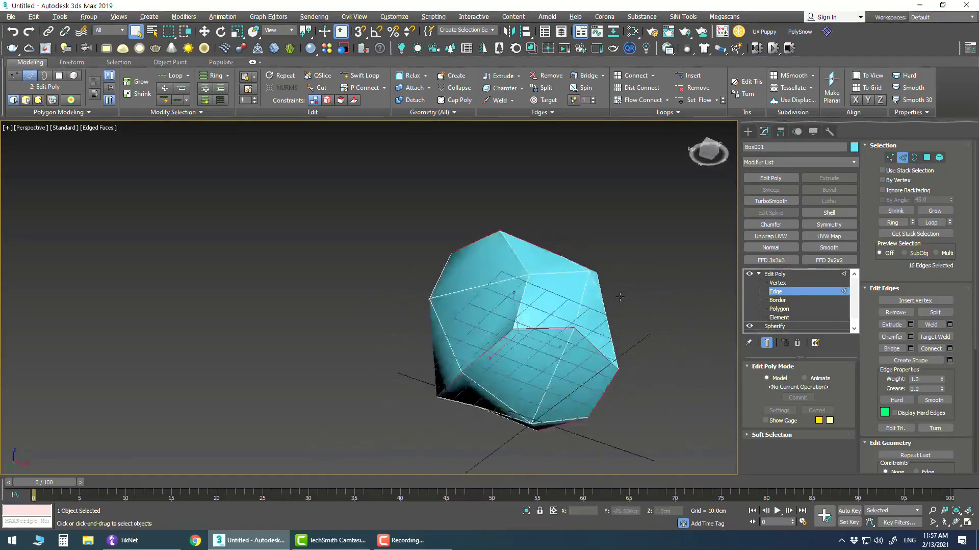
Chamfer the 16 seam edges by 5.0cm with Smooth enabled
click(502, 91)
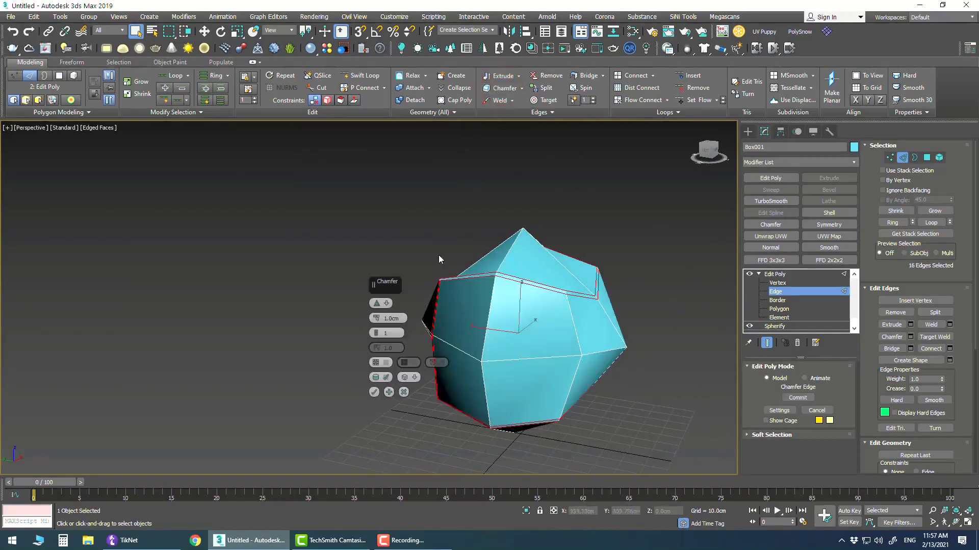
double_click(400, 317)
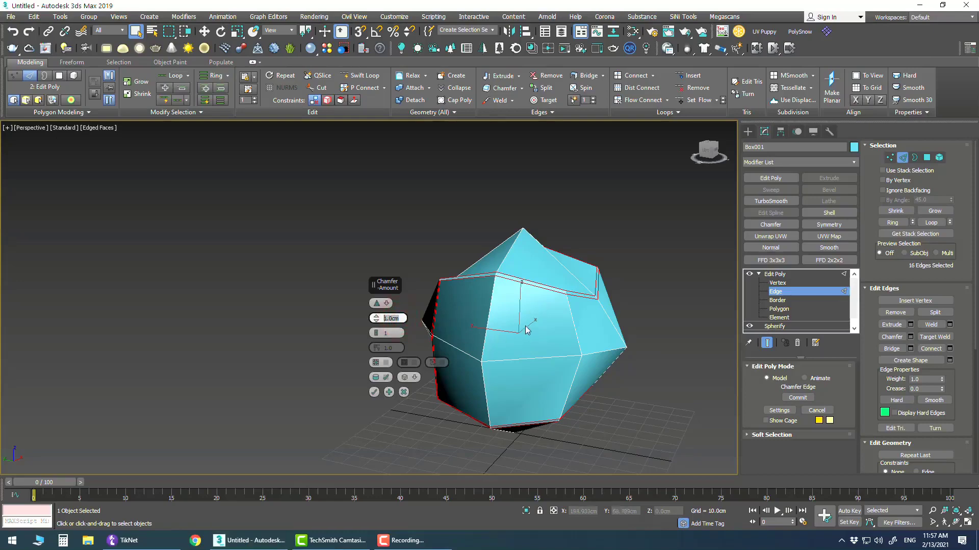
alt+middle_drag(527, 331, 505, 337)
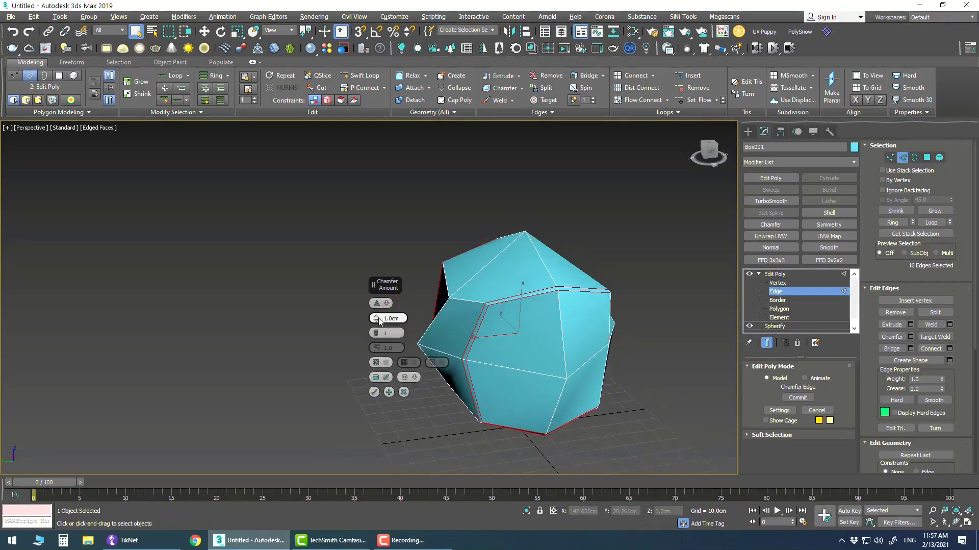
text(5)
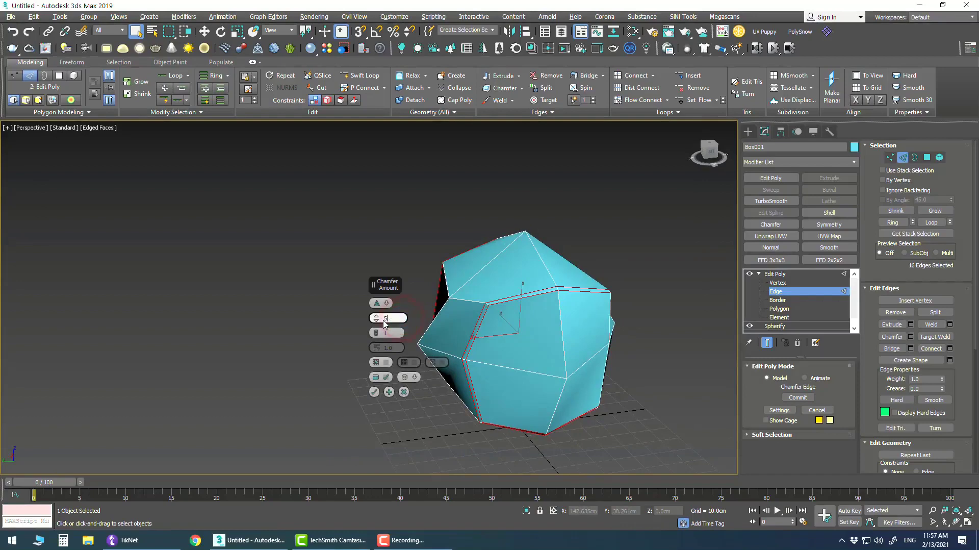
key(Return)
mouse_move(518, 328)
alt+middle_down()
mouse_move(552, 306)
mouse_move(567, 269)
mouse_move(510, 256)
mouse_move(535, 340)
mouse_move(656, 309)
mouse_move(728, 314)
mouse_move(713, 346)
mouse_move(623, 334)
mouse_move(623, 301)
mouse_move(482, 274)
alt+middle_up()
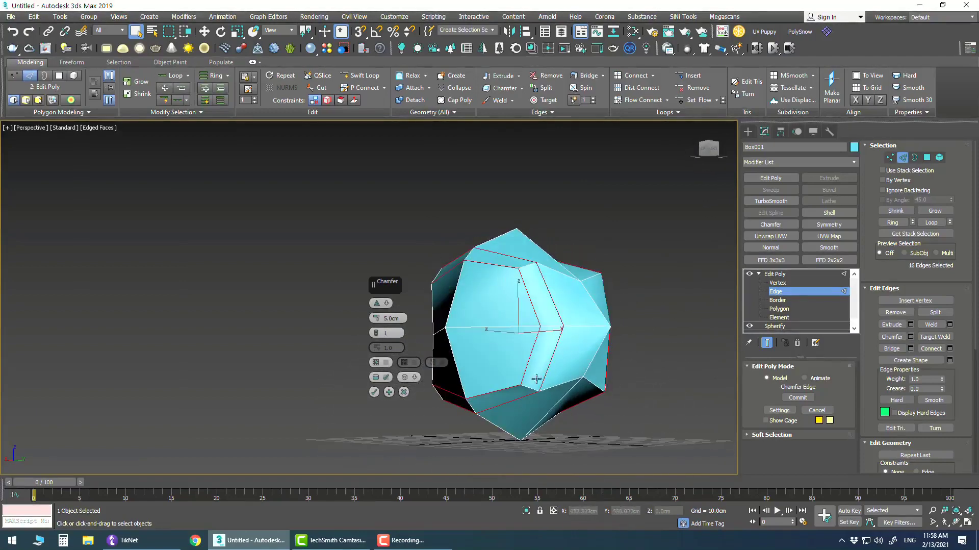
mouse_move(446, 399)
alt+middle_down()
mouse_move(542, 349)
mouse_move(652, 351)
mouse_move(599, 277)
alt+middle_up()
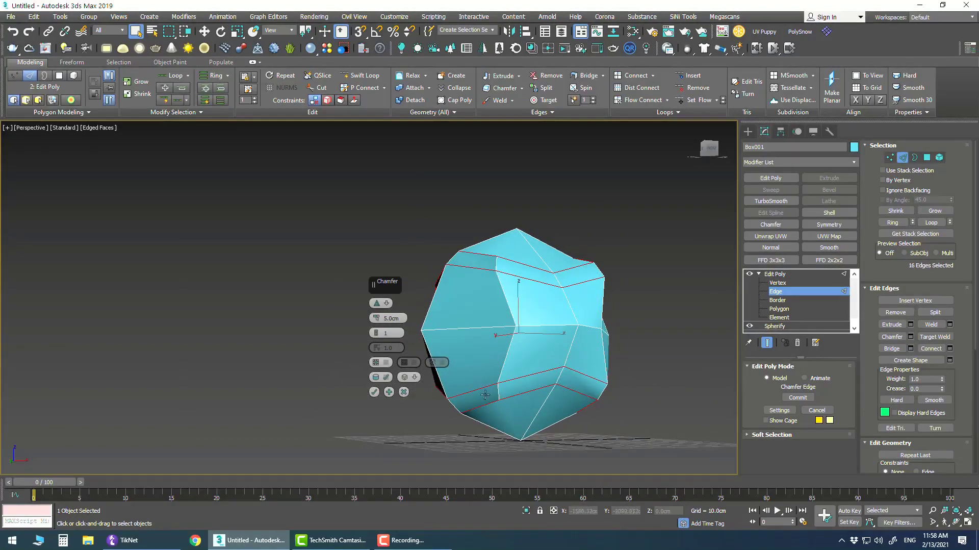
alt+middle_drag(470, 352, 565, 408)
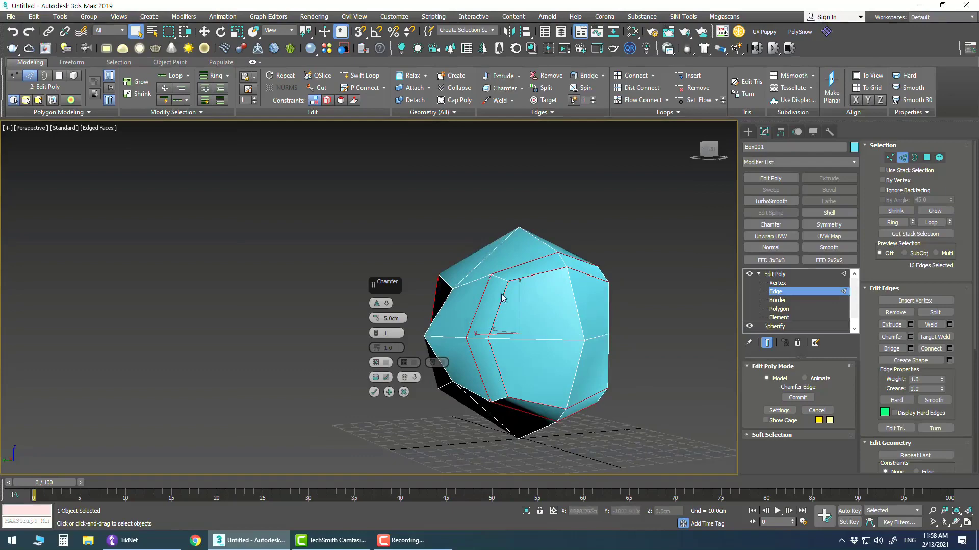
click(387, 379)
click(374, 392)
alt+middle_drag(393, 385, 521, 341)
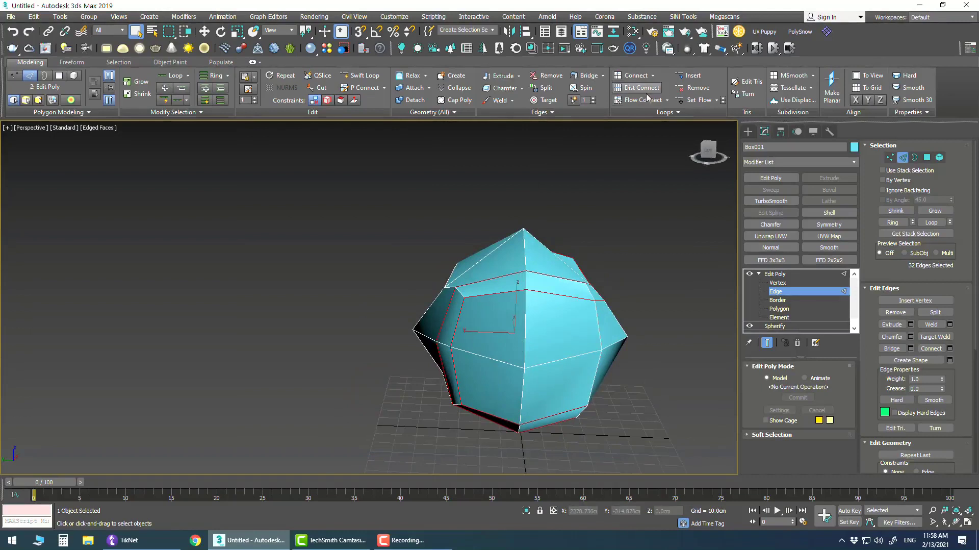
Chamfer the 32 seam edges by 0.5cm, then leave Edge level
shift+click(502, 90)
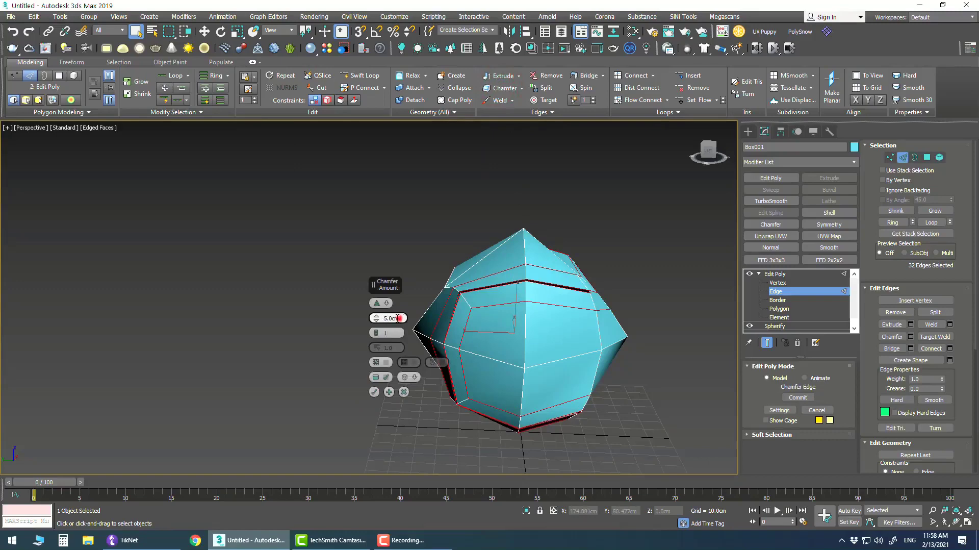
click(400, 318)
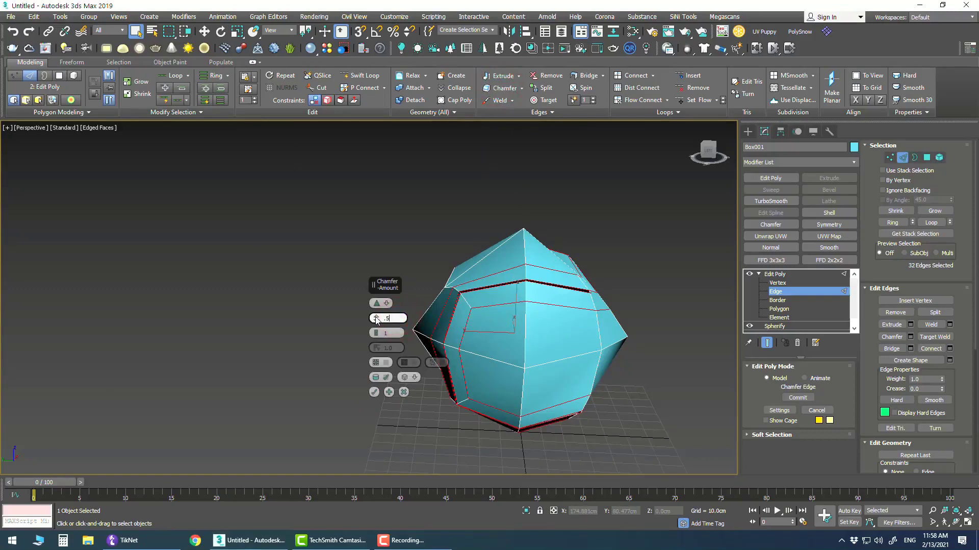
key(Return)
mouse_move(595, 284)
alt+middle_down()
mouse_move(568, 308)
mouse_move(551, 307)
mouse_move(587, 295)
alt+middle_up()
click(375, 392)
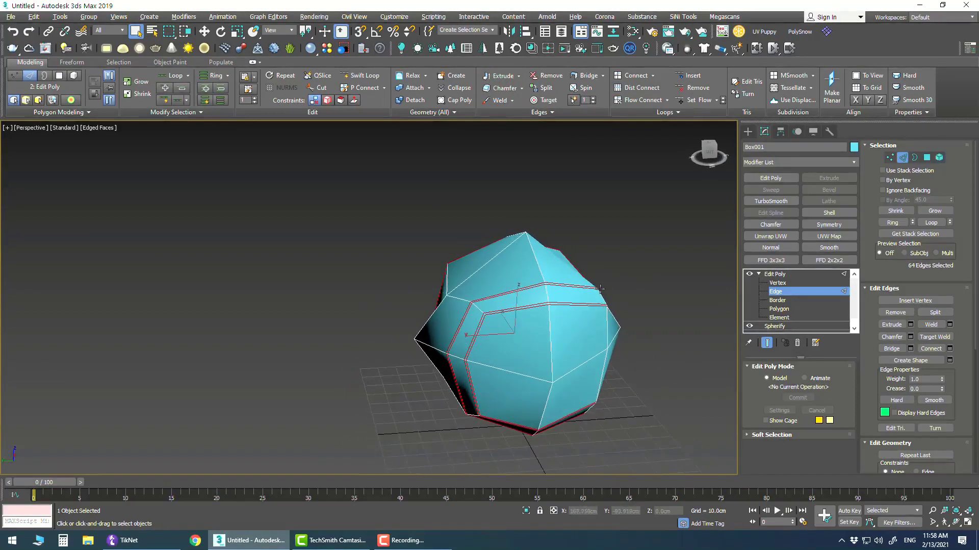
click(762, 275)
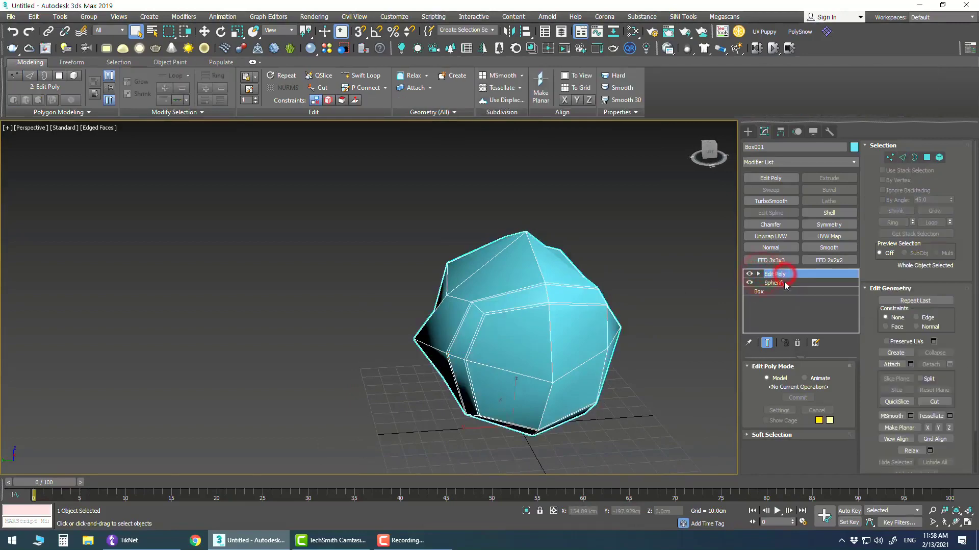
Add a second Spherify modifier above the Edit Poly in the stack
alt+middle_drag(560, 282, 642, 270)
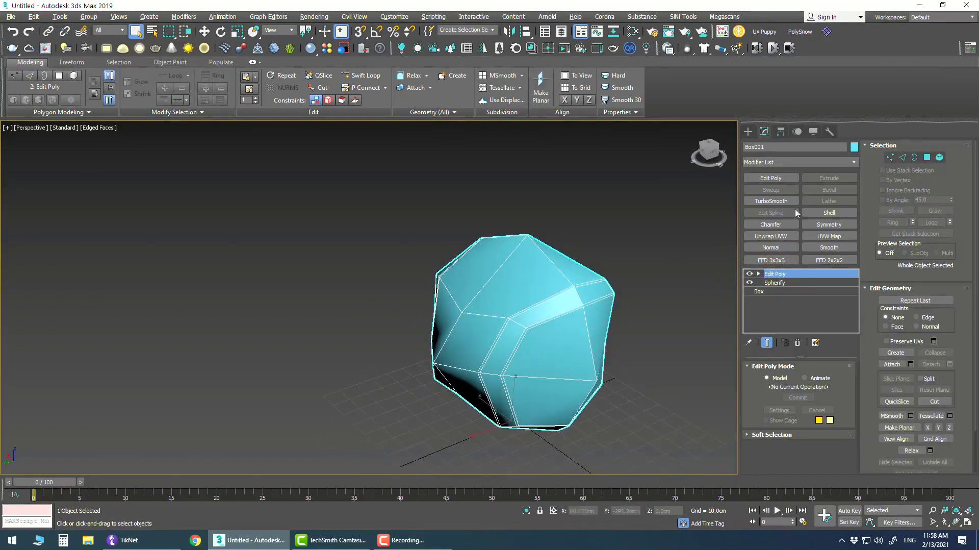
click(799, 162)
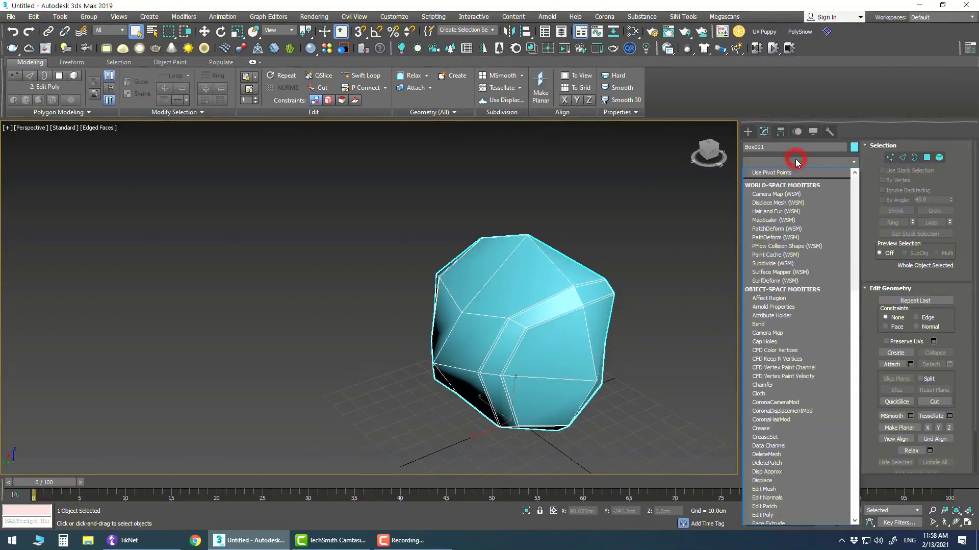
scroll(793, 326, down, 2)
scroll(793, 341, down, 2)
scroll(793, 341, down, 5)
scroll(793, 341, down, 5)
scroll(796, 340, down, 5)
scroll(799, 340, down, 4)
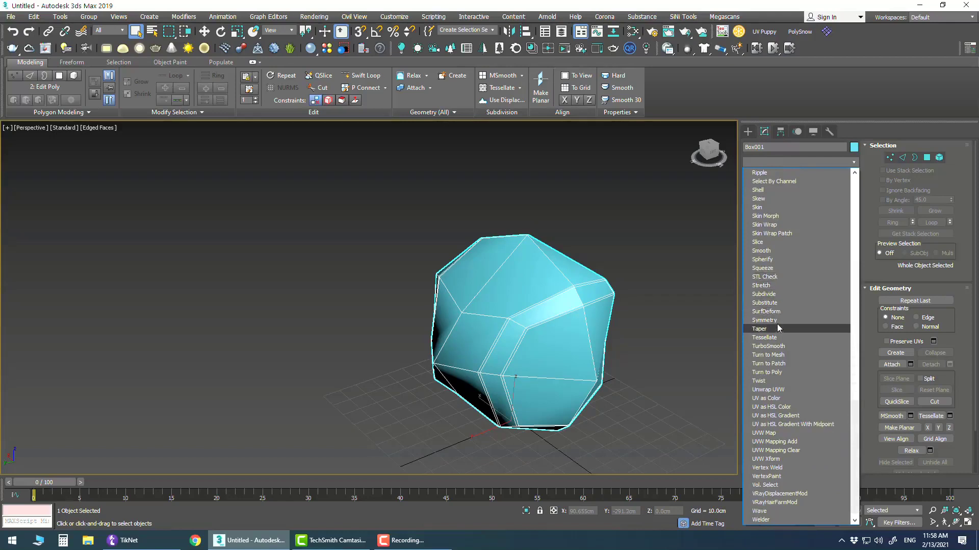
click(763, 259)
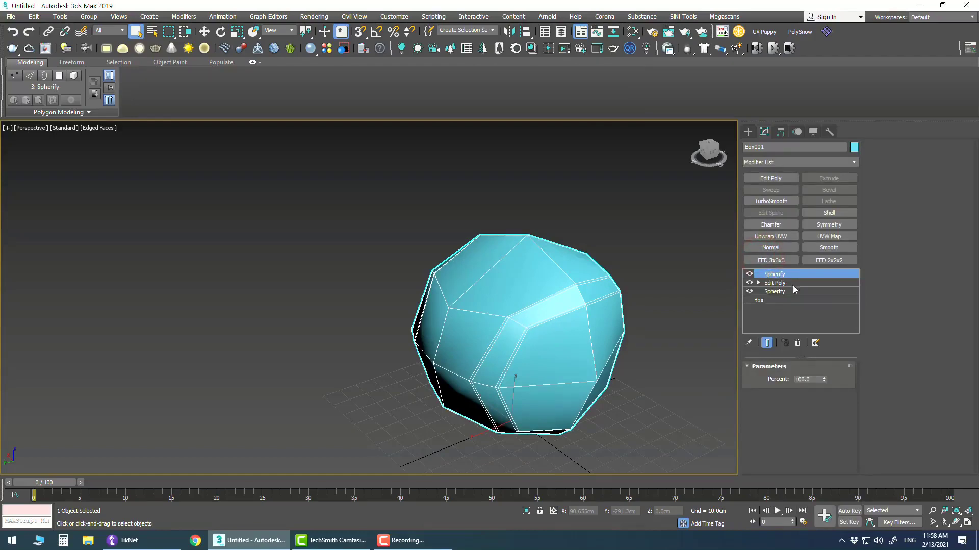
Insert TurboSmooth above the Edit Poly, then place a new Edit Poly above the top Spherify
mouse_move(540, 310)
alt+middle_down()
mouse_move(570, 307)
mouse_move(545, 307)
alt+middle_up()
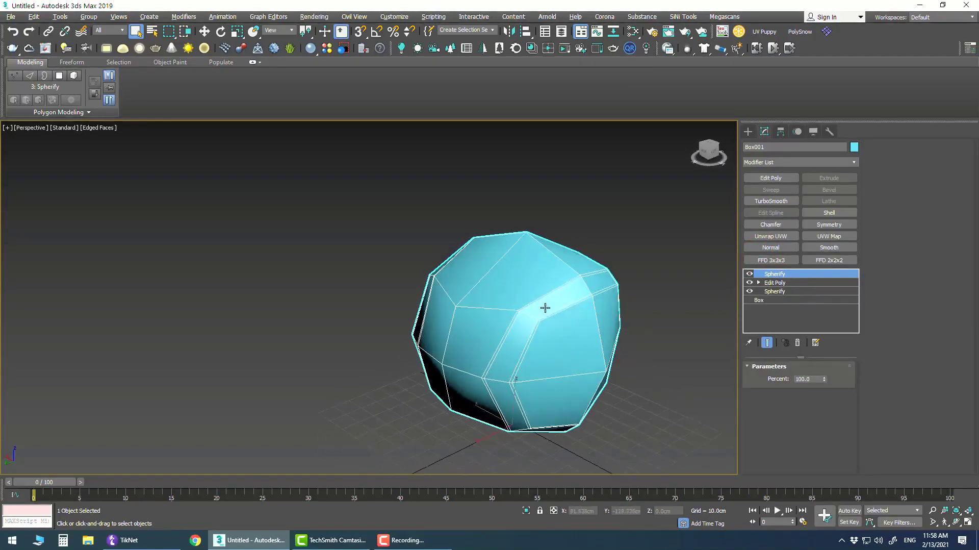
click(774, 283)
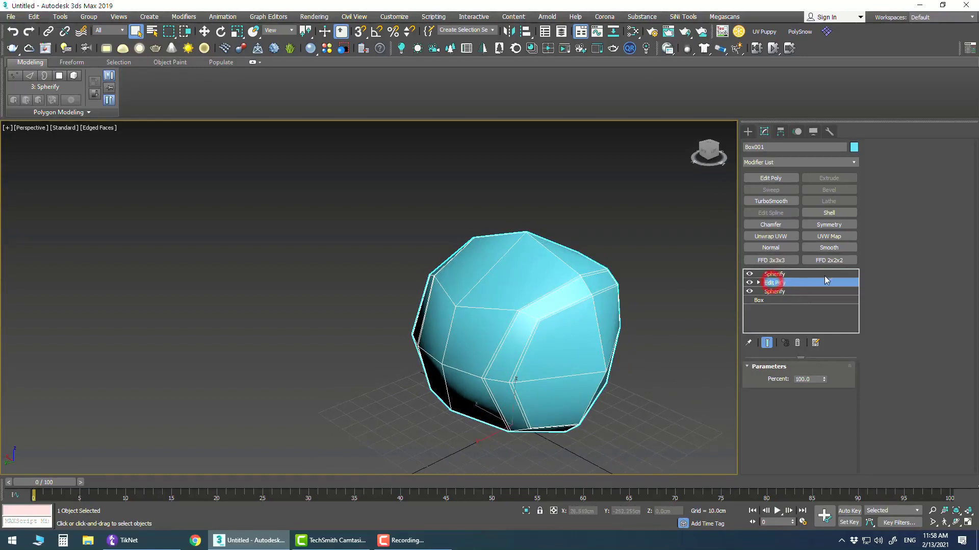
click(771, 201)
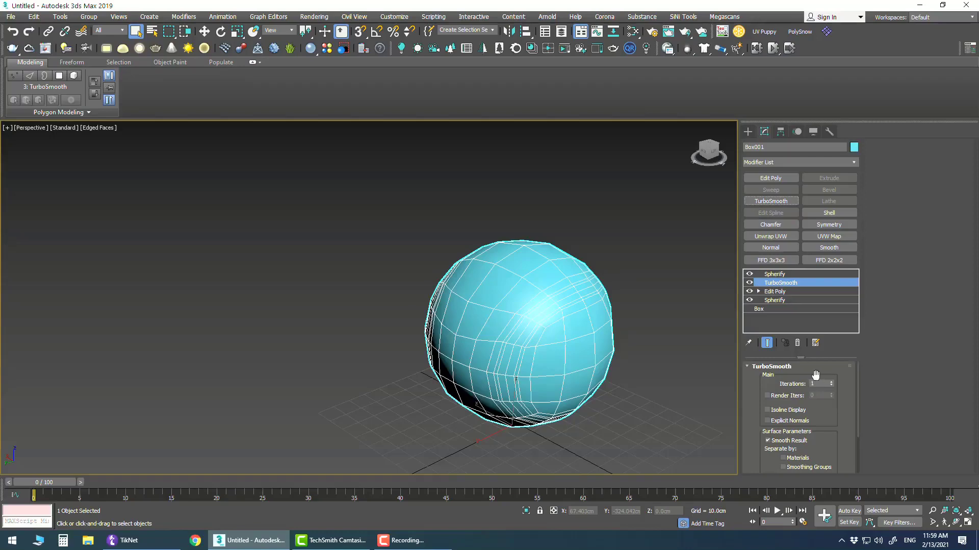
alt+middle_drag(568, 306, 576, 306)
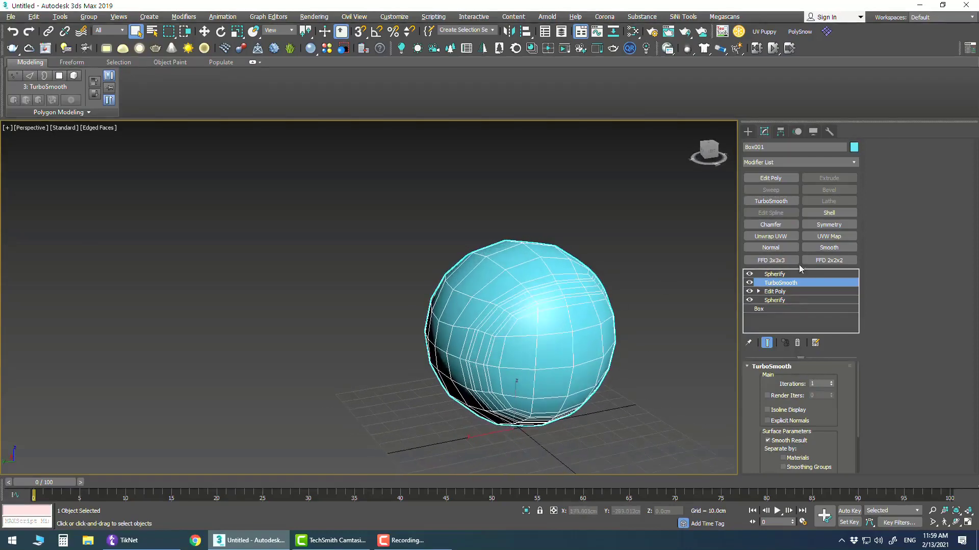
click(774, 274)
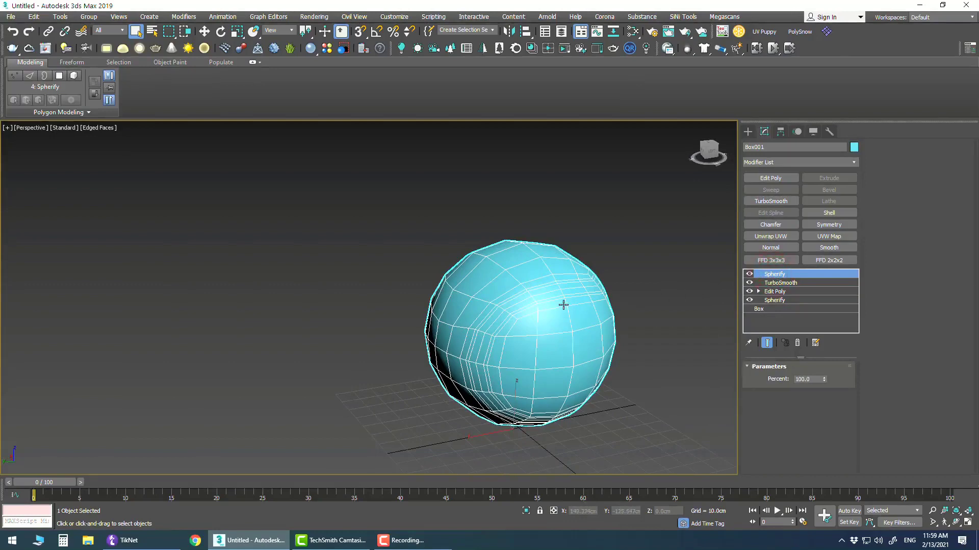
scroll(535, 297, up, 3)
scroll(531, 286, down, 1)
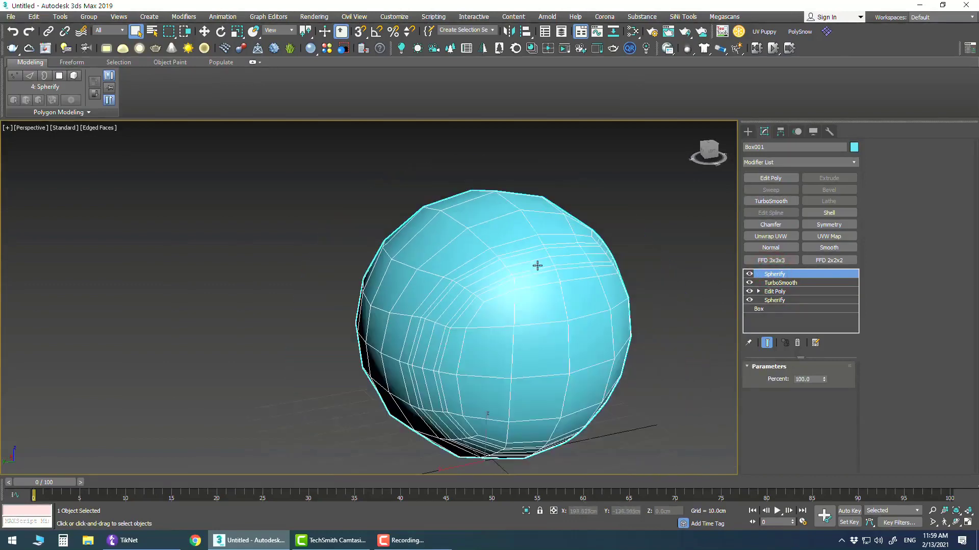
click(783, 179)
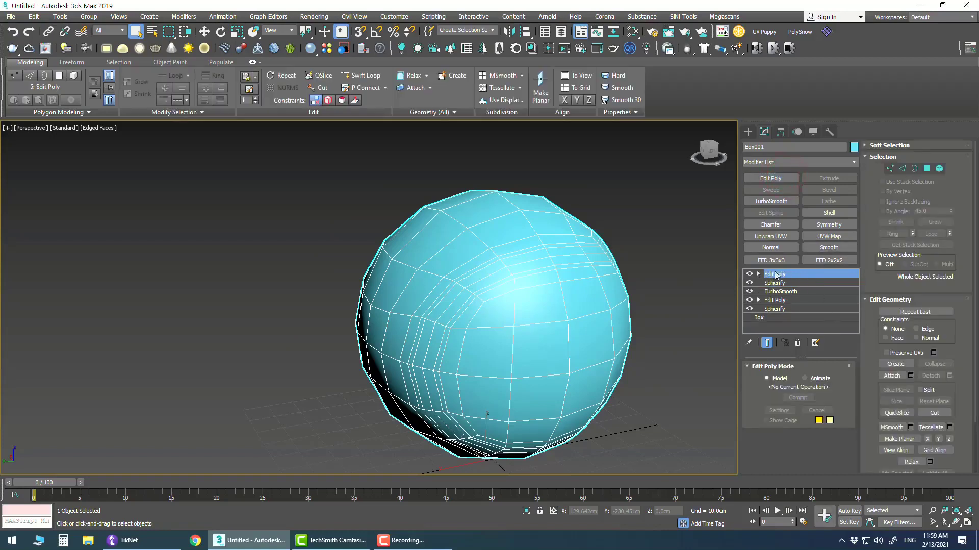
In the top Edit Poly, select one seam edge loop and convert it into a 64-polygon band for bevelling
click(760, 274)
click(776, 291)
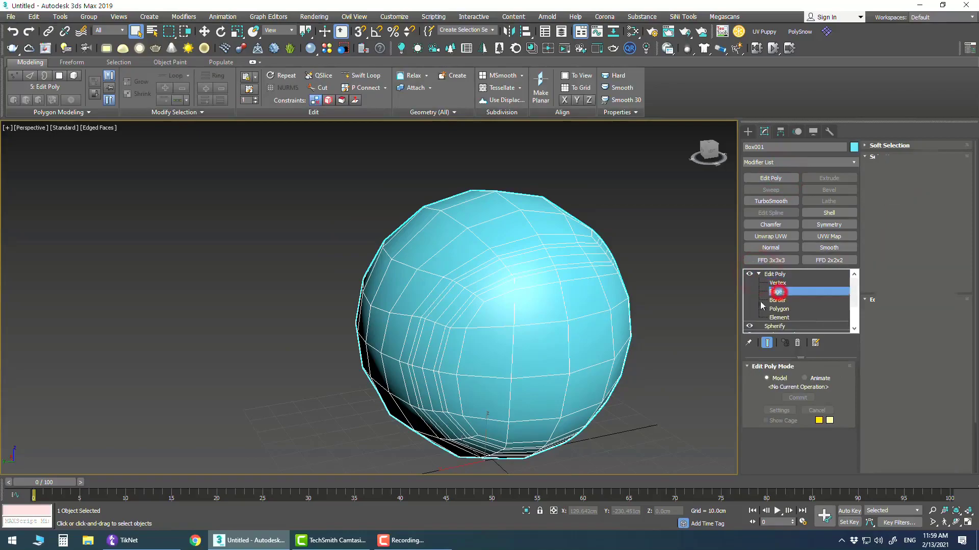
double_click(470, 284)
mouse_move(474, 284)
alt+middle_down()
mouse_move(542, 277)
mouse_move(337, 292)
mouse_move(540, 329)
mouse_move(574, 296)
alt+middle_up()
scroll(578, 278, up, 2)
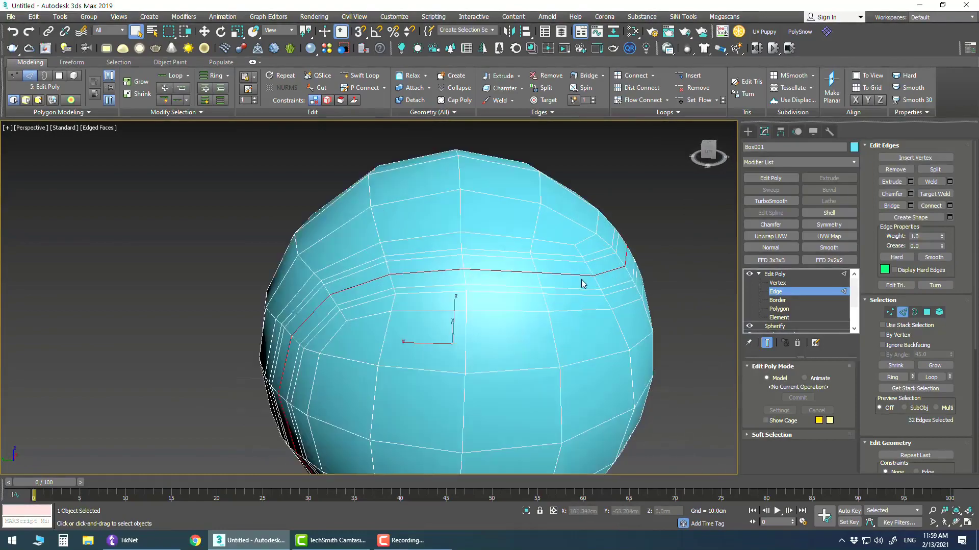
scroll(579, 285, down, 3)
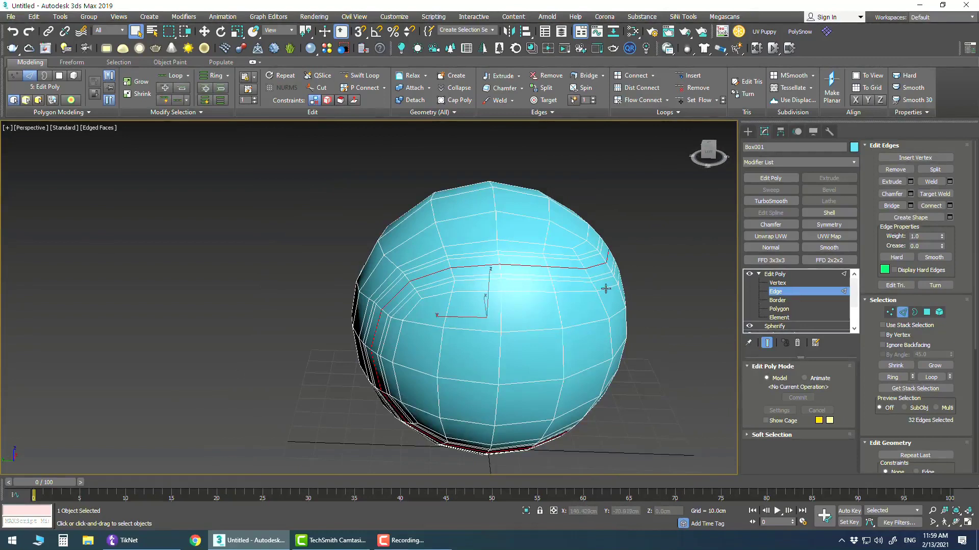
click(927, 313)
alt+middle_drag(577, 315, 578, 314)
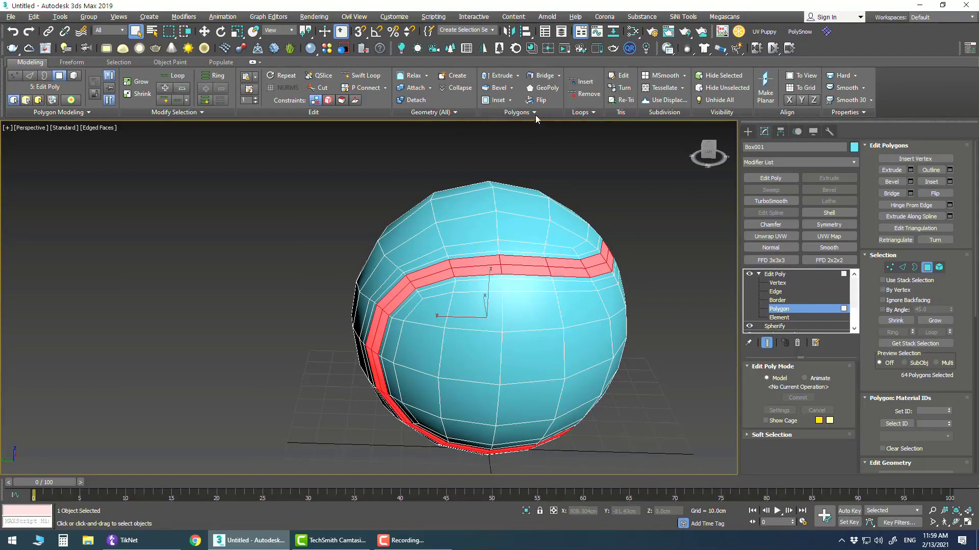
click(494, 91)
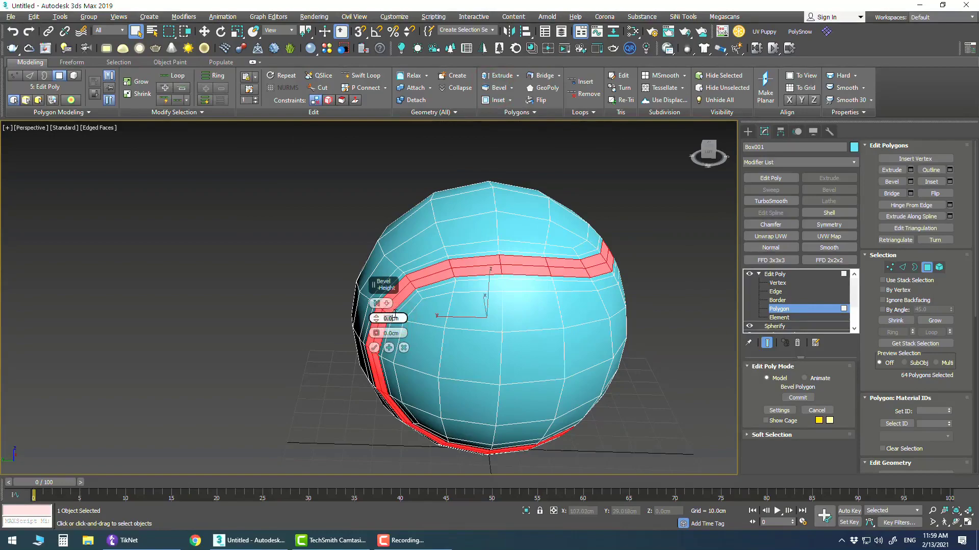
text(0.5)
Change the seam band's bevel height from 0.5cm to -1.0cm
key(Return)
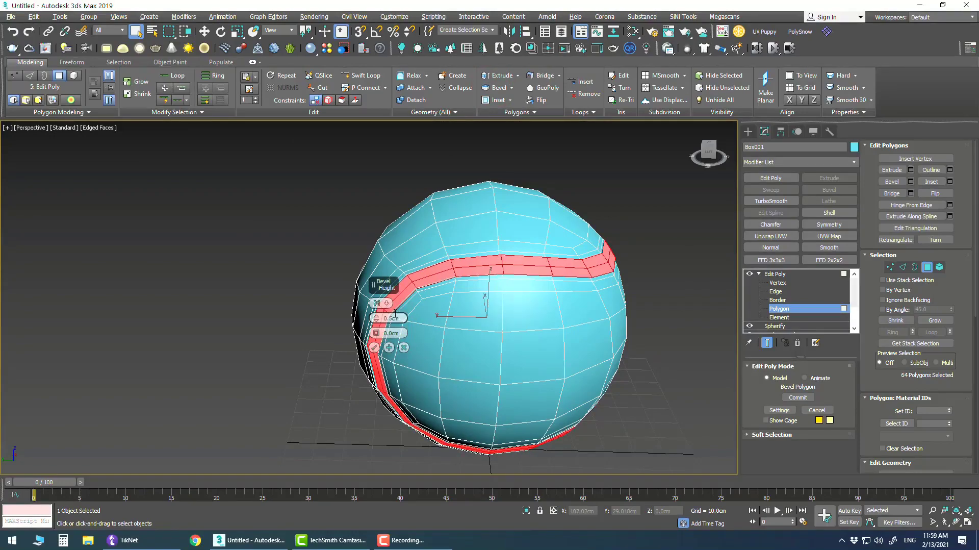
mouse_move(553, 294)
alt+middle_down()
mouse_move(591, 268)
mouse_move(540, 281)
alt+middle_up()
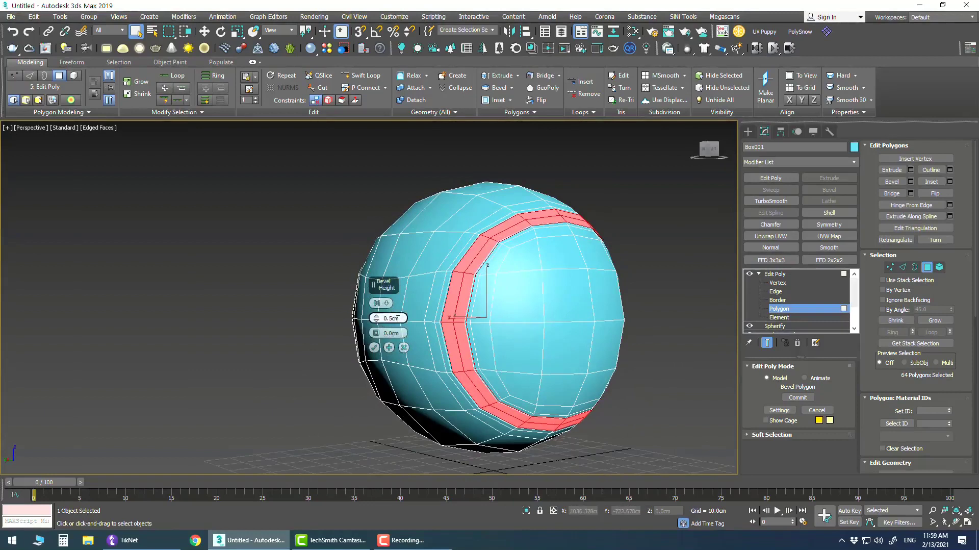
click(399, 318)
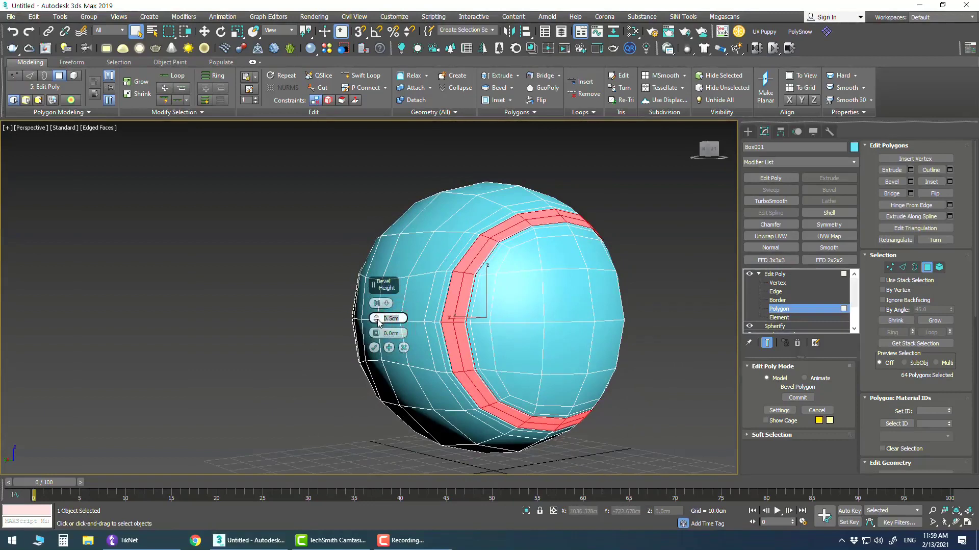
text(-1)
key(Return)
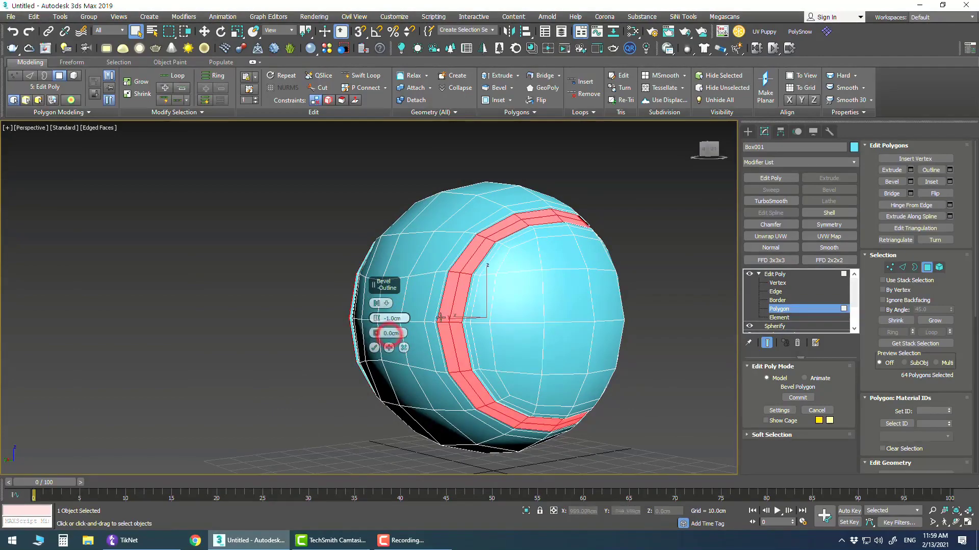
mouse_move(427, 267)
alt+middle_down()
mouse_move(461, 243)
mouse_move(471, 281)
alt+middle_up()
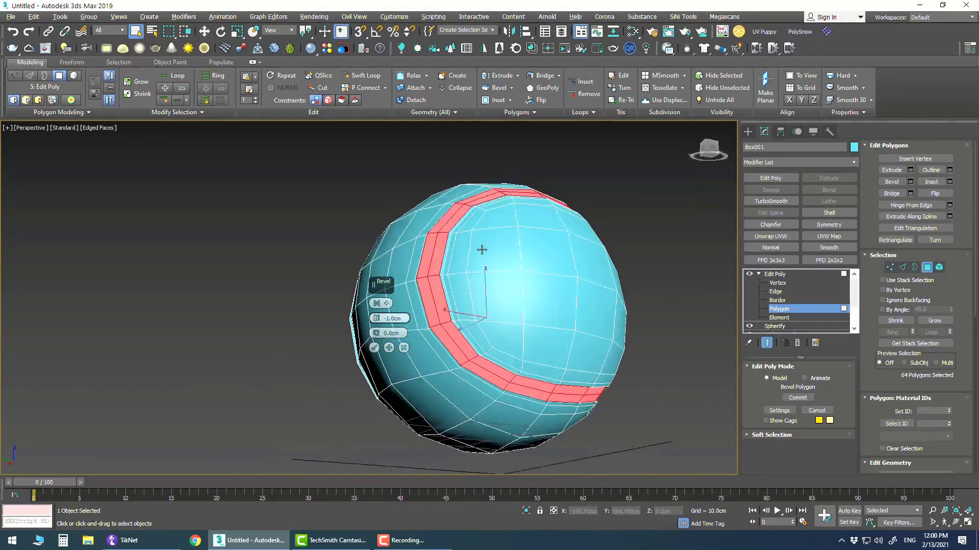
Bevel along Local Normals with a -0.5cm outline and accept the bevel
click(385, 302)
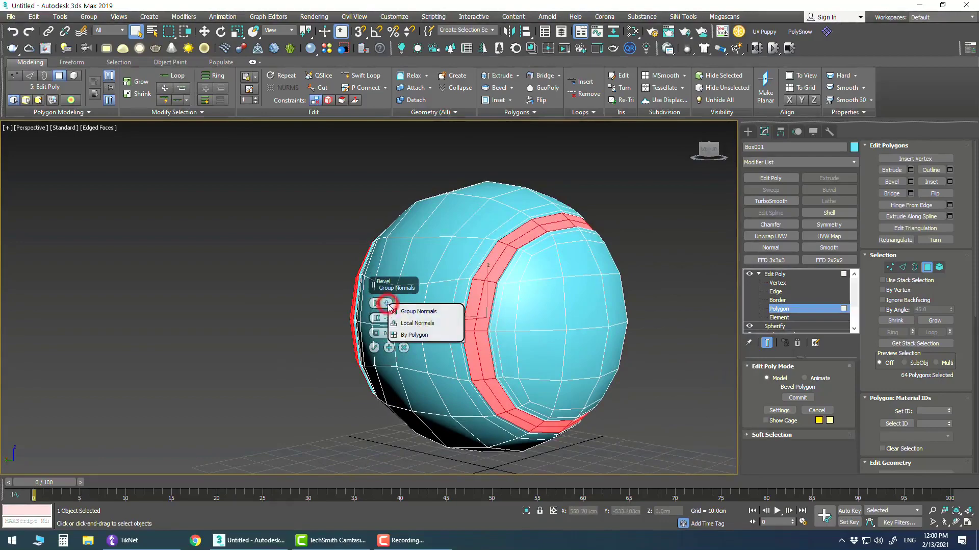
click(416, 323)
mouse_move(414, 324)
alt+middle_down()
mouse_move(515, 293)
mouse_move(528, 309)
alt+middle_up()
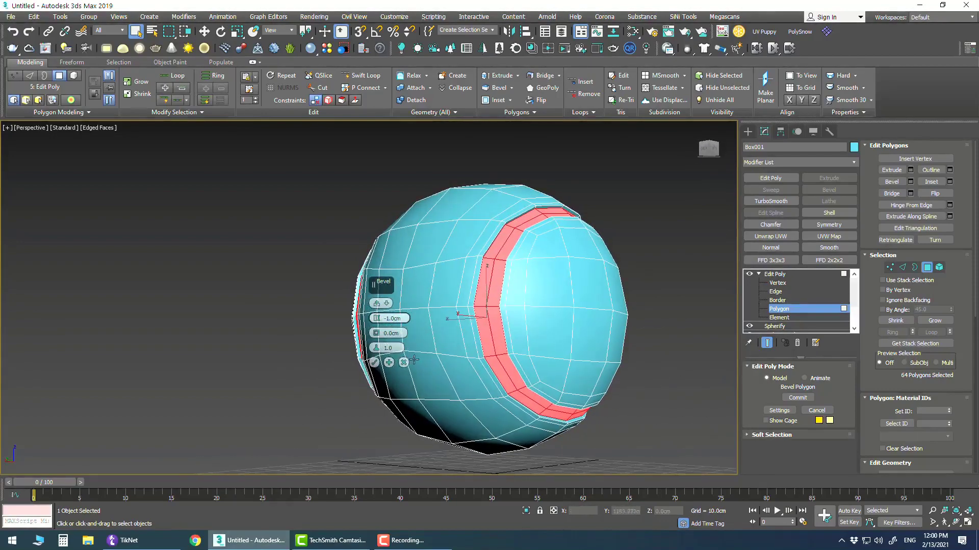
click(394, 333)
text(-.5m)
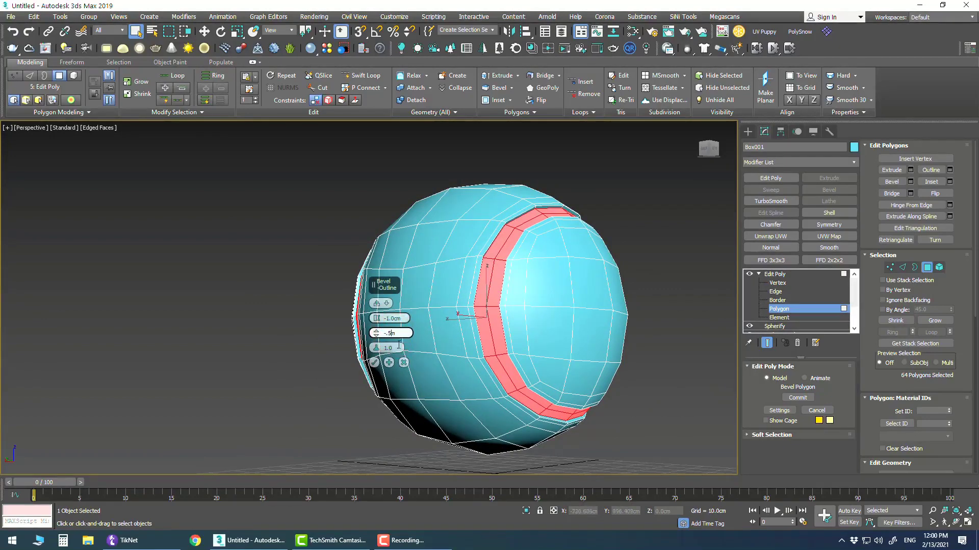
key(Return)
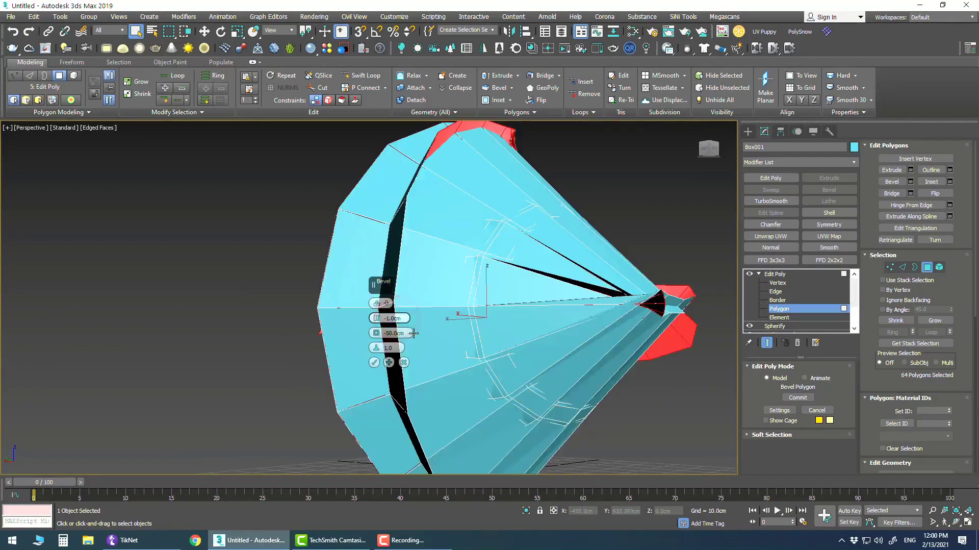
text(-.5)
mouse_move(392, 332)
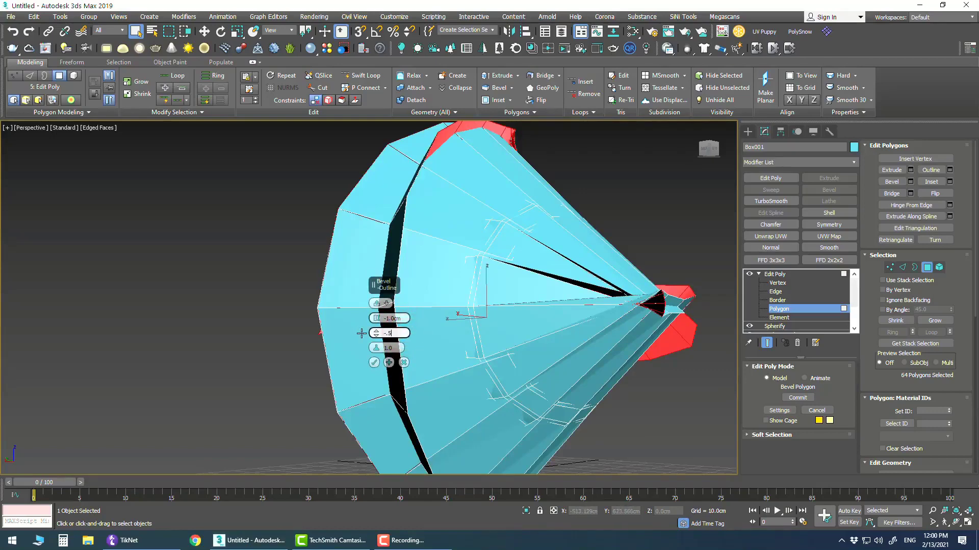
key(Return)
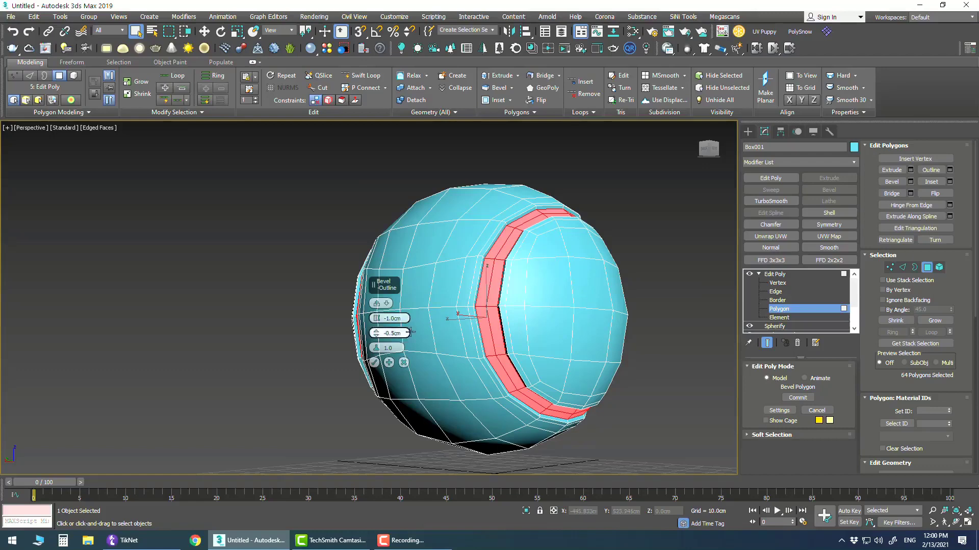
alt+middle_drag(507, 326, 513, 314)
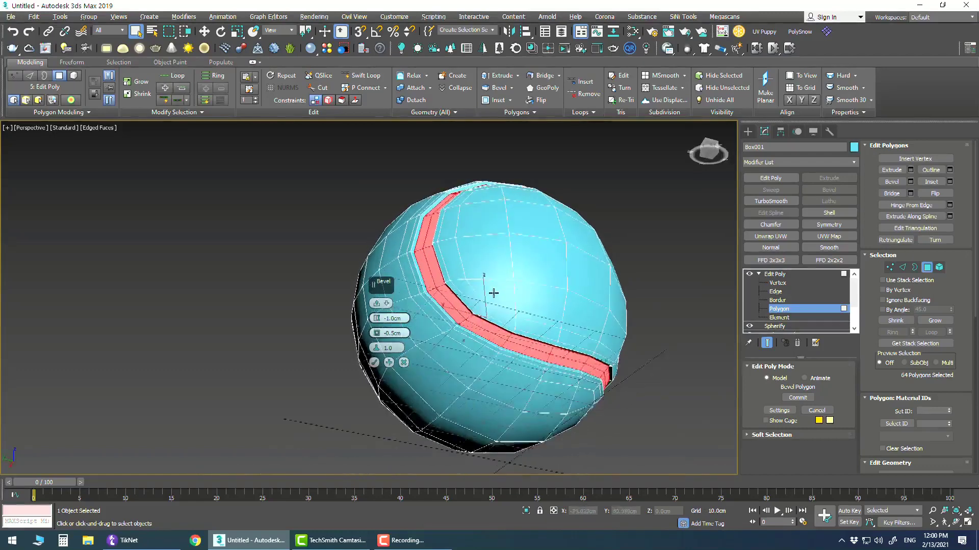
click(374, 362)
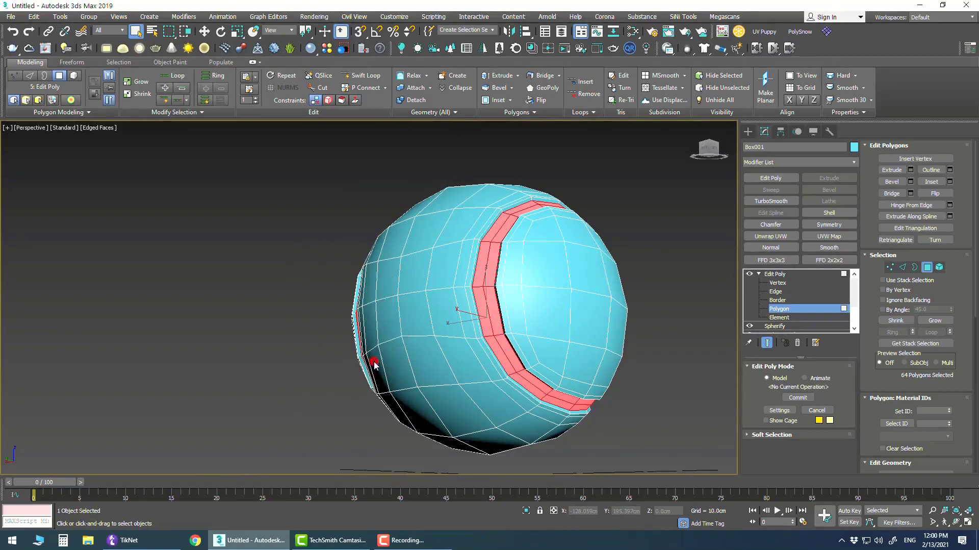
Return to the whole Box001 object and add a TurboSmooth with 2 iterations
alt+middle_drag(560, 325, 517, 336)
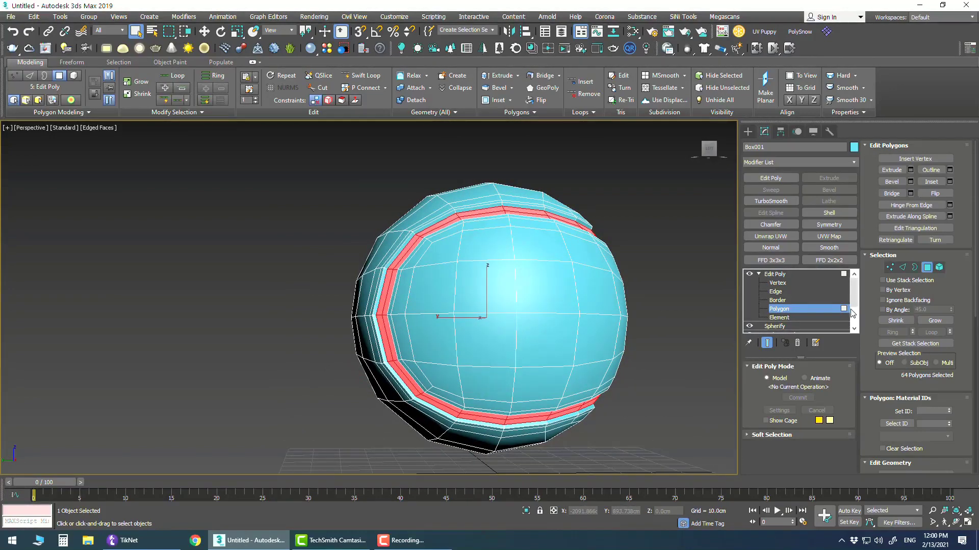
click(760, 275)
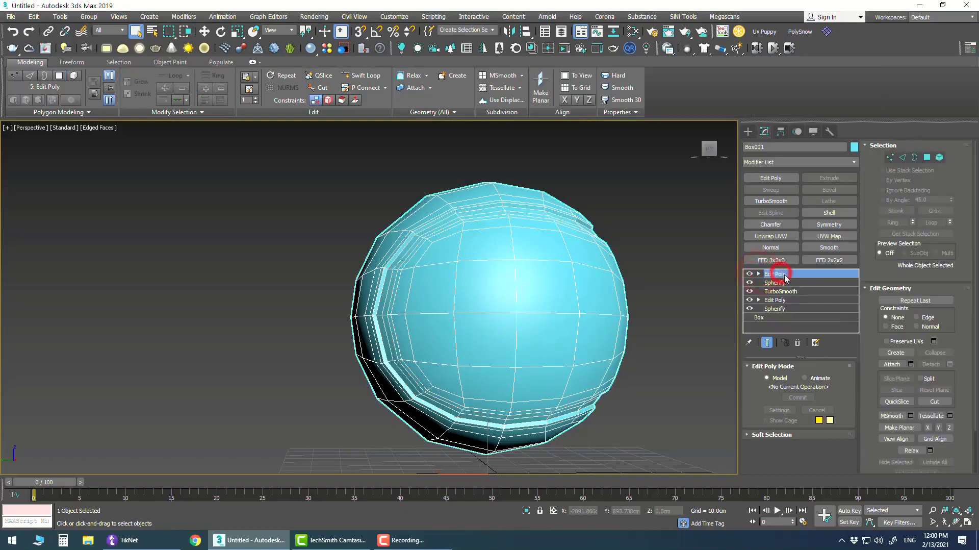
click(771, 201)
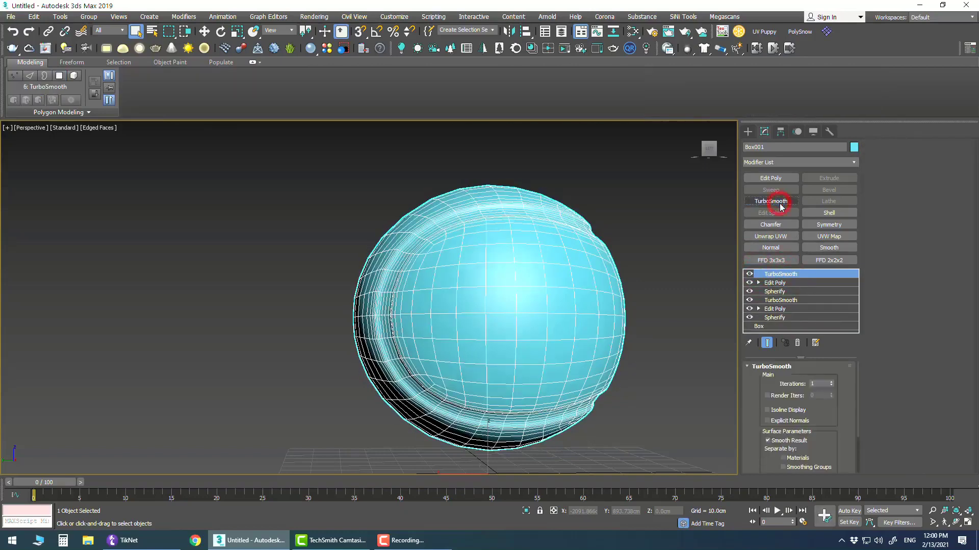
mouse_move(700, 280)
alt+middle_down()
mouse_move(647, 320)
mouse_move(635, 315)
alt+middle_up()
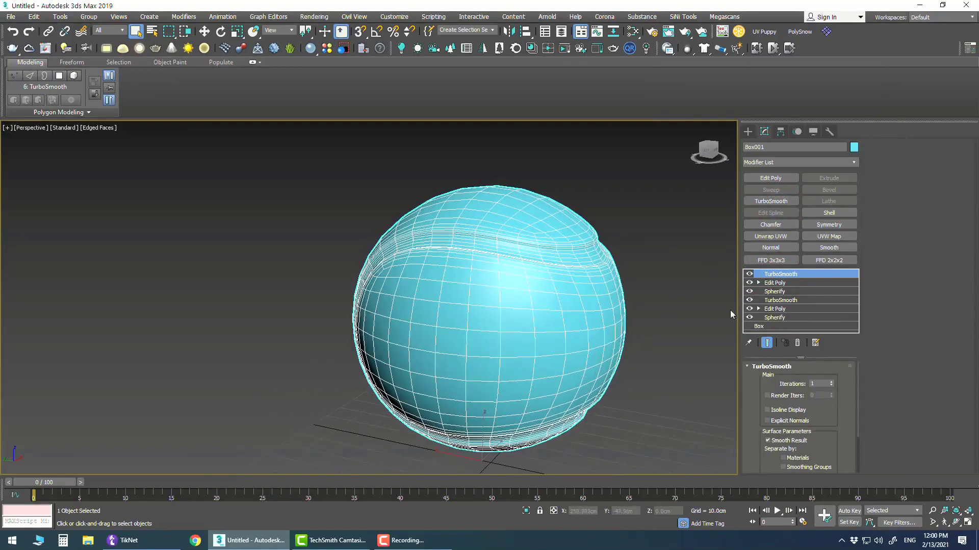
click(832, 382)
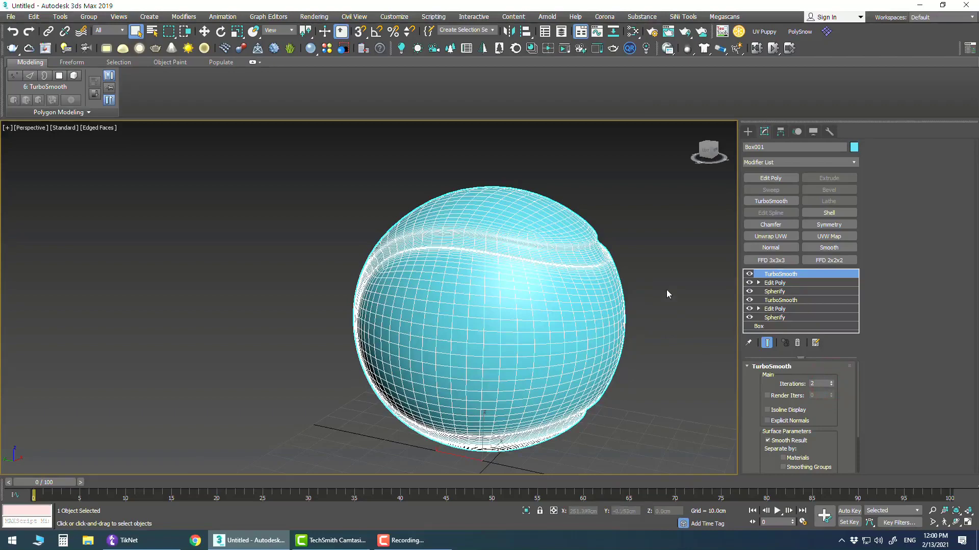
Change Box001's display colour from cyan to light grey
click(855, 147)
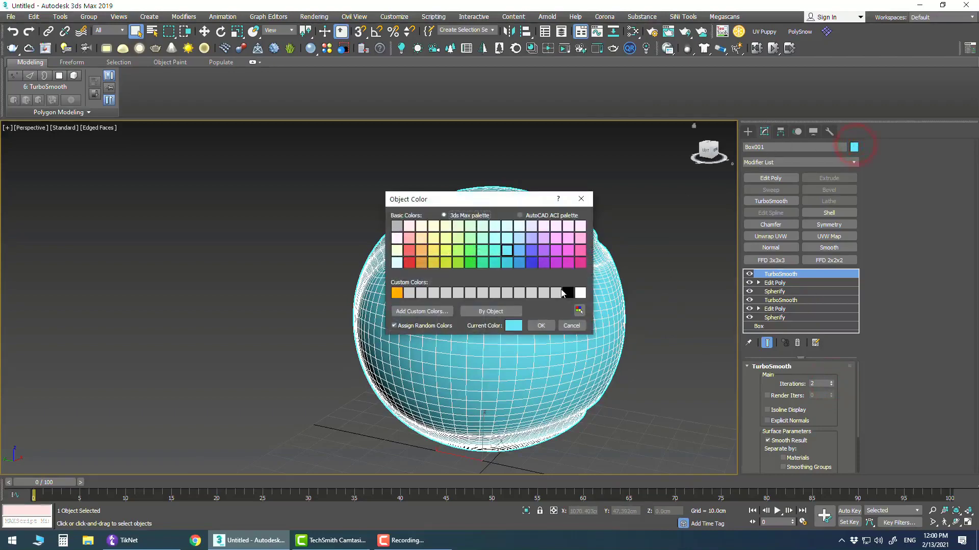
click(396, 225)
click(541, 325)
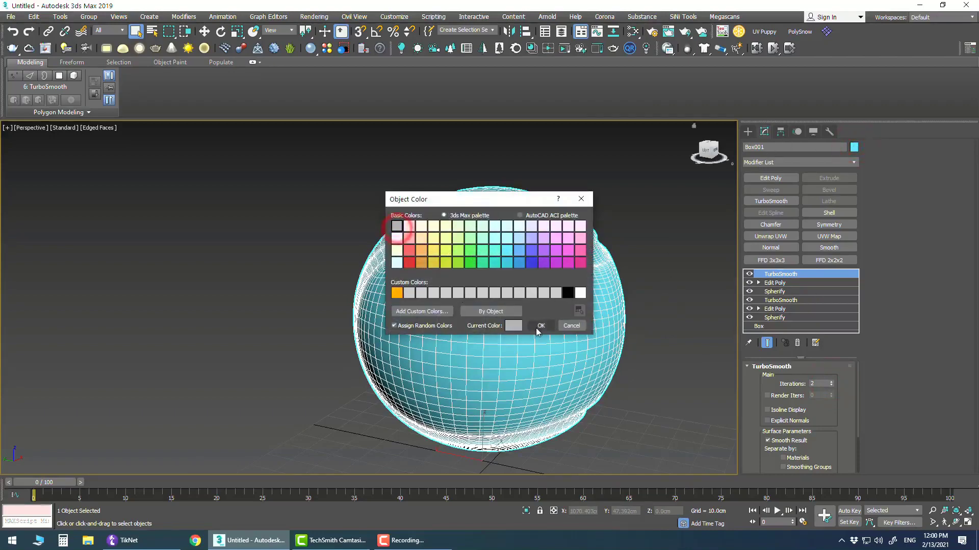
alt+middle_drag(662, 301, 521, 349)
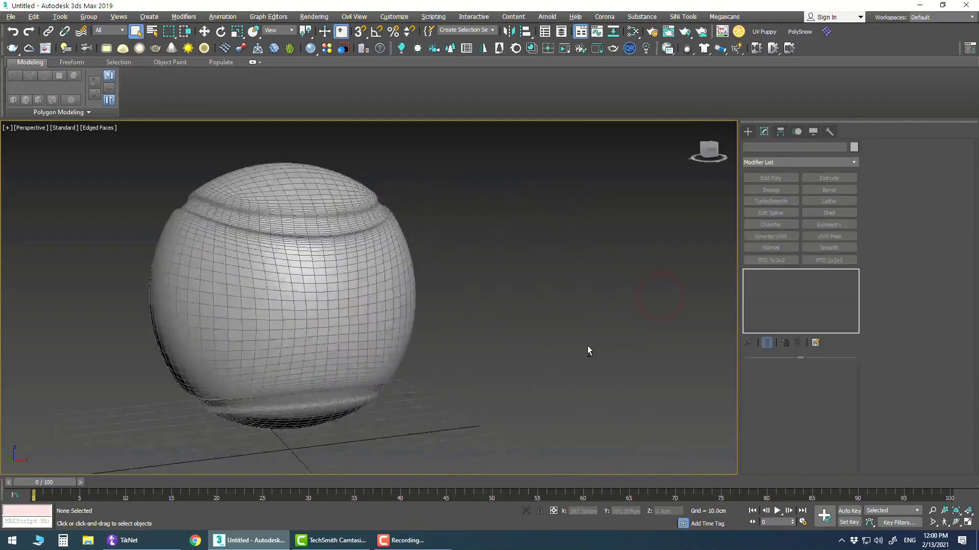
click(408, 313)
mouse_move(430, 317)
alt+middle_down()
mouse_move(559, 303)
mouse_move(441, 279)
mouse_move(481, 291)
alt+middle_up()
Open the Slate Material Editor with M
scroll(485, 287, up, 4)
scroll(482, 290, down, 6)
scroll(490, 290, up, 2)
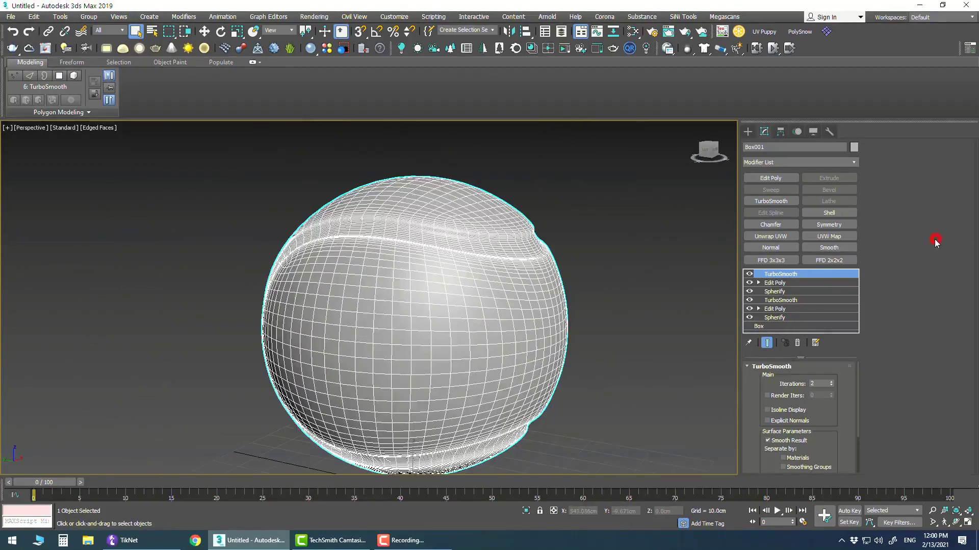
click(882, 243)
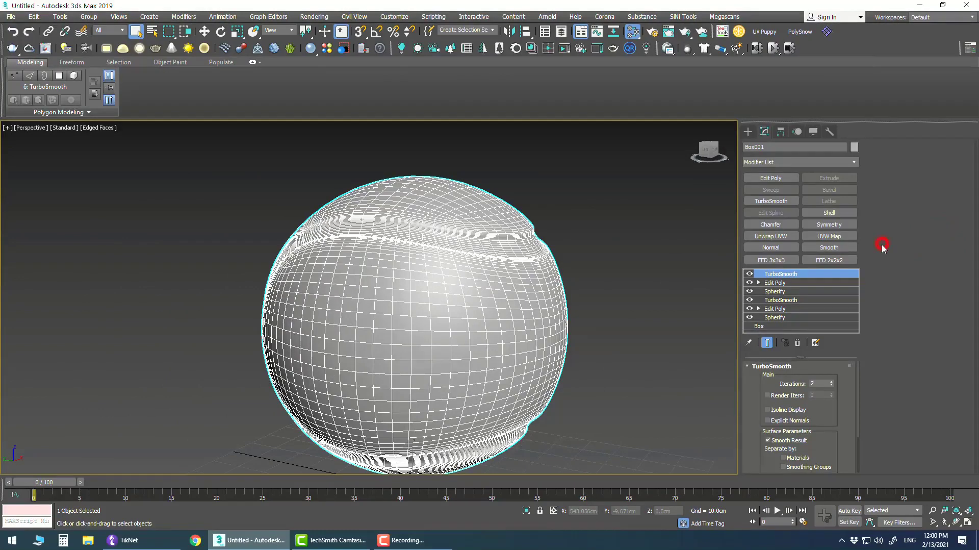
key(m)
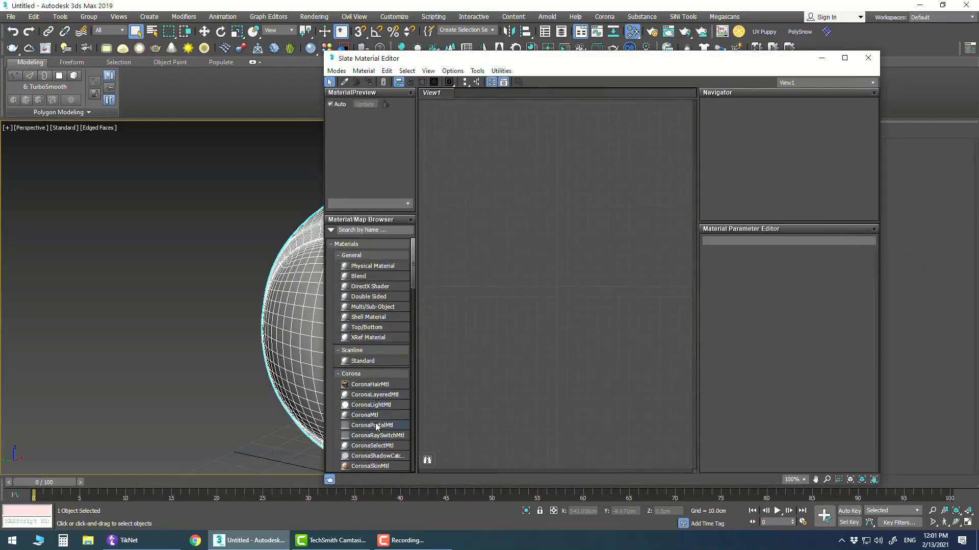
Add a CoronaMtl node to the Slate view and assign it to the ball
scroll(377, 419, down, 2)
mouse_move(371, 368)
mouse_down()
mouse_move(641, 288)
mouse_move(624, 185)
mouse_up()
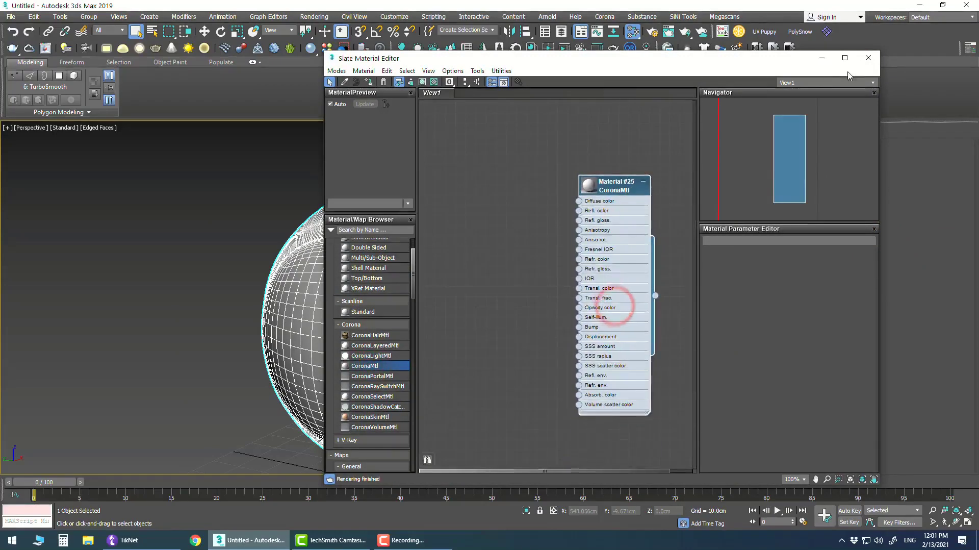
drag(591, 64, 743, 66)
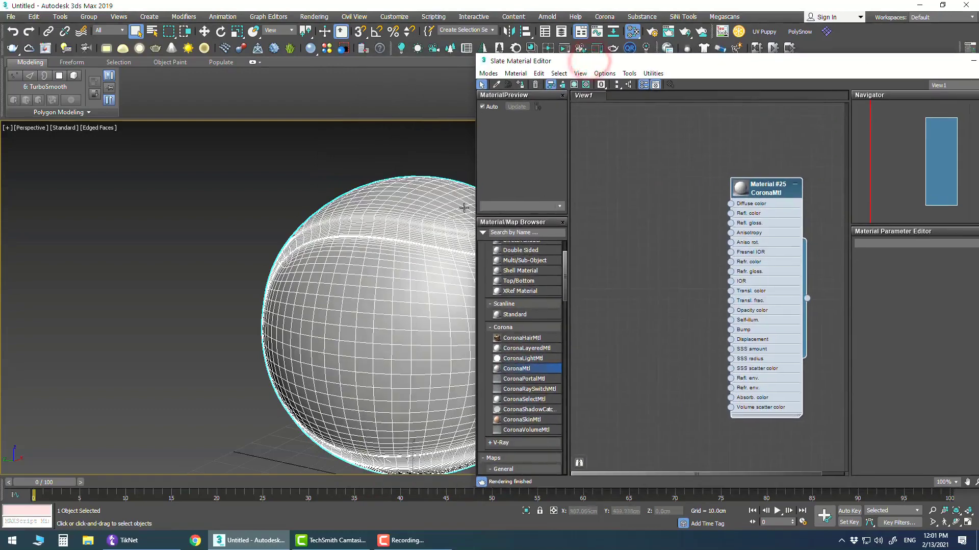
click(521, 87)
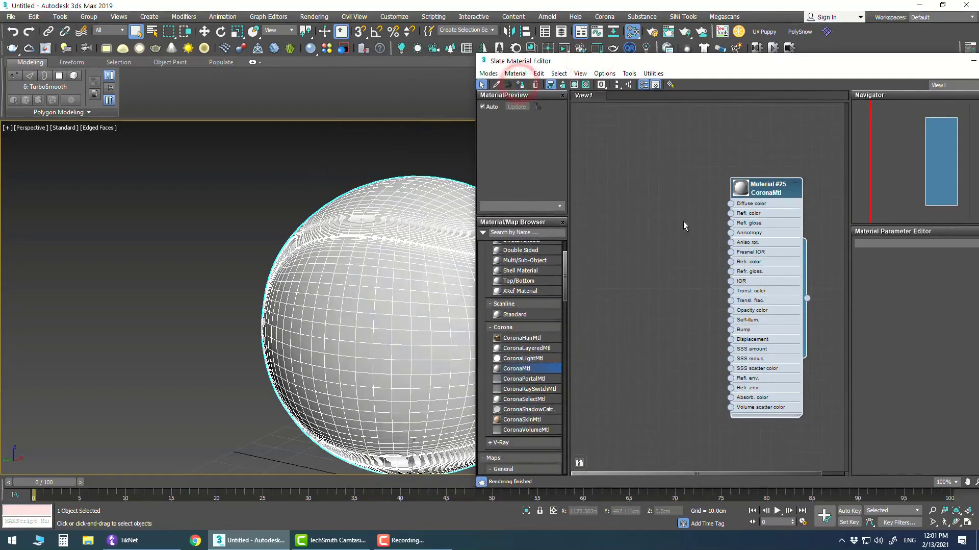
Open Material #25's parameters for editing
drag(765, 182, 703, 150)
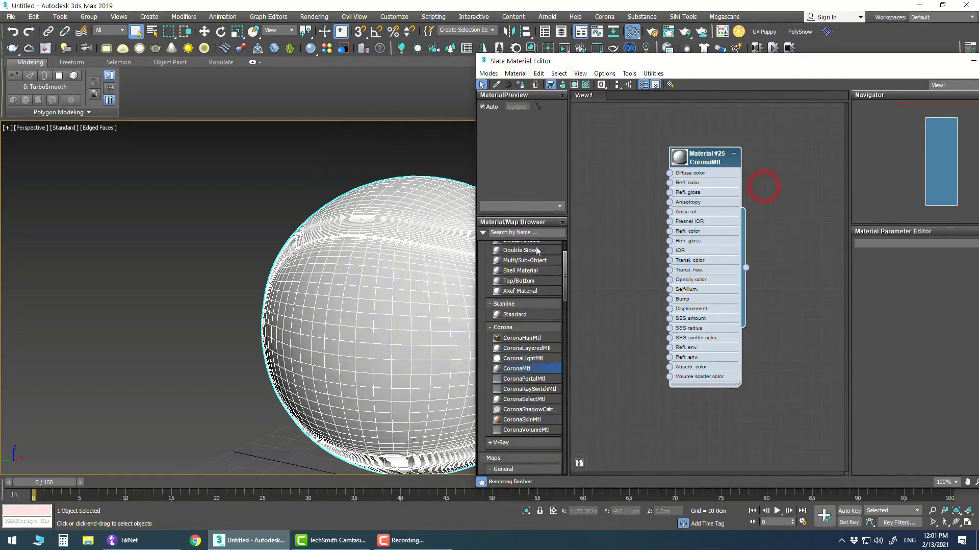
double_click(701, 159)
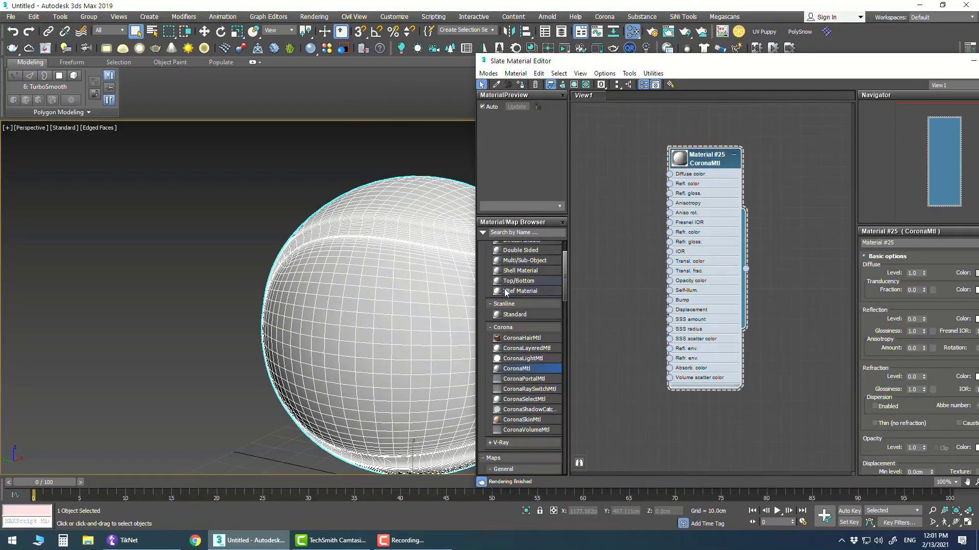
scroll(516, 301, up, 3)
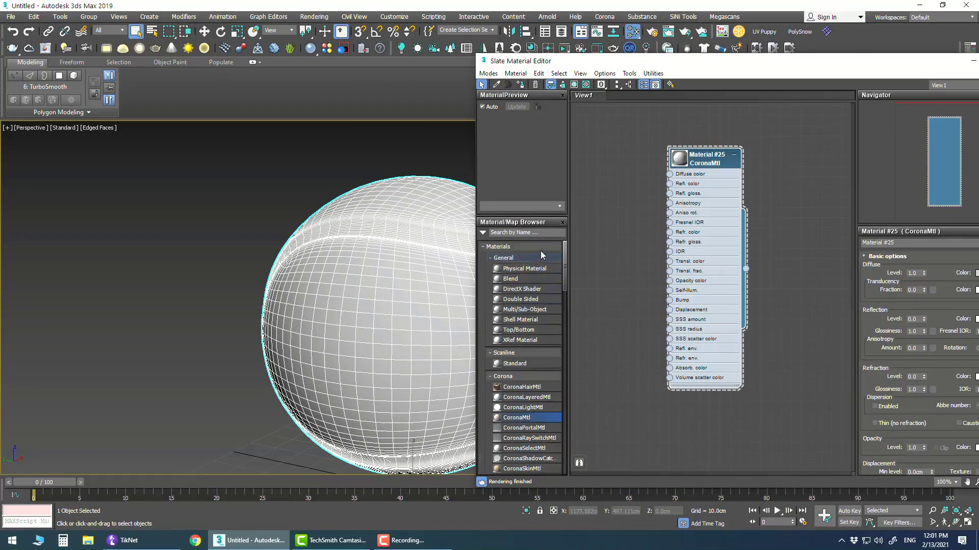
scroll(533, 328, down, 3)
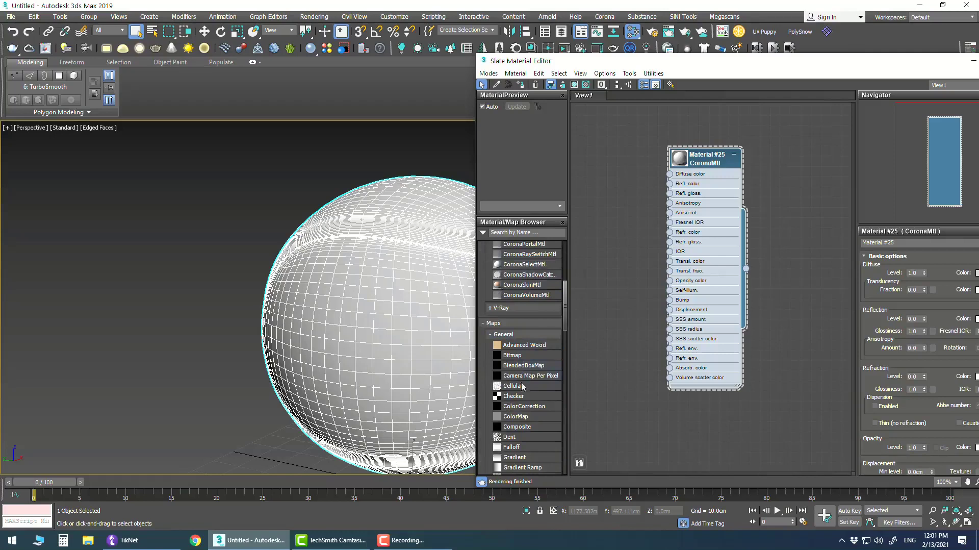
scroll(526, 431, down, 1)
scroll(528, 429, down, 1)
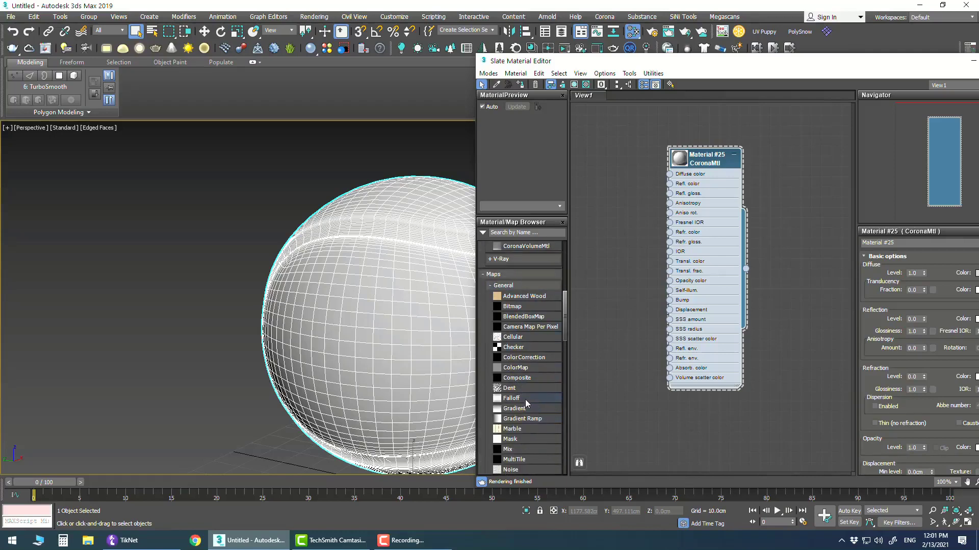
Add a Falloff map node beside Material #25
drag(514, 400, 619, 213)
drag(700, 160, 732, 186)
drag(610, 199, 638, 219)
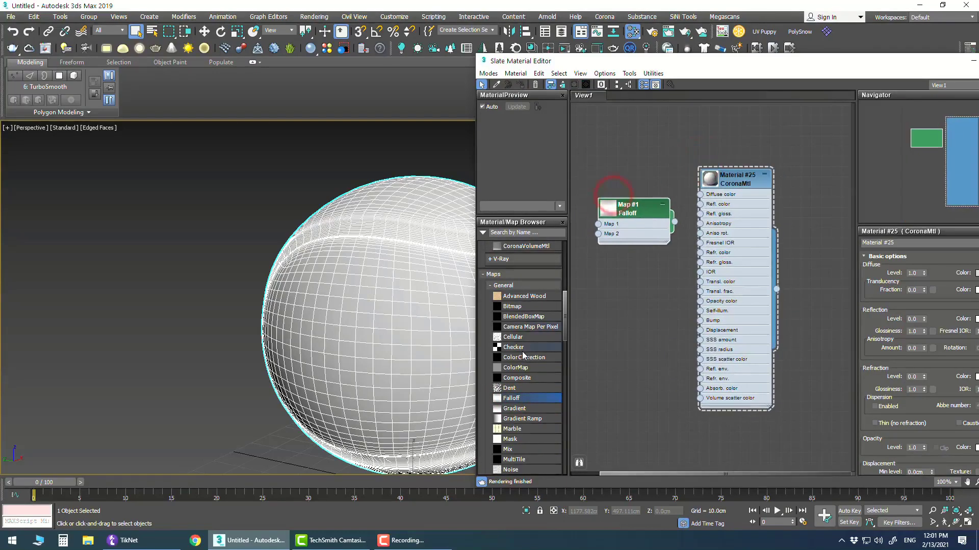
scroll(525, 355, down, 3)
scroll(524, 356, down, 2)
scroll(525, 355, down, 5)
scroll(528, 354, down, 4)
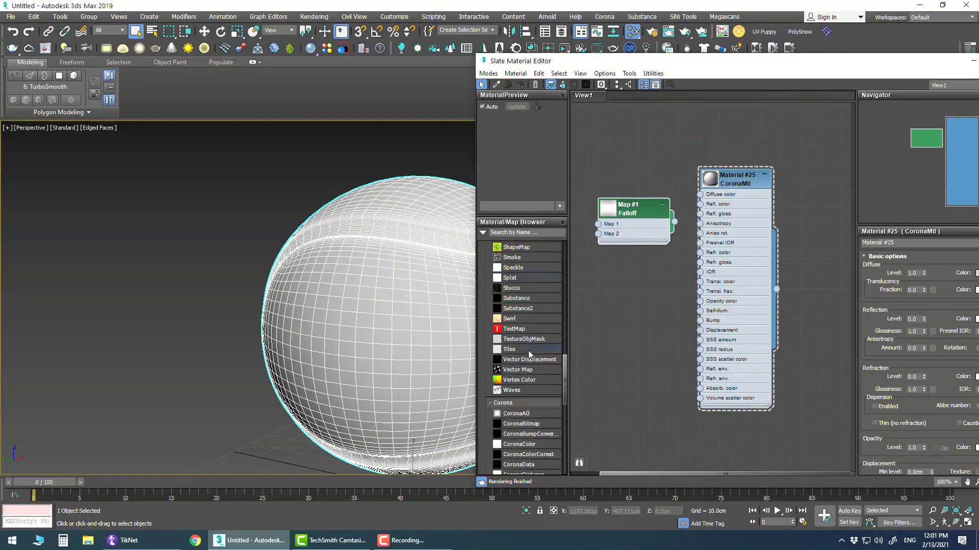
scroll(531, 354, down, 2)
Add two CoronaColor map nodes, Map #2 and Map #3, stacked together
mouse_move(529, 398)
mouse_down()
mouse_move(622, 307)
mouse_move(618, 355)
mouse_up()
middle_drag(673, 299, 723, 320)
scroll(695, 305, down, 2)
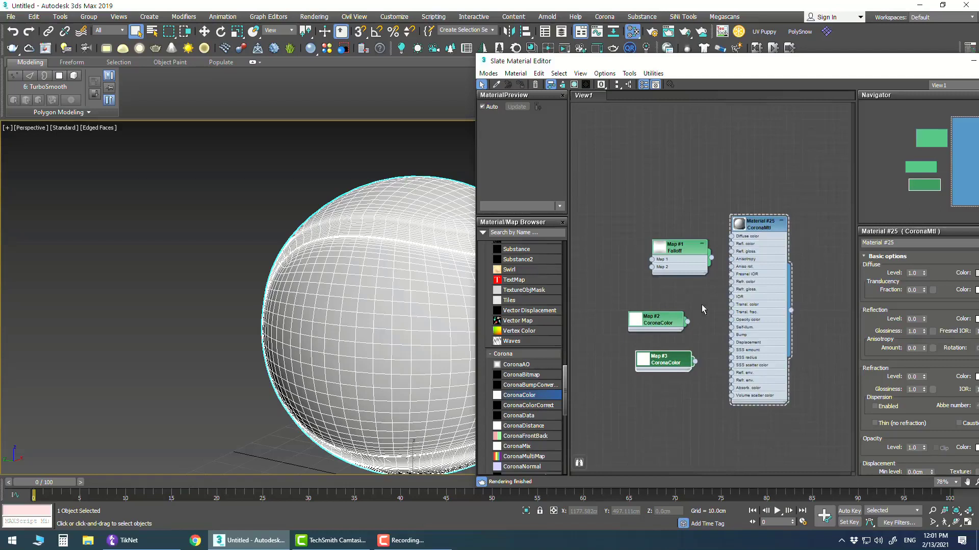
scroll(695, 304, down, 1)
drag(669, 313, 607, 244)
drag(670, 355, 598, 288)
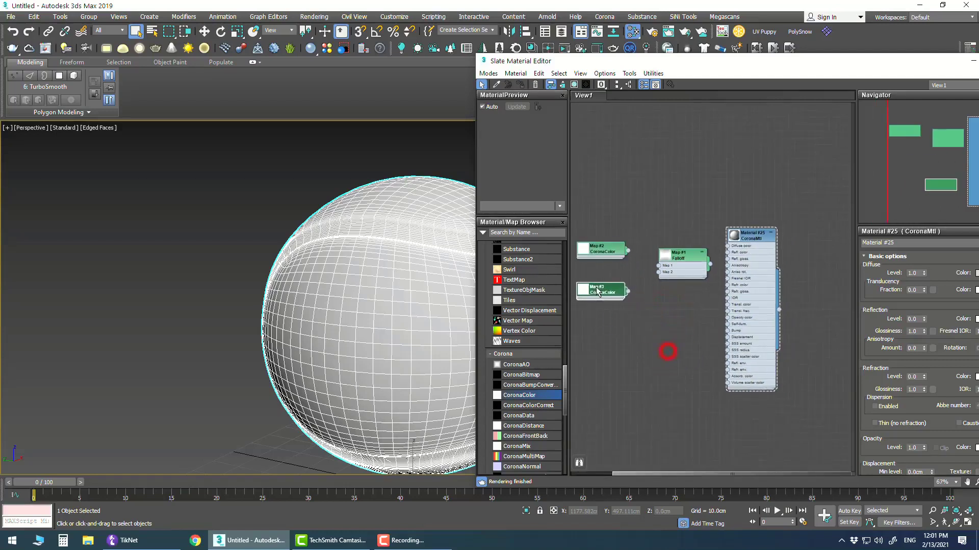
Wire the CoronaColor maps into the Falloff, feed it to Diffuse color, and close the editor
drag(650, 262, 659, 265)
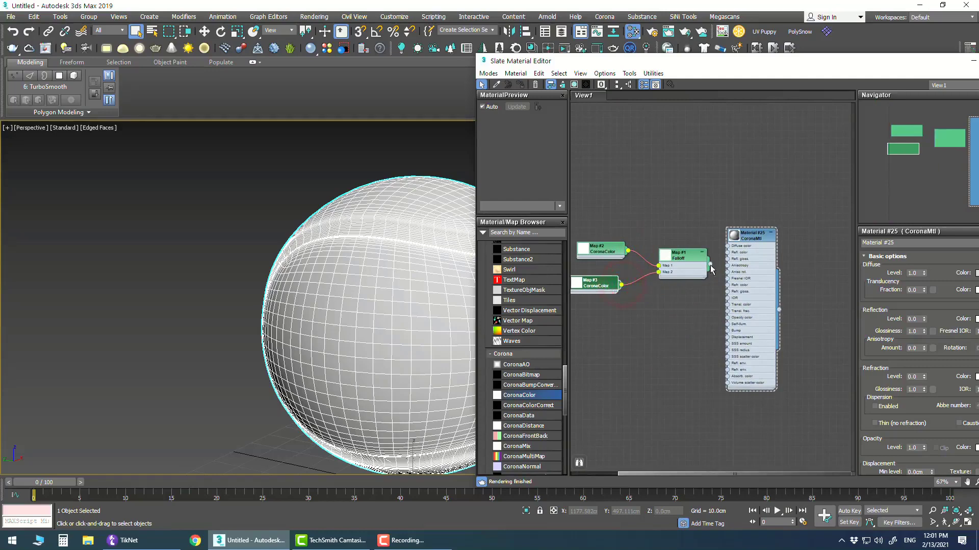
drag(732, 250, 694, 238)
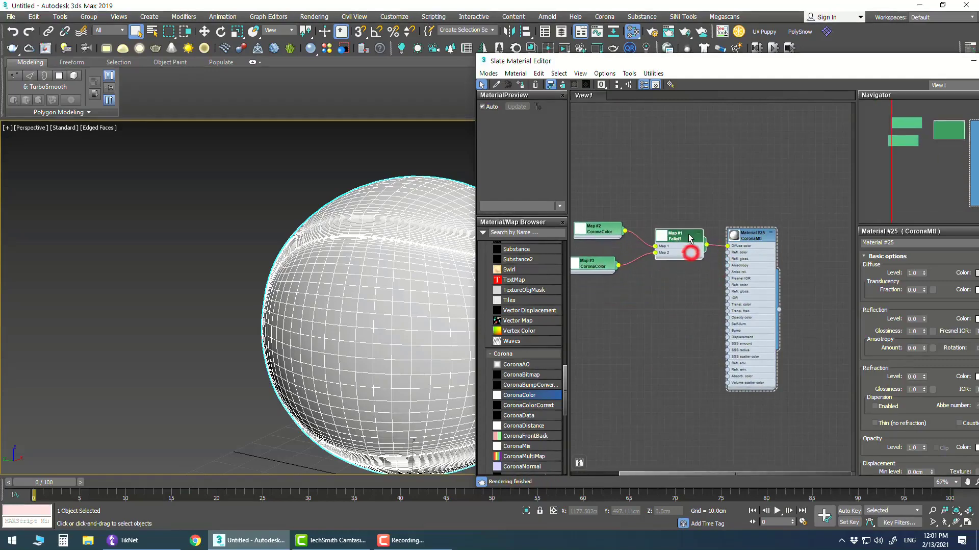
double_click(603, 237)
click(736, 197)
double_click(714, 59)
click(821, 66)
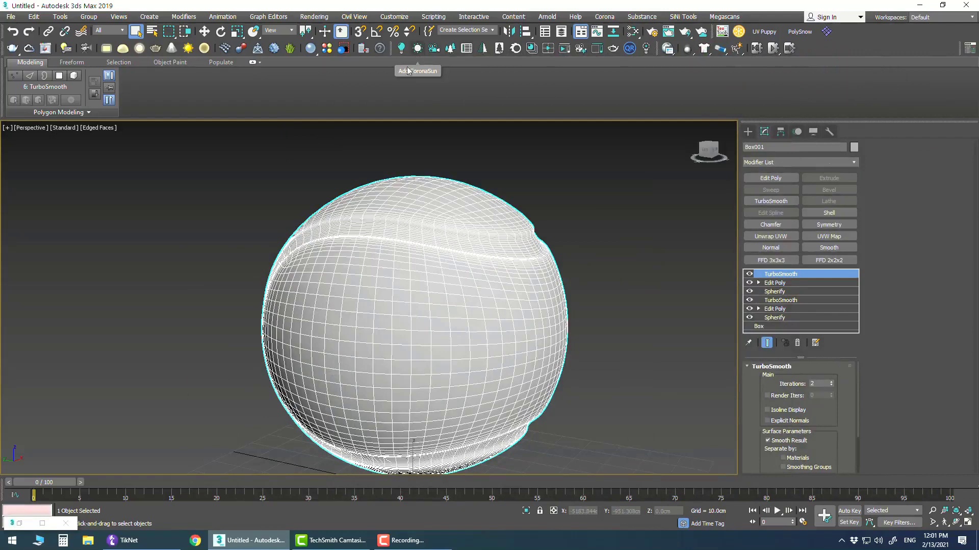
Switch to four viewports and pick CoronaSun from the Corona light types
key(alt+w)
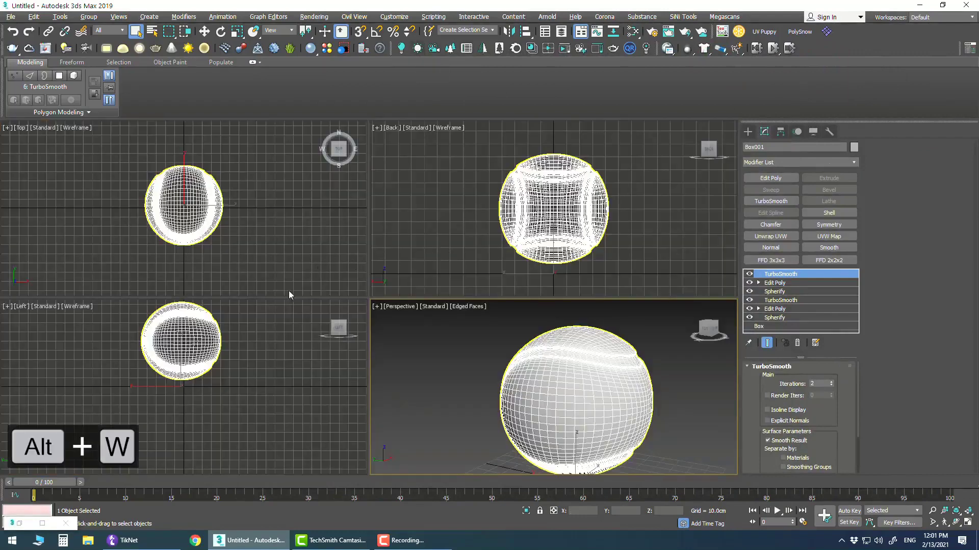
scroll(260, 352, down, 5)
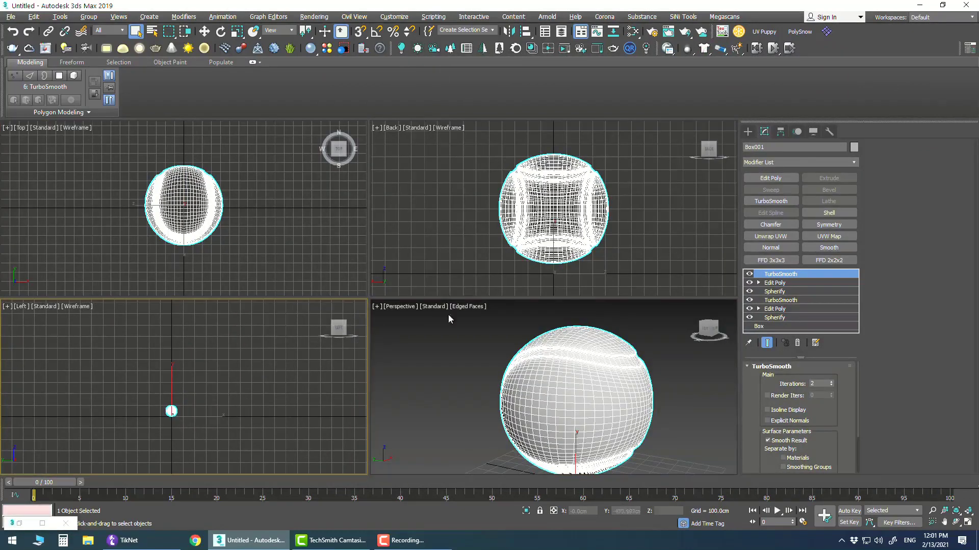
click(748, 133)
click(771, 146)
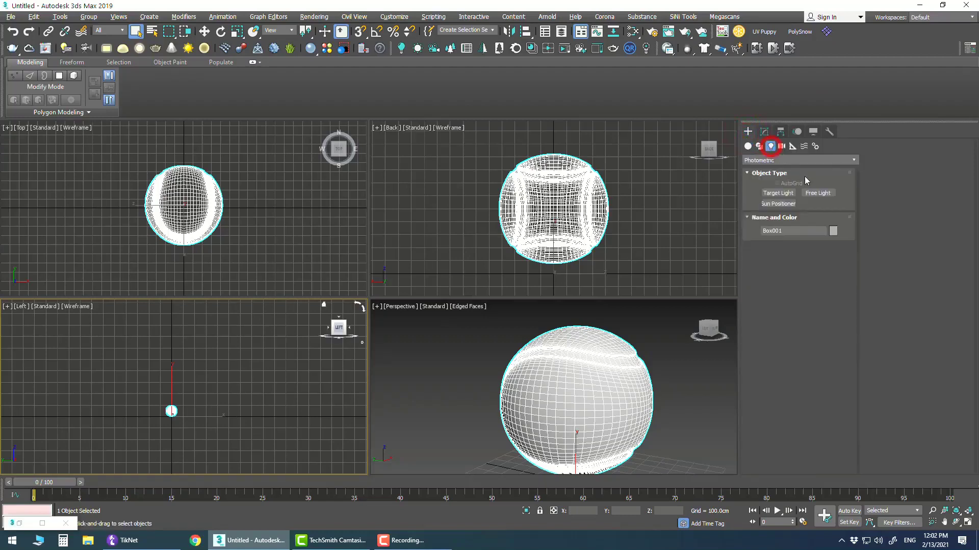
click(796, 160)
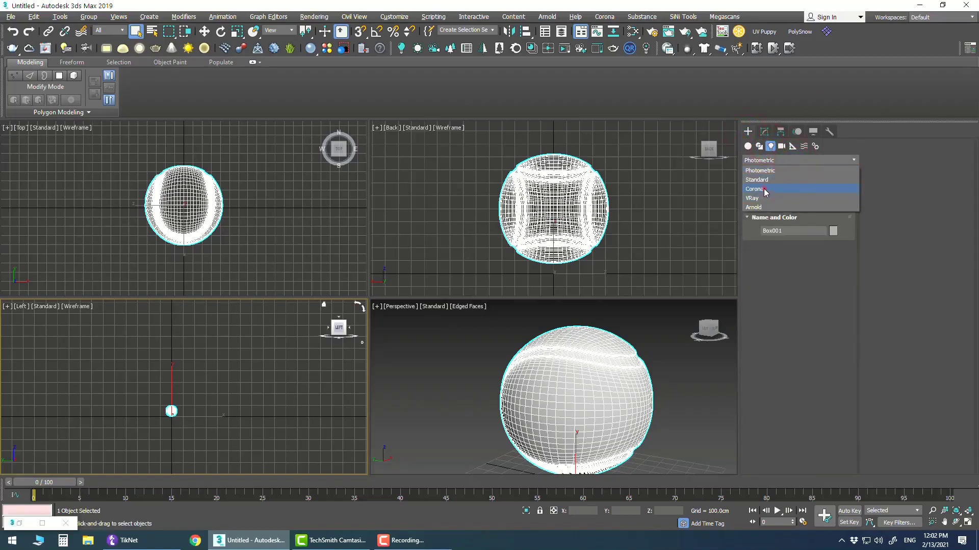
click(765, 190)
click(817, 193)
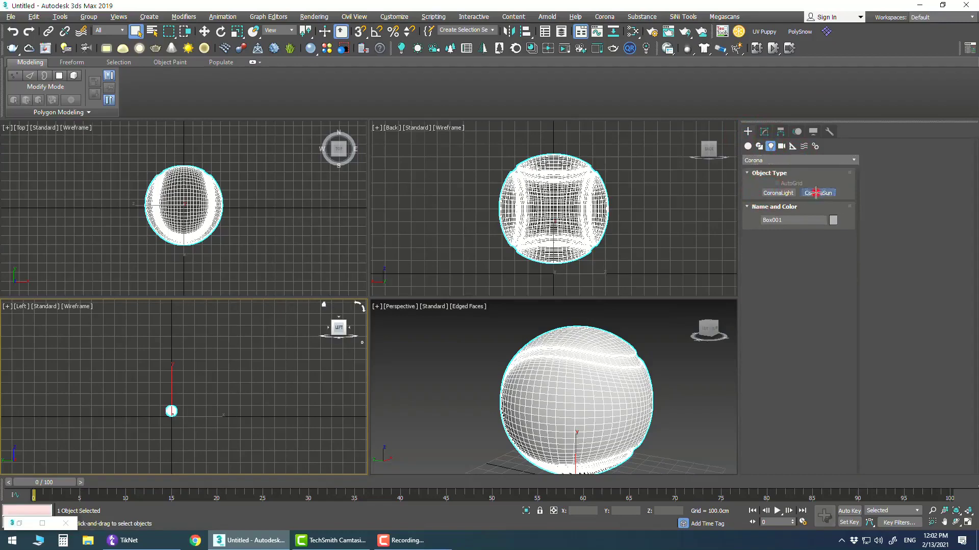
Draw a targeted CoronaSun in the Left view aimed down at the ball
drag(298, 335, 154, 416)
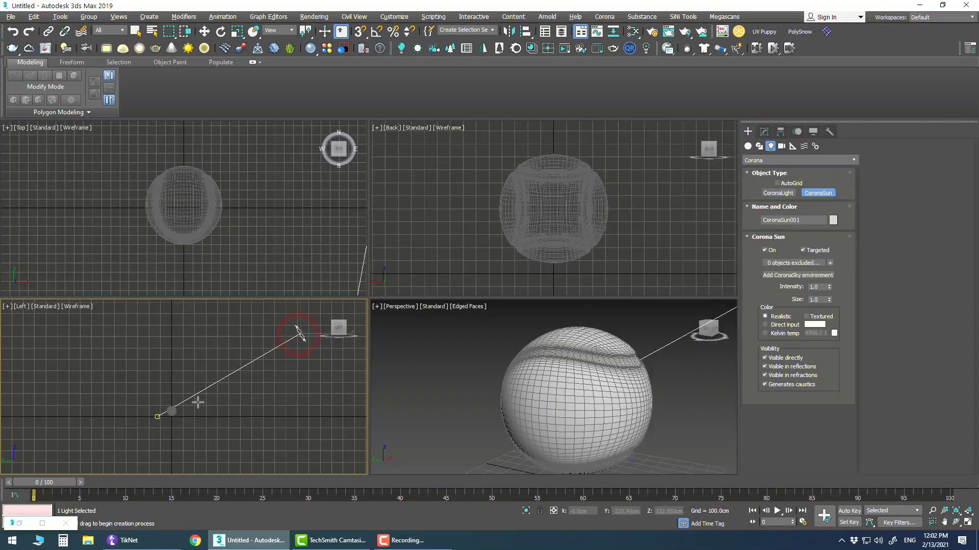
mouse_move(190, 396)
mouse_down()
mouse_move(171, 344)
mouse_move(231, 355)
mouse_move(185, 348)
mouse_up()
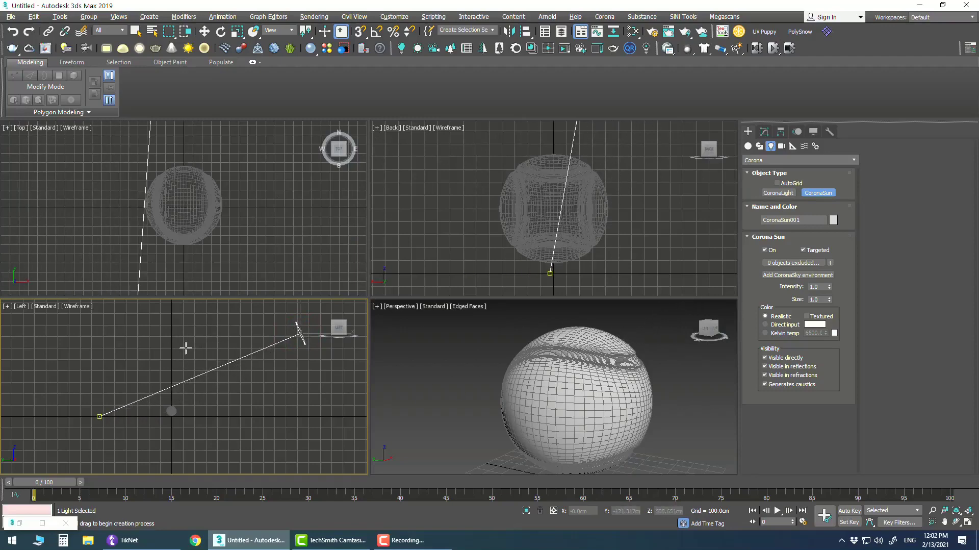
scroll(241, 261, down, 5)
scroll(265, 230, down, 5)
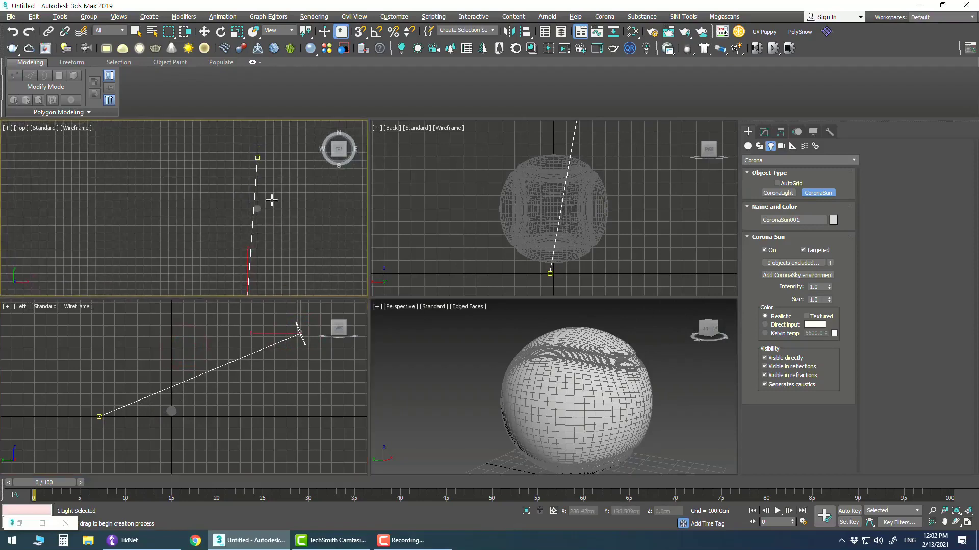
right_click(278, 169)
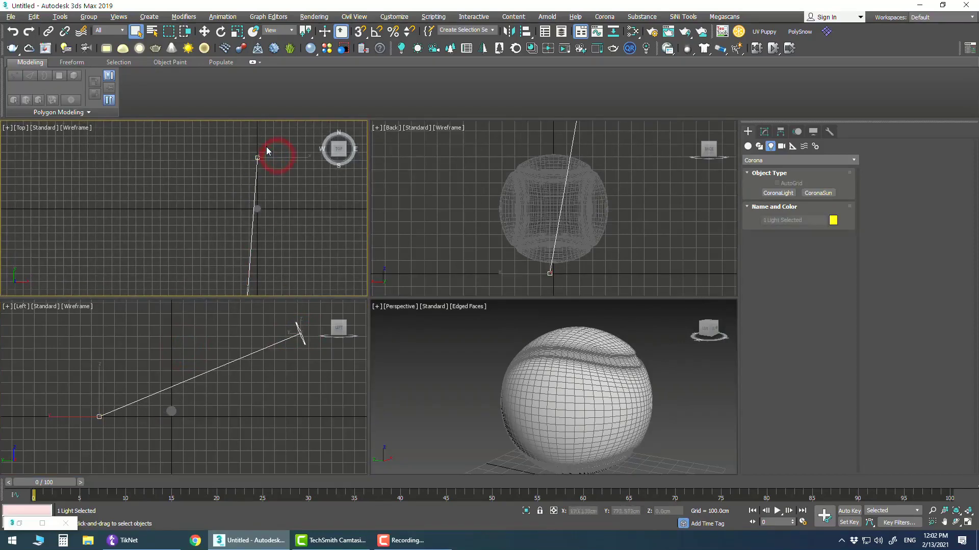
Move the sun light down closer to the ball
key(w)
click(268, 154)
drag(252, 189, 240, 242)
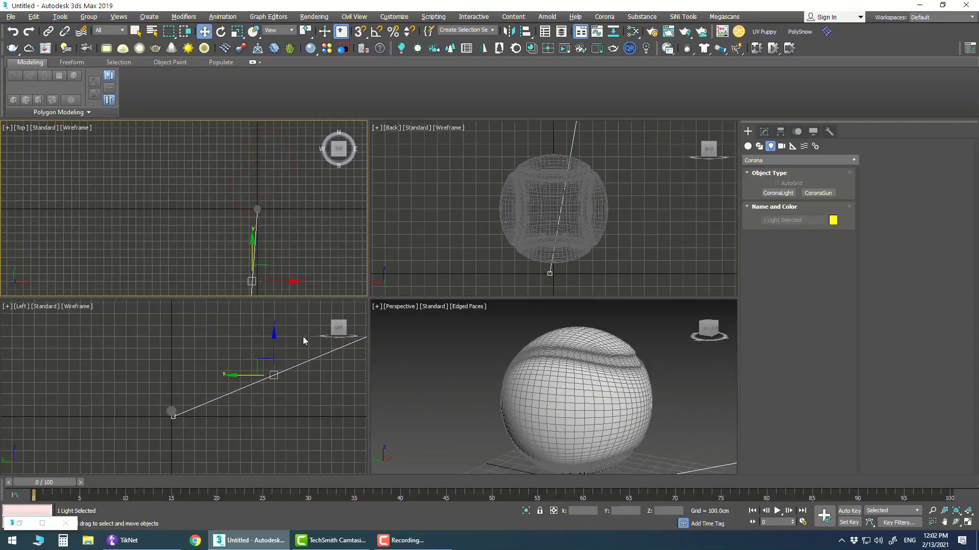
middle_drag(304, 376, 242, 390)
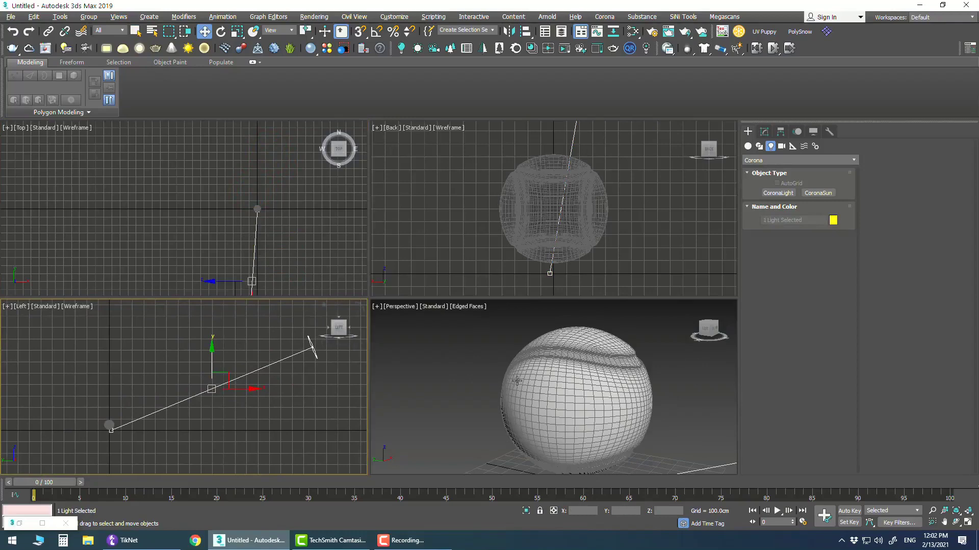
scroll(526, 377, down, 1)
scroll(527, 376, down, 1)
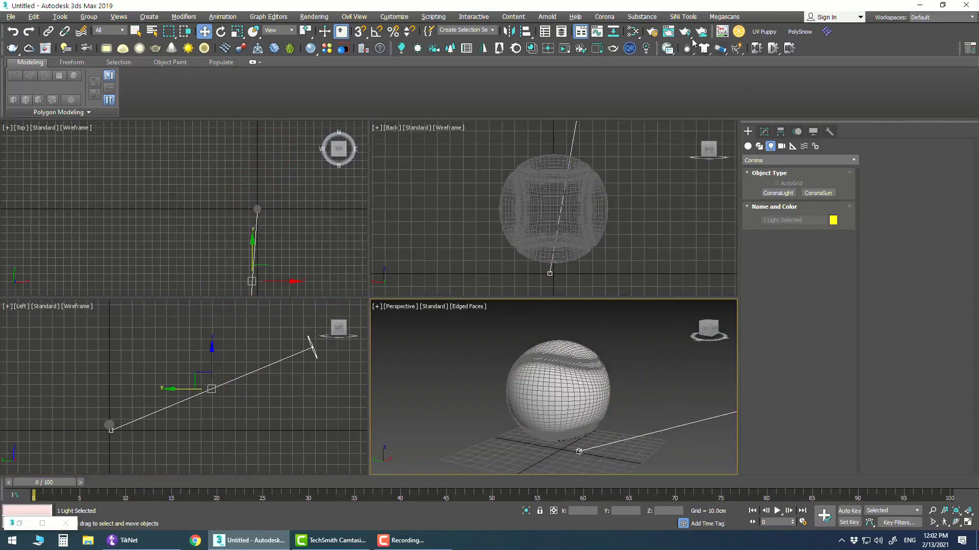
click(652, 34)
Set render output to 1000 × 1000 with the image aspect locked at 1.0, then close Render Setup
click(636, 274)
click(655, 298)
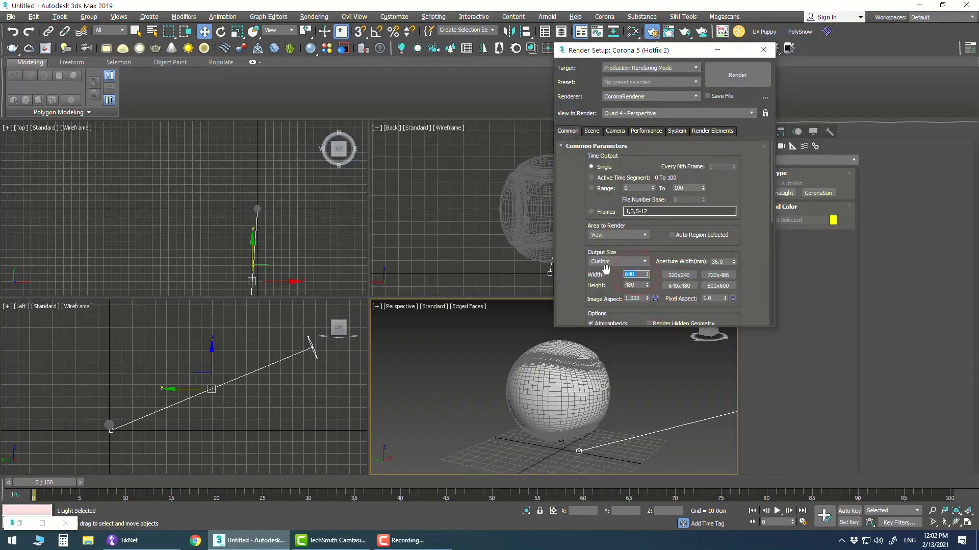
double_click(636, 274)
click(656, 298)
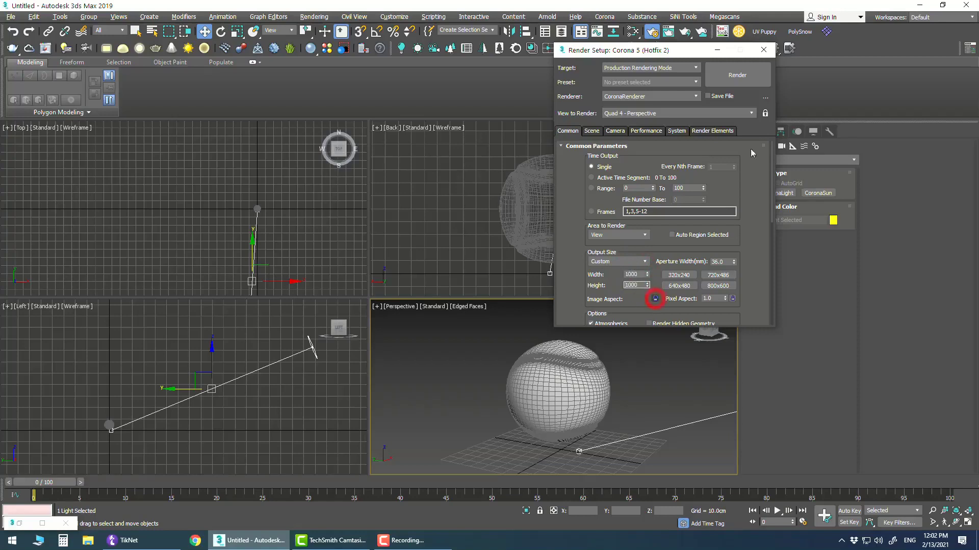
click(636, 274)
click(765, 113)
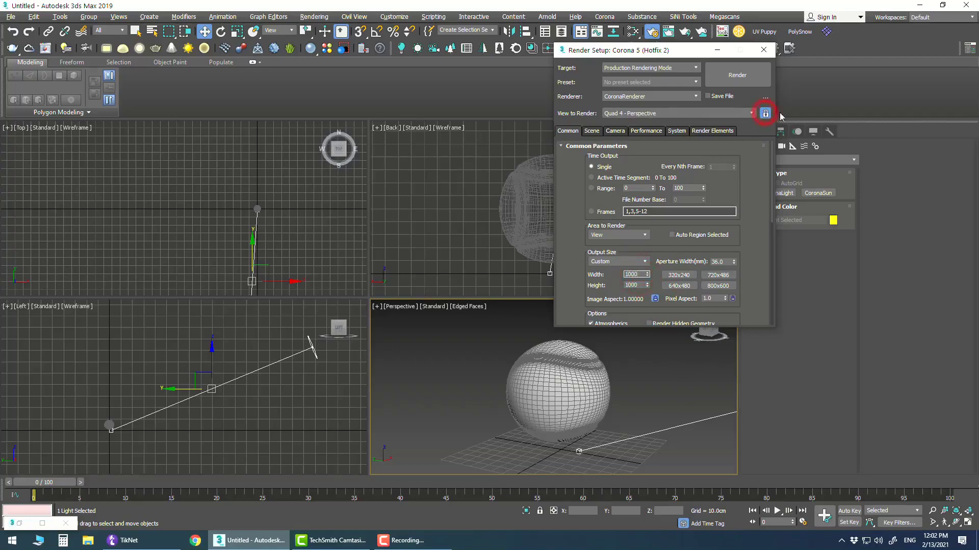
click(763, 50)
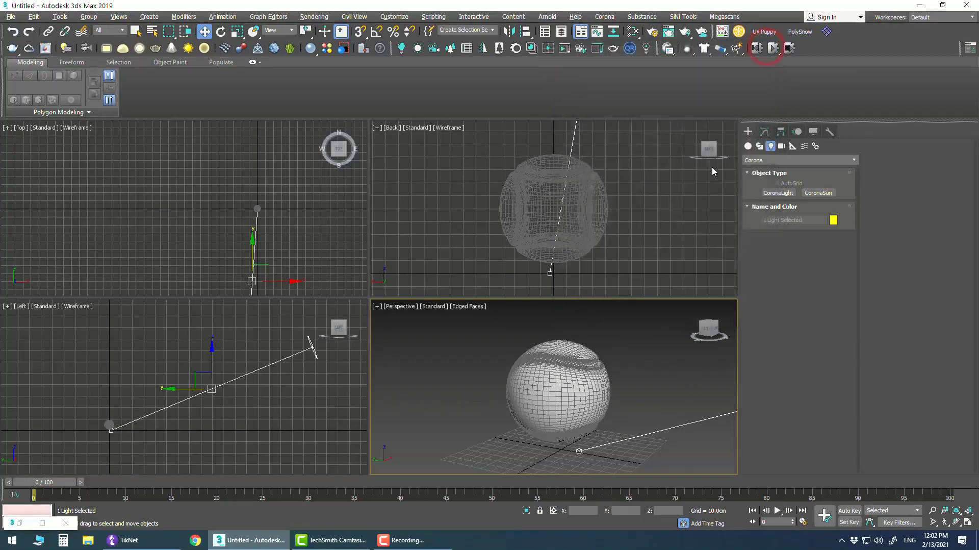
Show safe frames in the perspective view and turn off edged faces
click(647, 359)
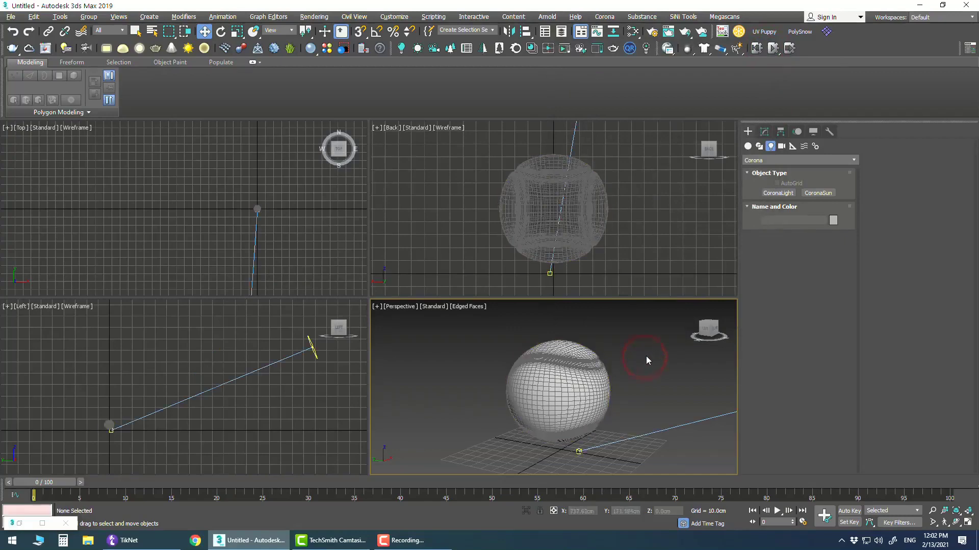
key(shift+f)
scroll(567, 377, up, 2)
scroll(569, 377, up, 3)
scroll(569, 377, down, 2)
key(F4)
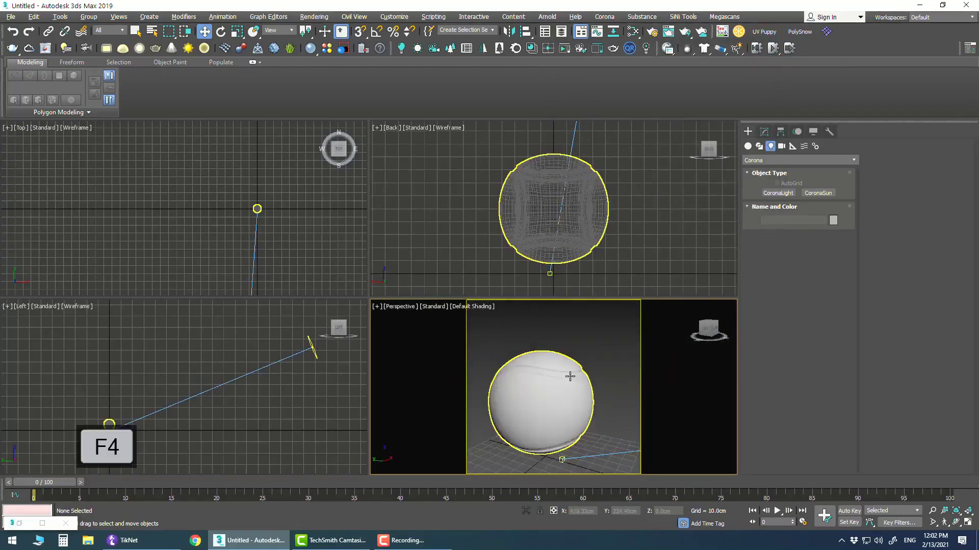
Select Box001 and zoom the perspective view to frame it
mouse_move(563, 408)
alt+middle_down()
mouse_move(618, 400)
mouse_move(473, 396)
mouse_move(550, 417)
mouse_move(561, 403)
mouse_move(586, 420)
mouse_move(584, 378)
mouse_move(587, 393)
mouse_move(576, 388)
alt+middle_up()
click(597, 409)
key(z)
scroll(561, 403, up, 2)
scroll(570, 396, up, 2)
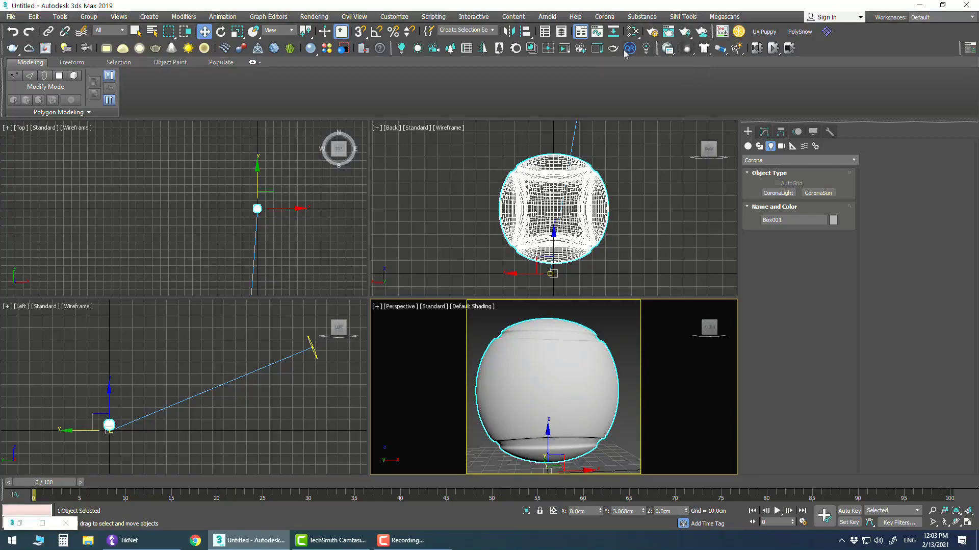
click(565, 49)
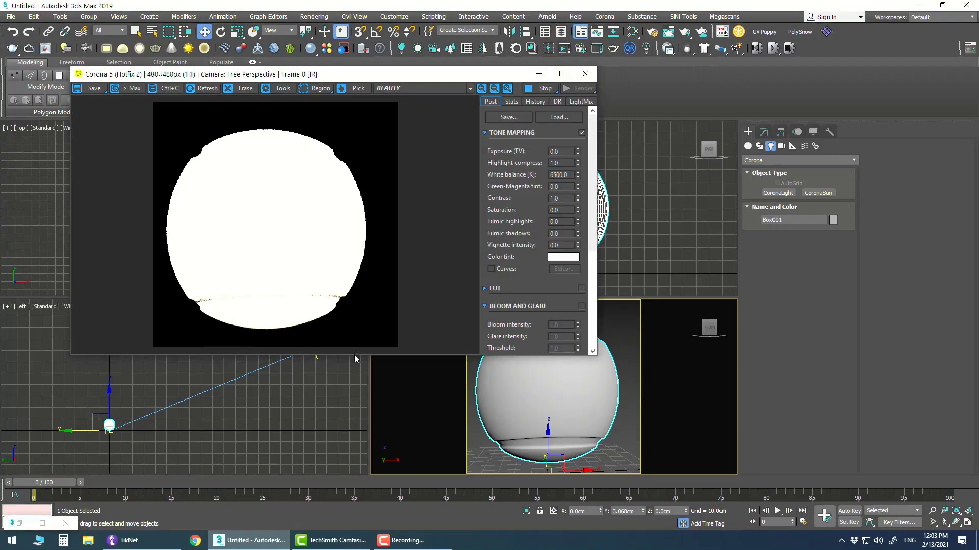
Enlarge the Corona VFB, view its LightMix tab, then open the Interactive LightMix setup
drag(355, 355, 355, 461)
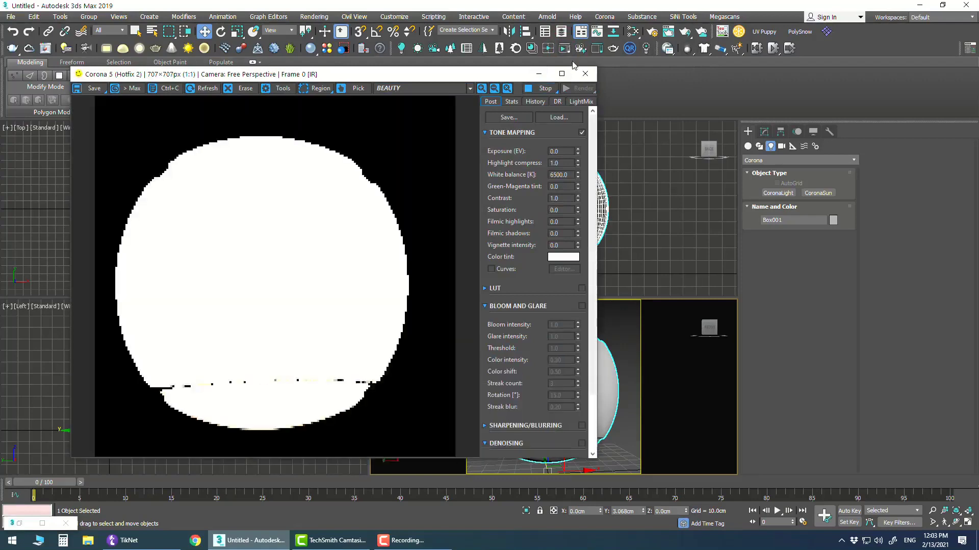
click(580, 101)
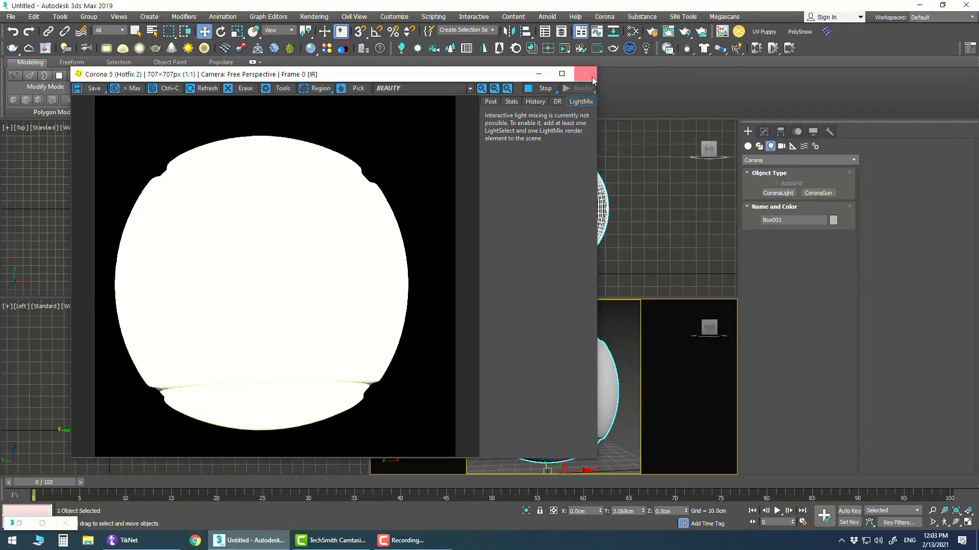
click(589, 76)
click(647, 48)
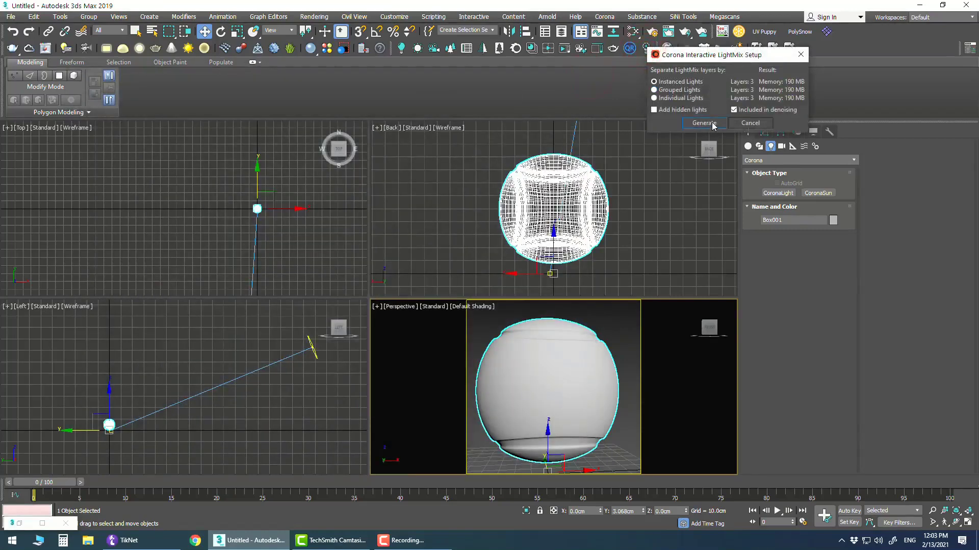
Generate LightMix layers and dim CoronaSun001 to 0.024 in the VFB's LightMix tab
click(704, 123)
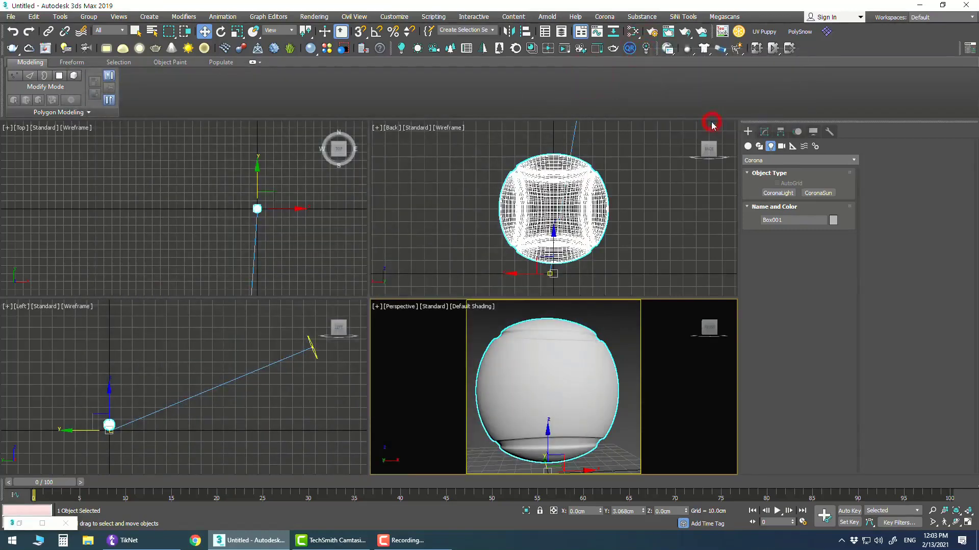
click(564, 48)
drag(440, 76, 394, 72)
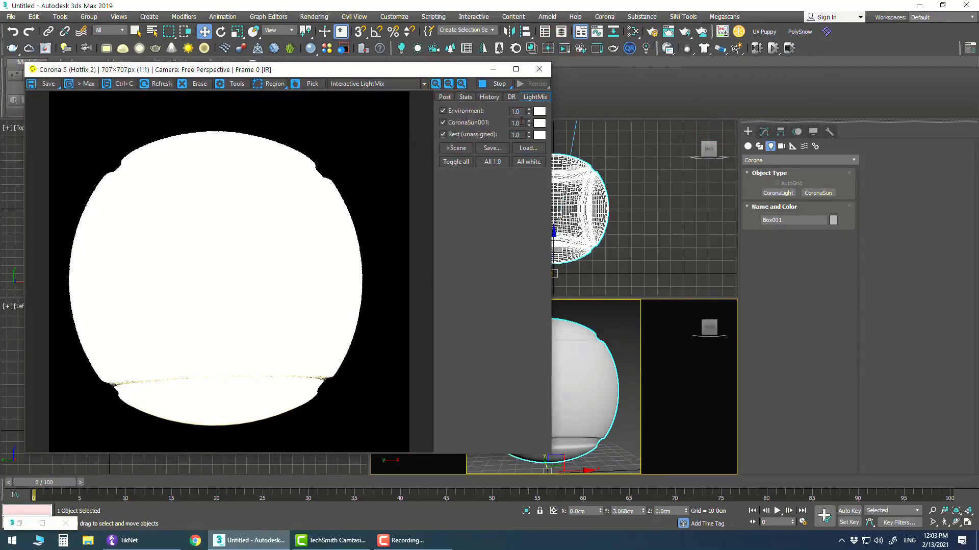
click(458, 111)
key(Return)
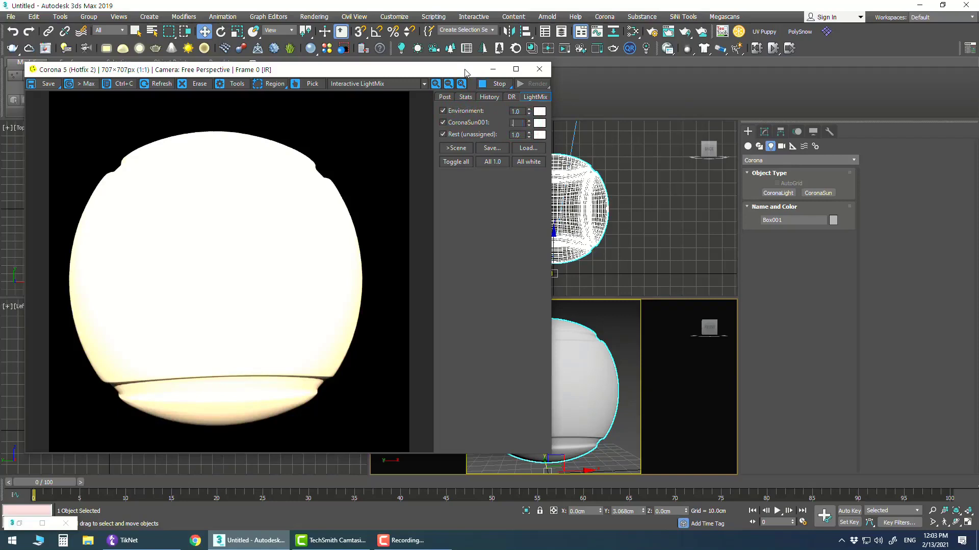
text(.05)
key(Return)
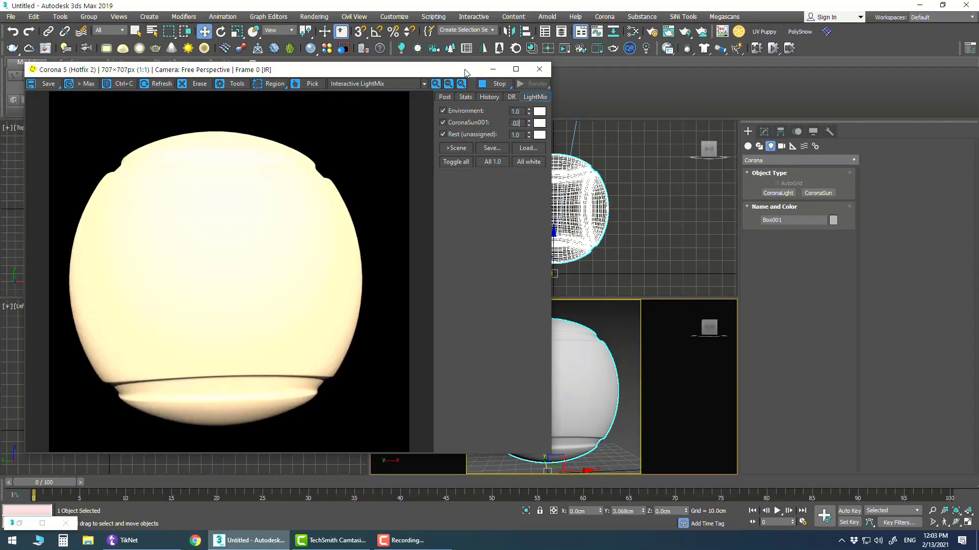
key(Return)
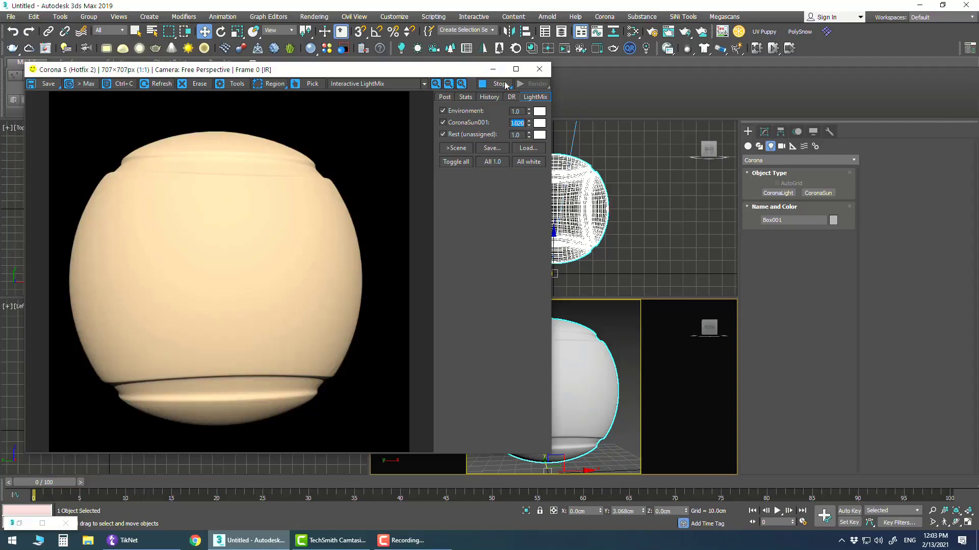
drag(530, 122, 527, 123)
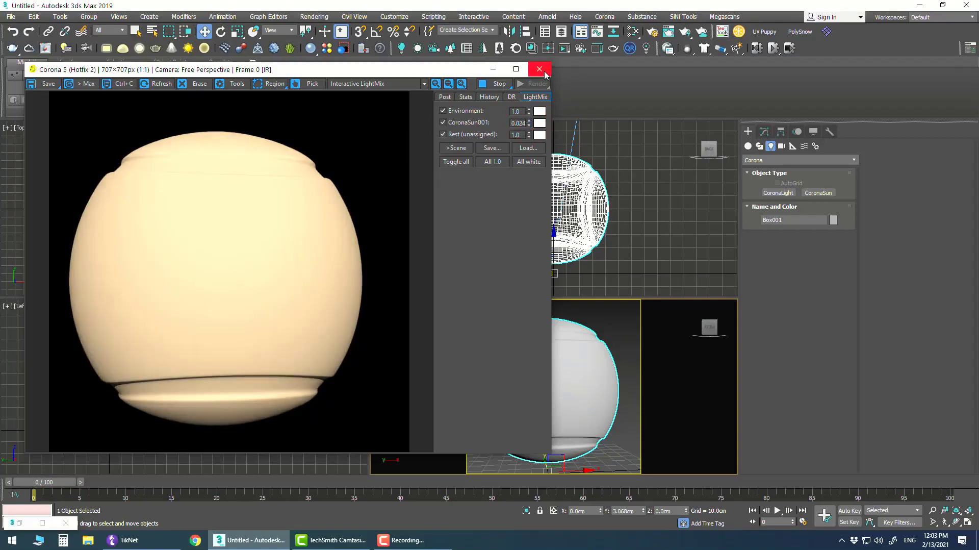
click(545, 72)
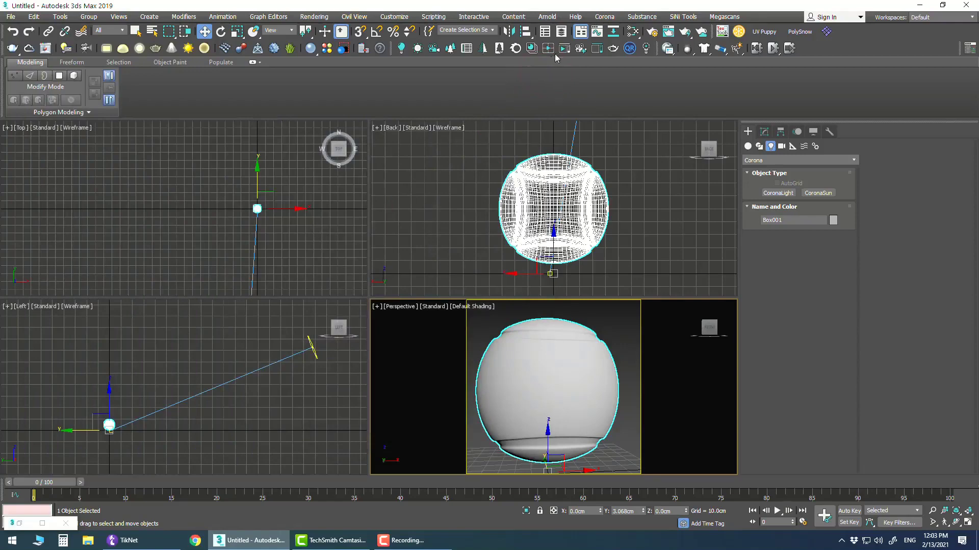
Reopen the Corona VFB and select the CoronaSun001 light
click(564, 48)
drag(376, 68, 583, 86)
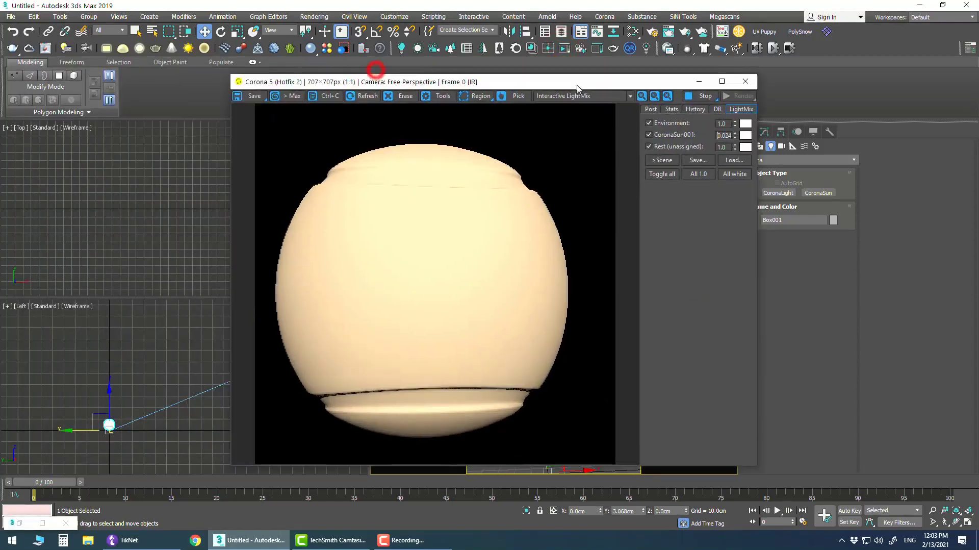
scroll(96, 399, down, 5)
click(145, 385)
drag(600, 81, 430, 67)
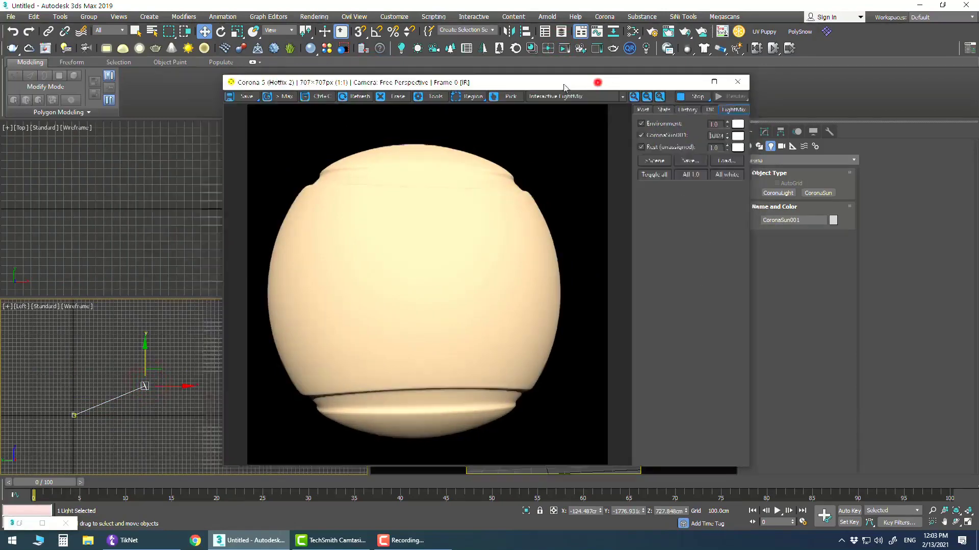
Switch CoronaSun001's colour from realistic to Direct input in the Modify panel
click(764, 131)
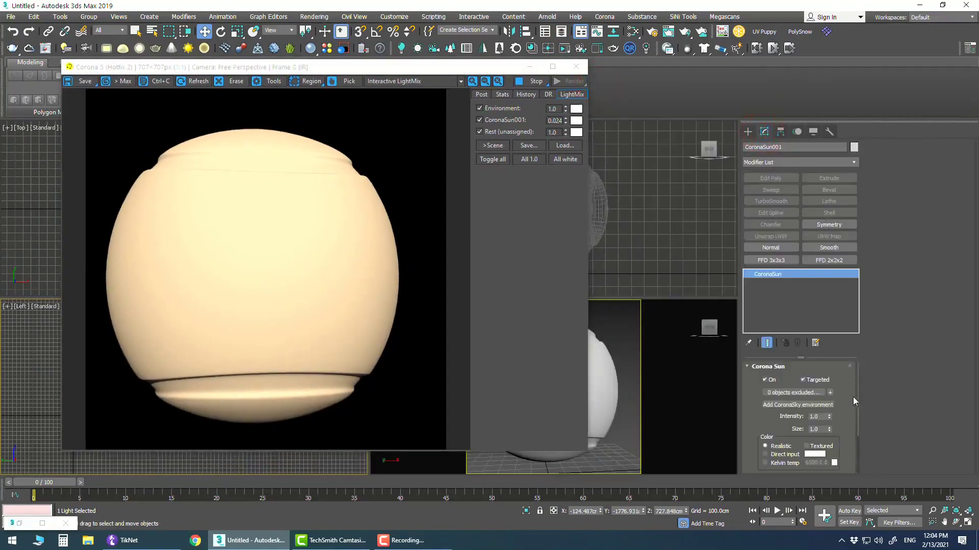
scroll(844, 425, down, 1)
scroll(833, 418, down, 1)
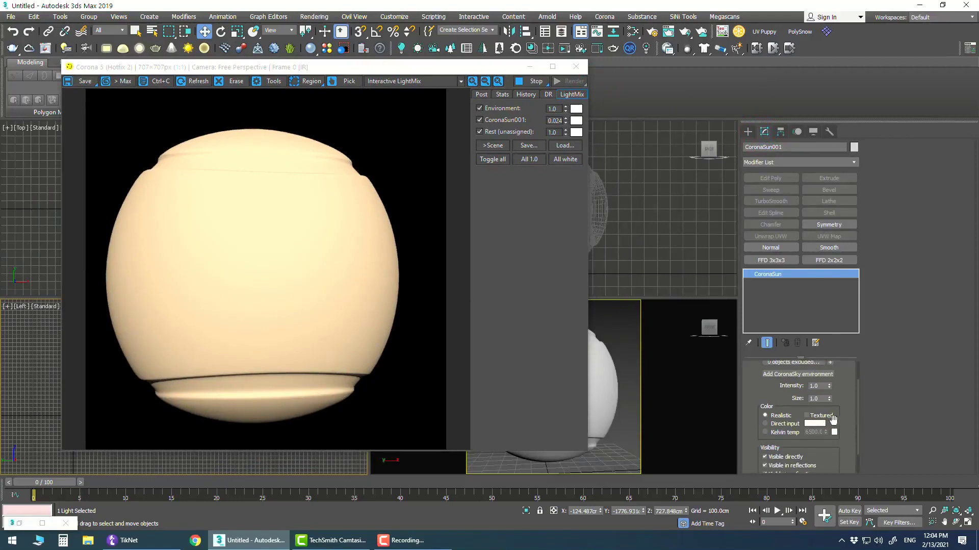
click(785, 424)
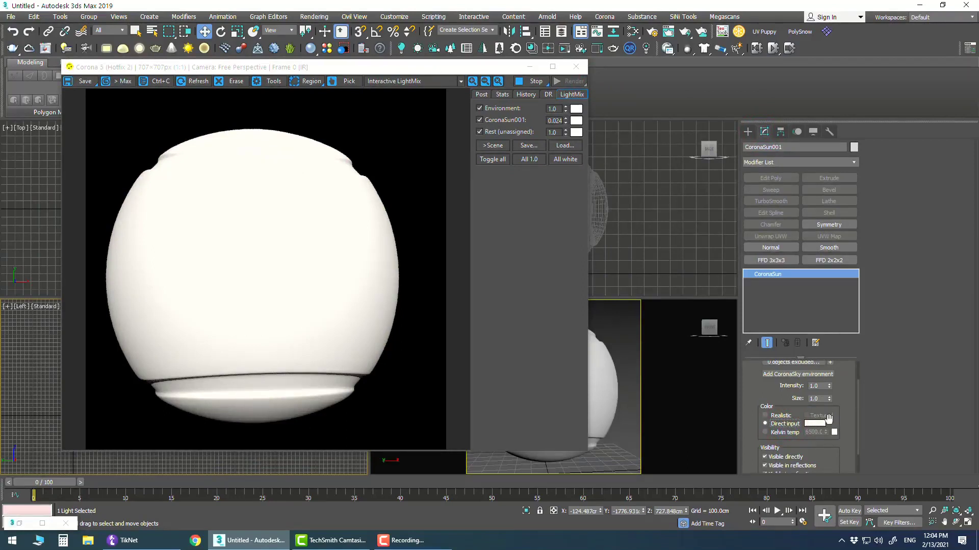
drag(466, 70, 409, 65)
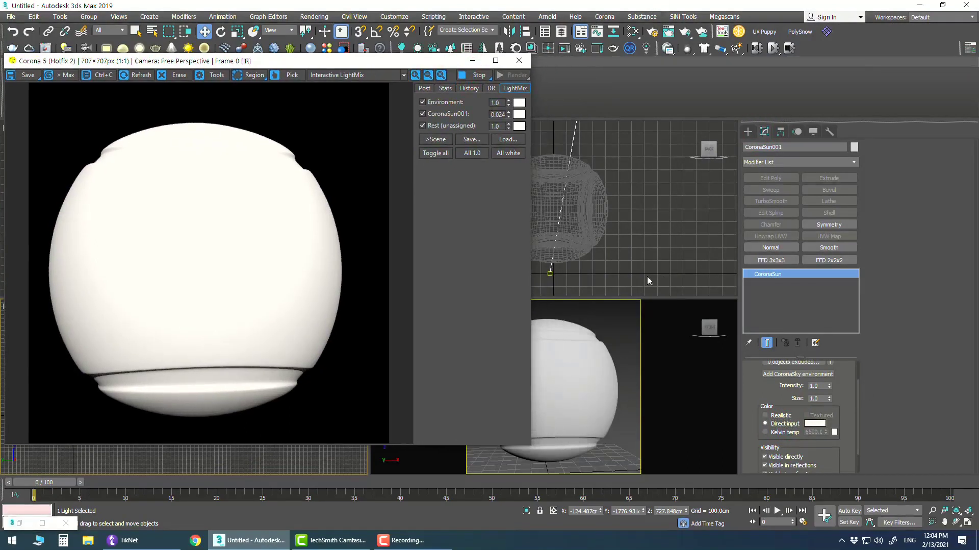
click(905, 257)
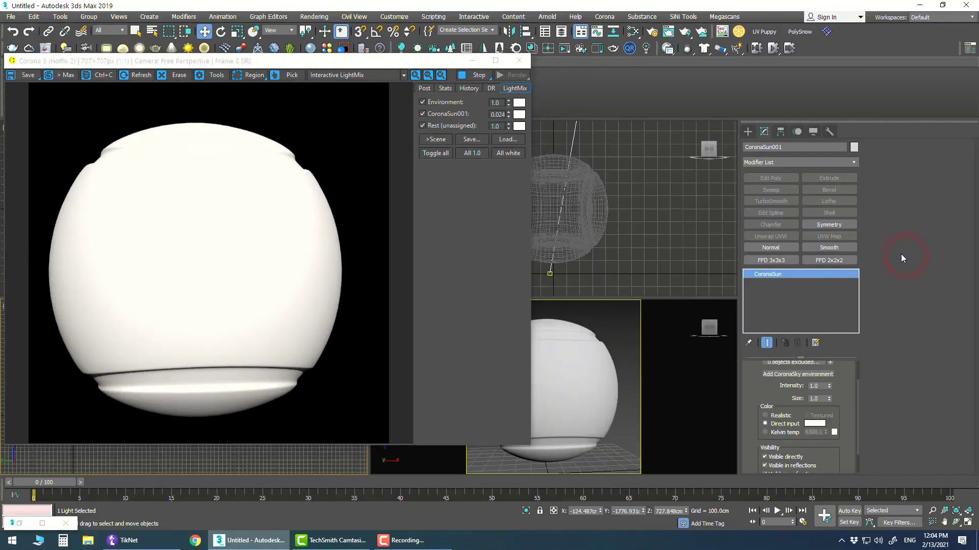
In the Slate Material Editor, align the Map #2 and Map #3 nodes and place a copy of the material graph below
key(m)
double_click(630, 63)
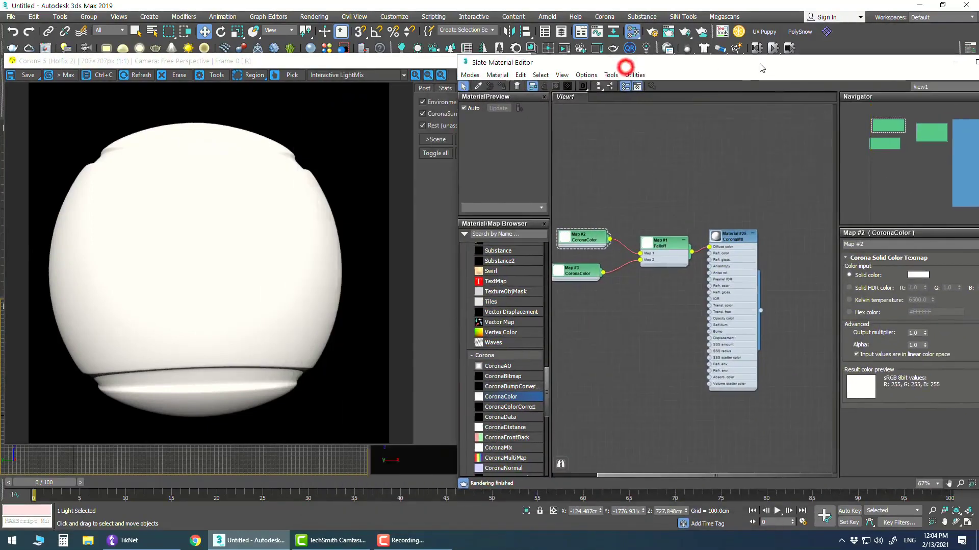
drag(602, 225, 590, 225)
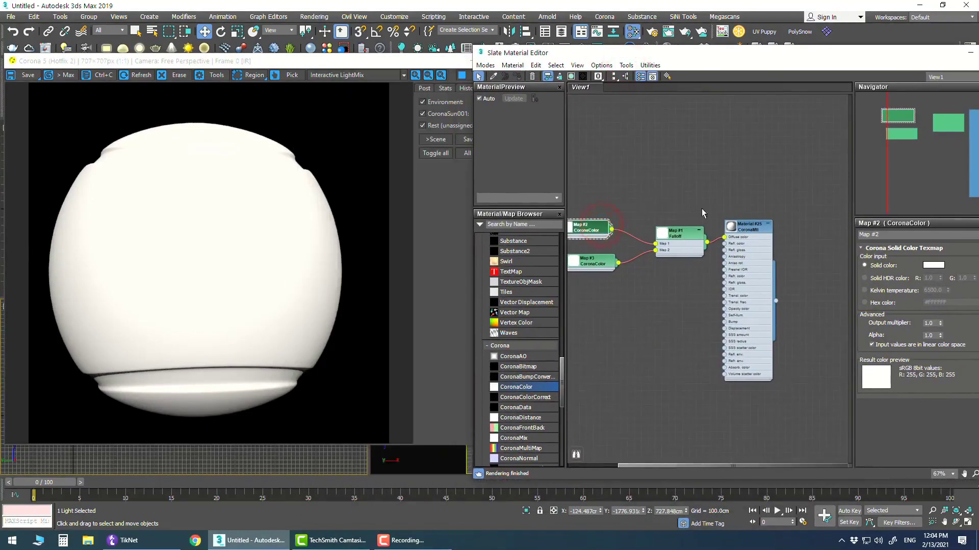
middle_drag(689, 196, 723, 148)
scroll(671, 260, down, 2)
drag(641, 221, 636, 220)
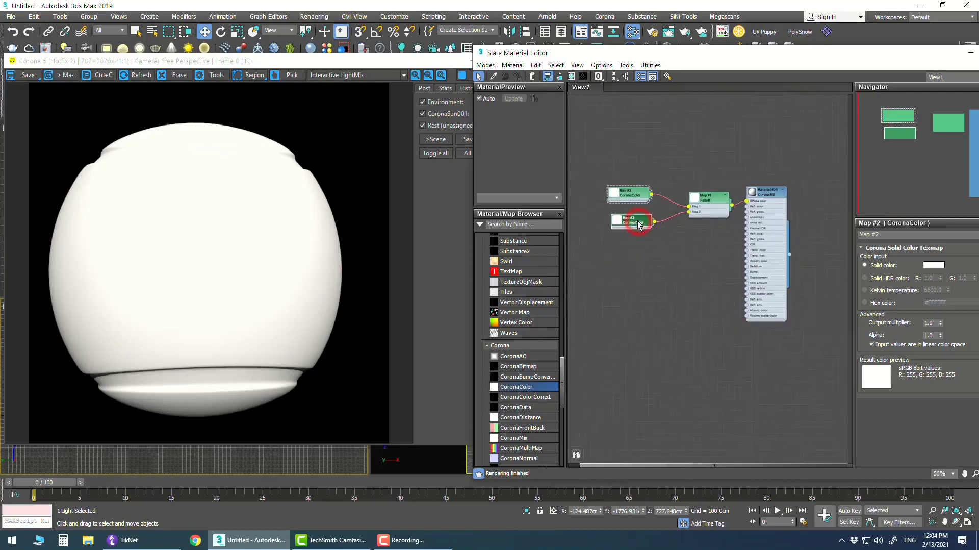
scroll(742, 212, down, 1)
scroll(740, 209, down, 1)
drag(781, 156, 600, 312)
shift+drag(728, 193, 728, 328)
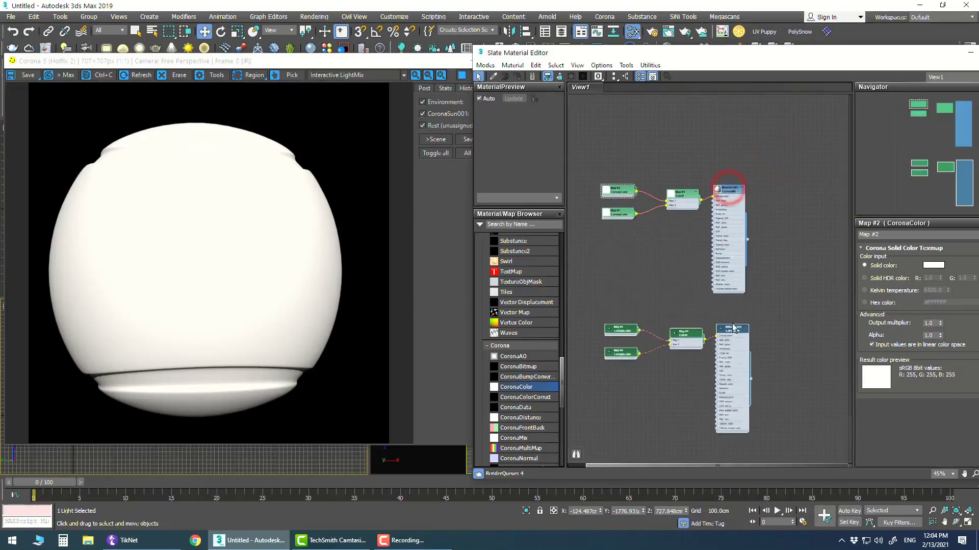
Make Map #2's CoronaColor a deep yellow (255, 231, 46)
click(619, 193)
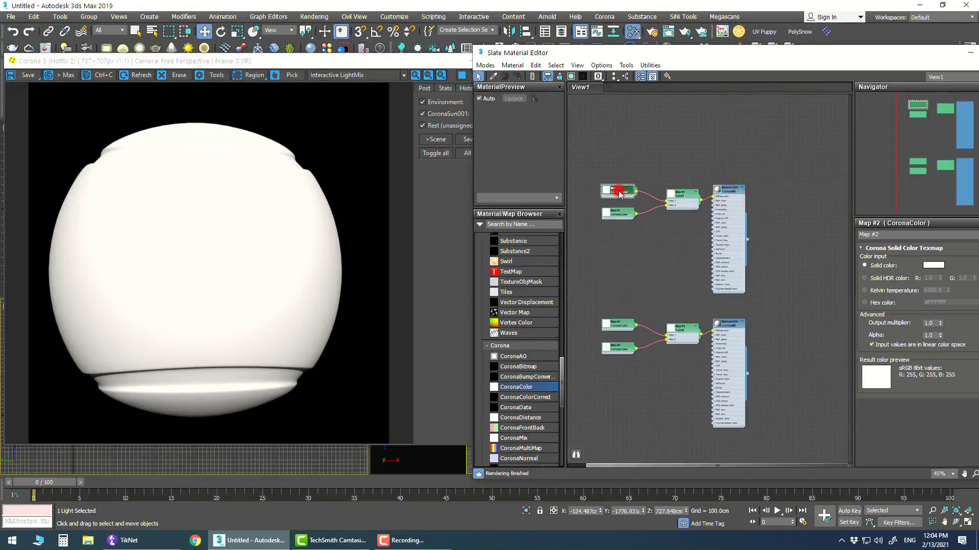
click(929, 265)
mouse_move(345, 87)
mouse_down()
mouse_move(327, 88)
mouse_move(335, 87)
mouse_up()
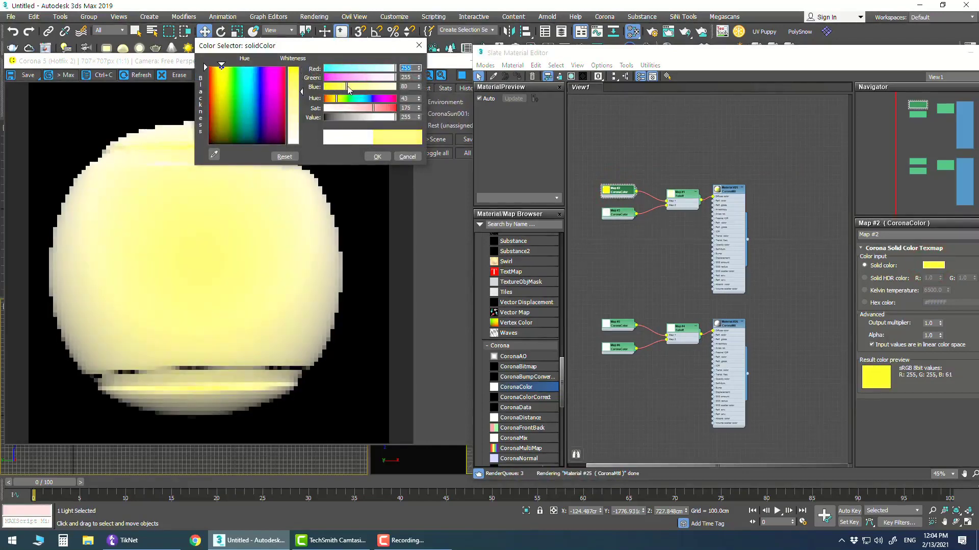
drag(383, 107, 396, 109)
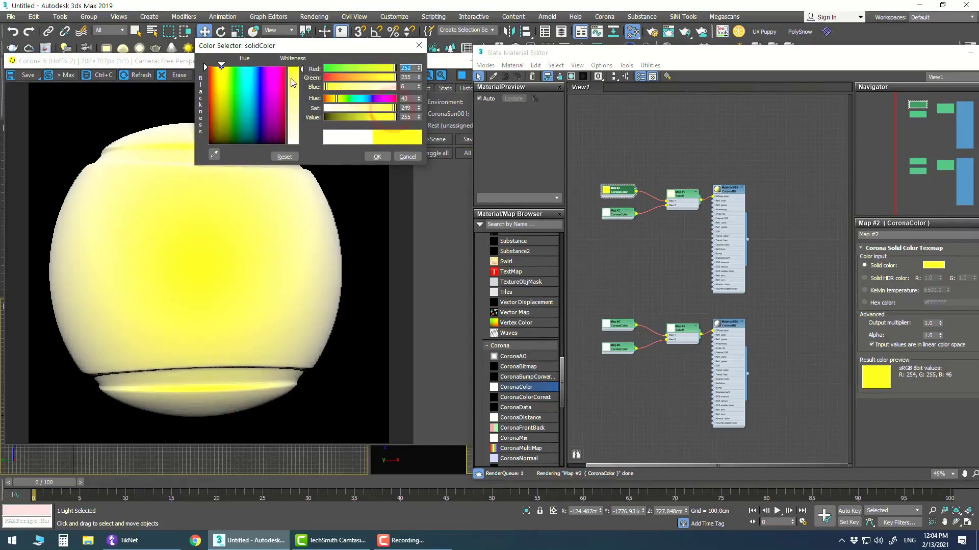
drag(227, 78, 221, 66)
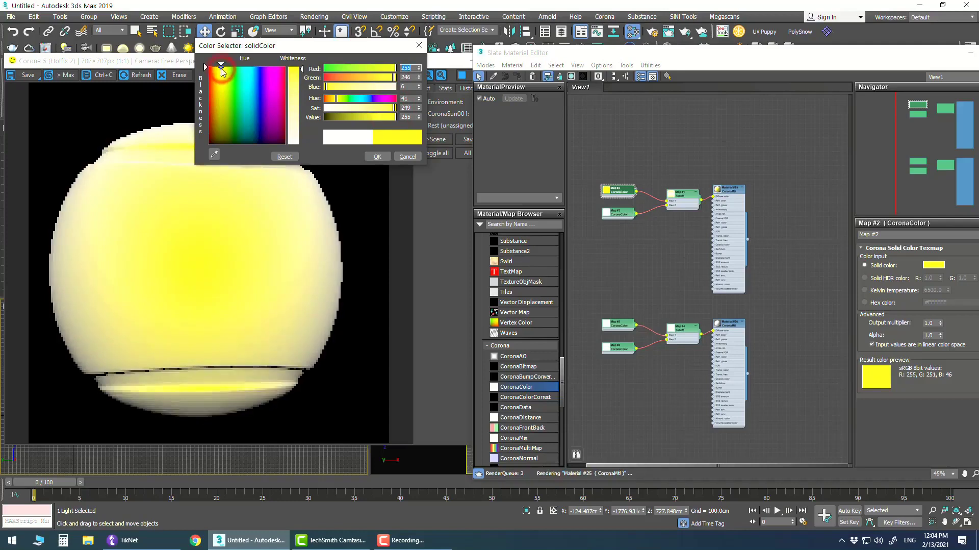
click(378, 156)
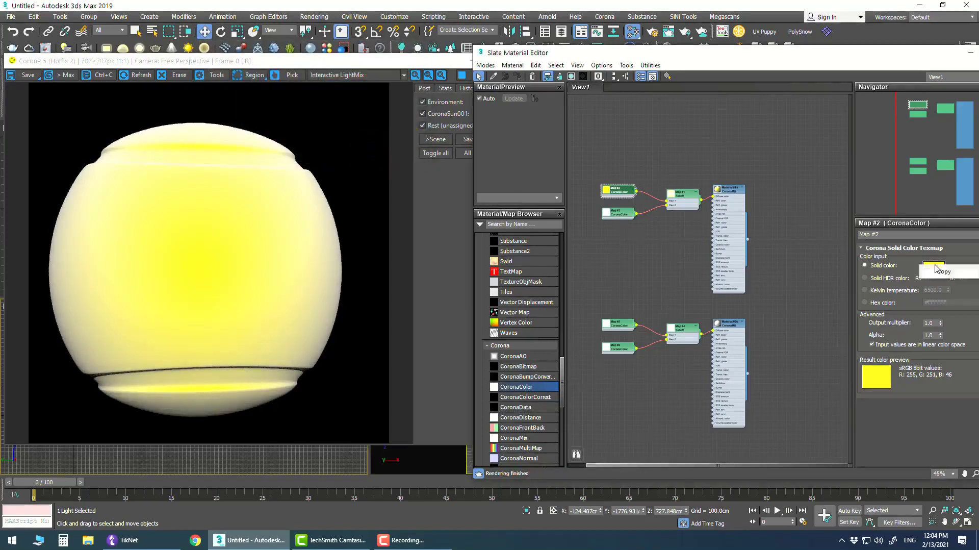
double_click(614, 214)
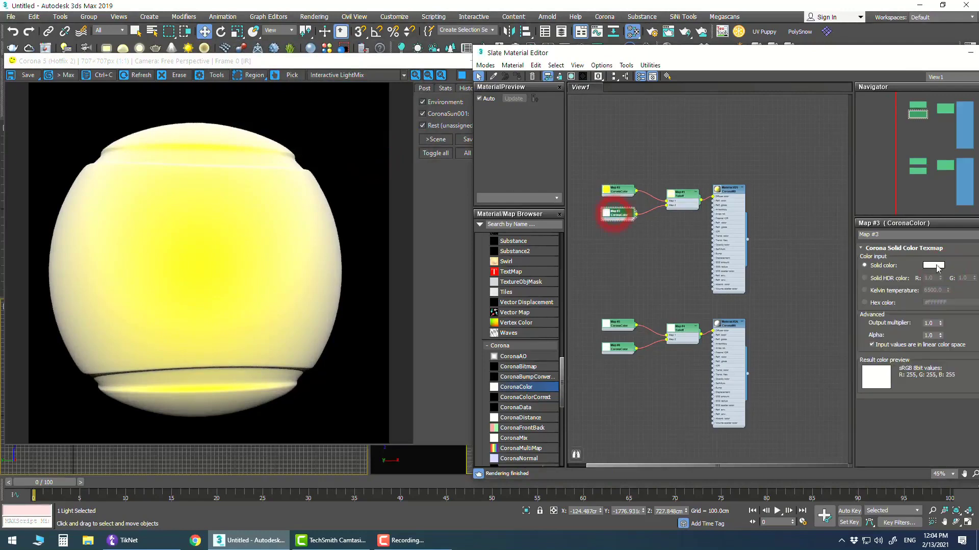
Copy Map #2's yellow onto Map #3 and adjust its green and saturation
drag(606, 190, 934, 265)
click(954, 284)
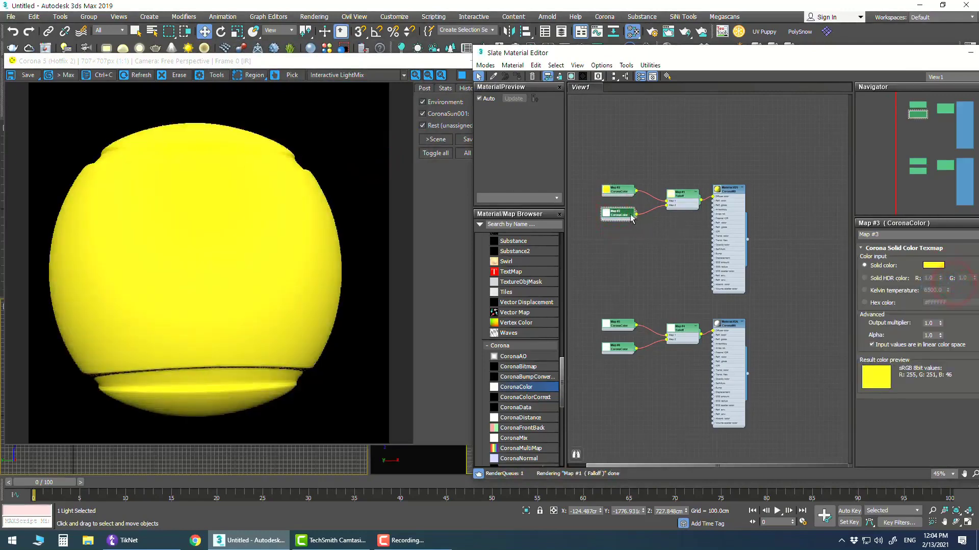
click(932, 265)
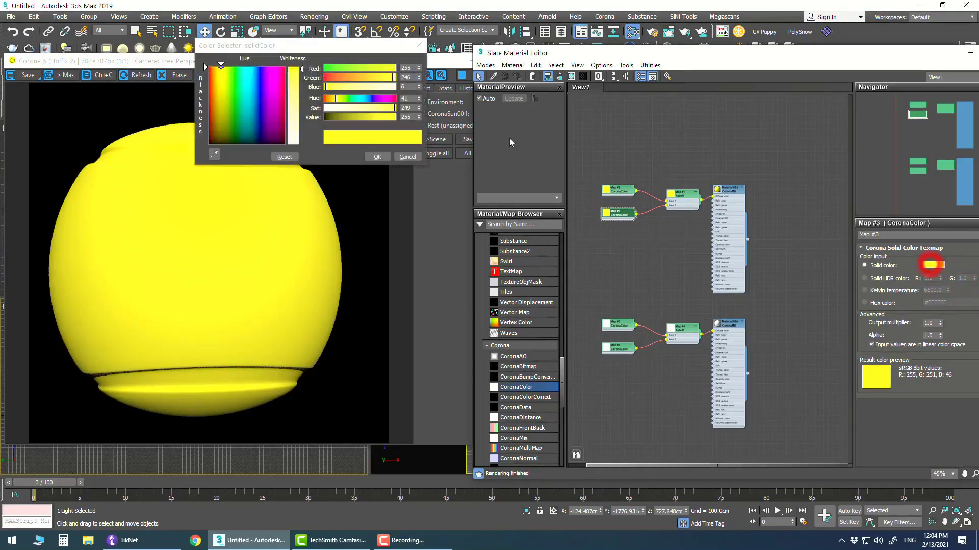
drag(393, 77, 374, 77)
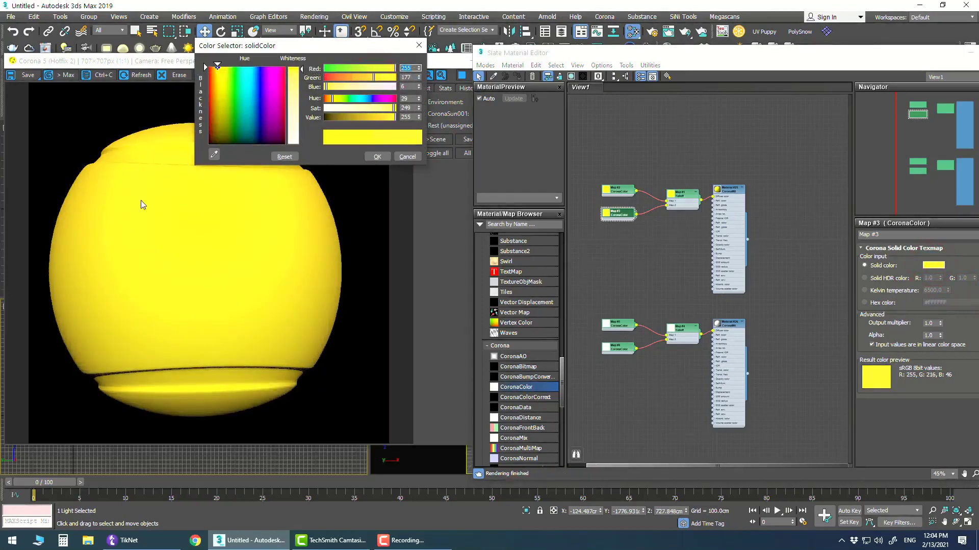
drag(388, 108, 390, 108)
drag(371, 78, 378, 77)
click(419, 45)
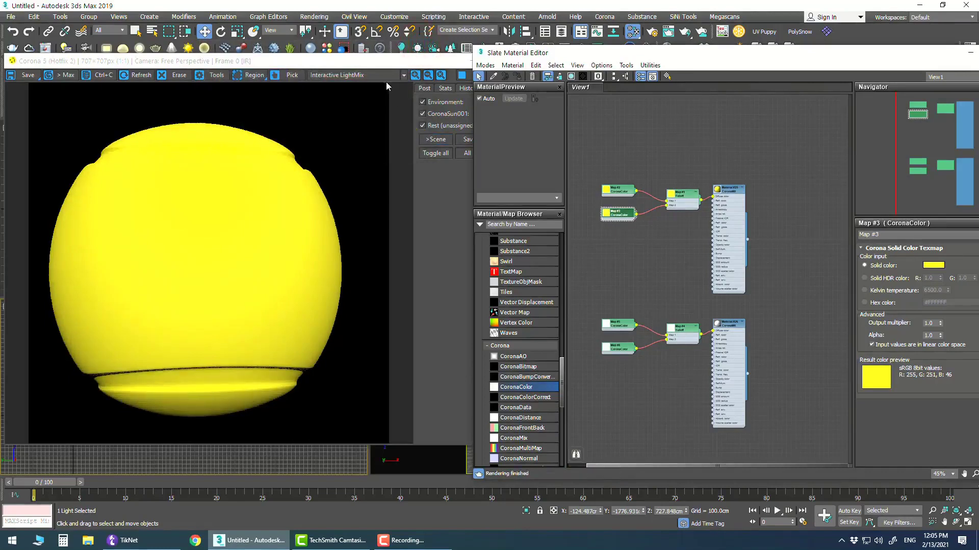
Warm Map #3's yellow to 255, 222, 46 and move the editor windows off the viewports
click(934, 265)
drag(378, 81, 382, 77)
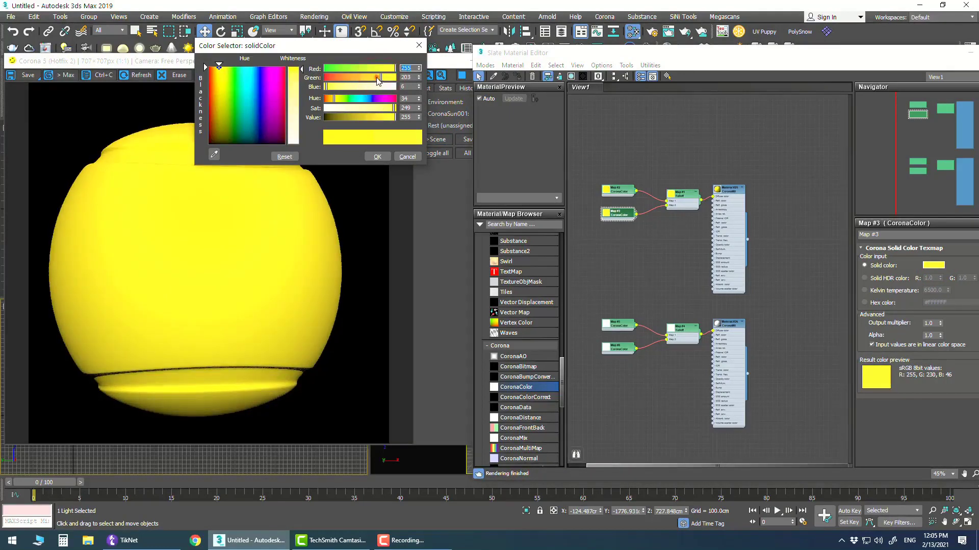
drag(378, 78, 376, 77)
click(378, 156)
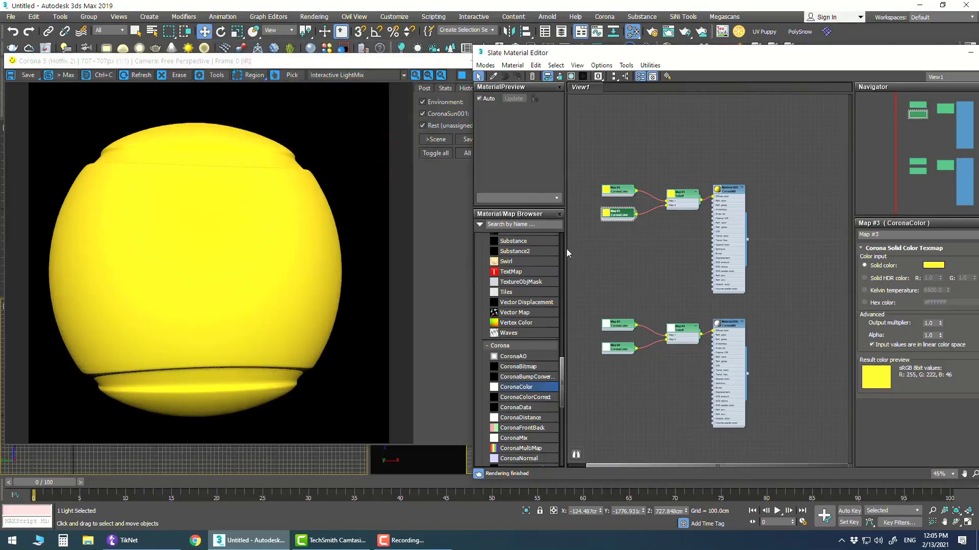
drag(576, 53, 654, 60)
drag(433, 65, 286, 78)
click(530, 358)
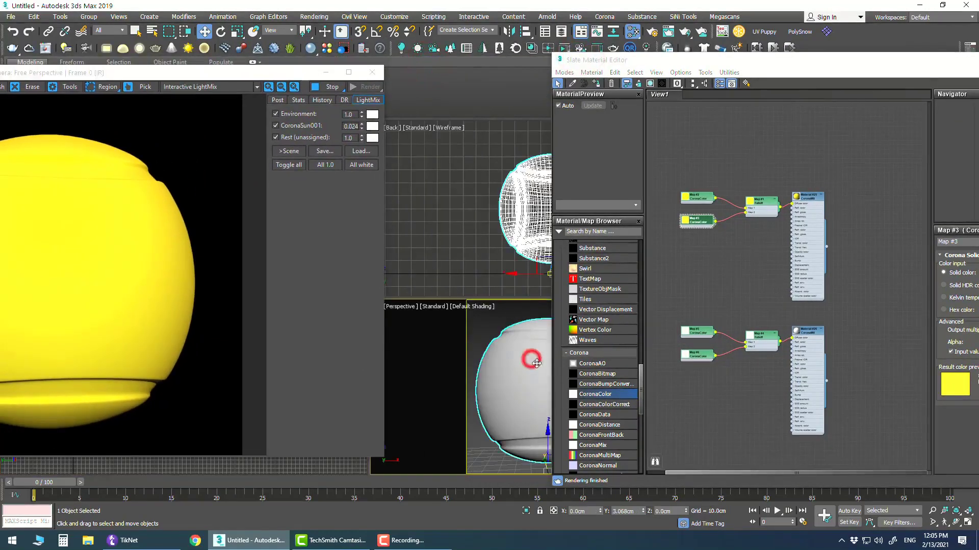
Maximize the Perspective view with edged faces and add an Edit Poly modifier to the ball
key(alt+w)
key(F4)
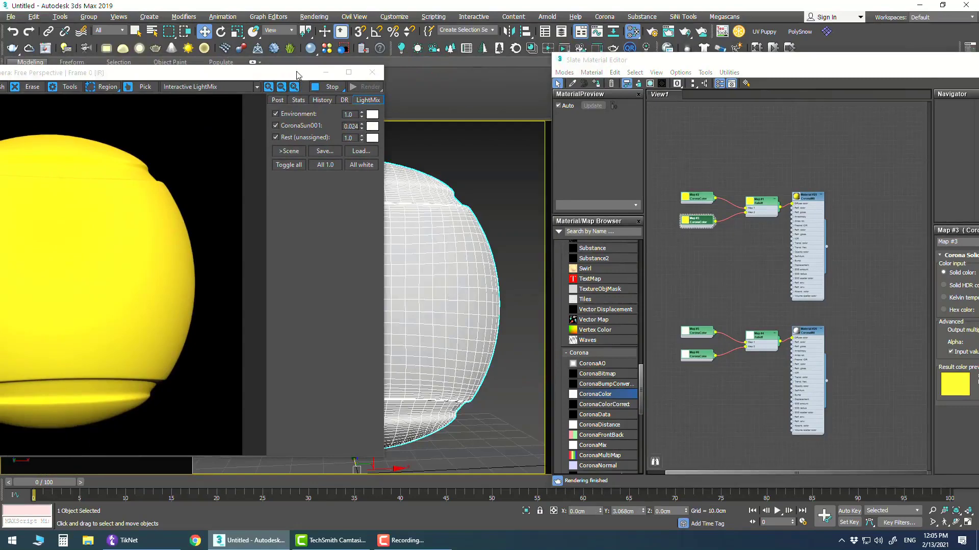
click(372, 72)
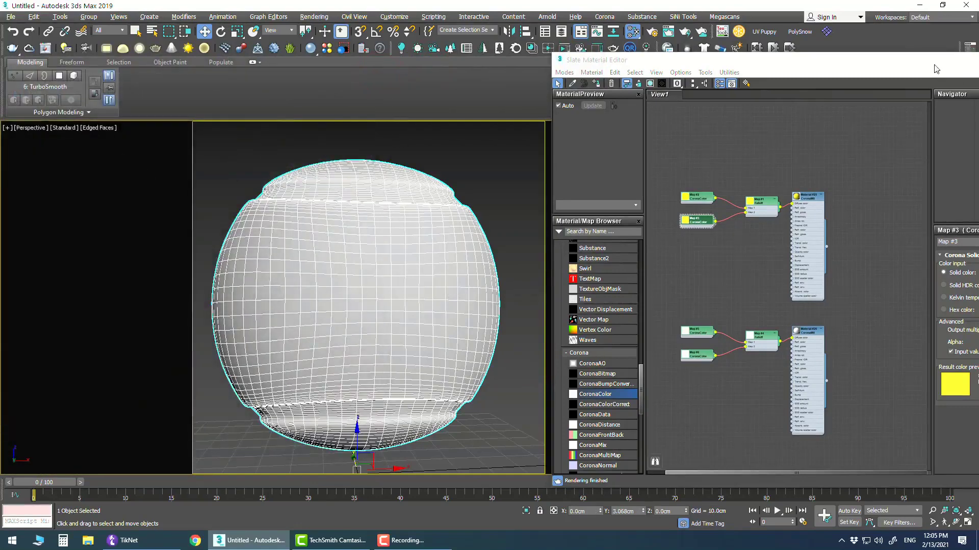
double_click(934, 65)
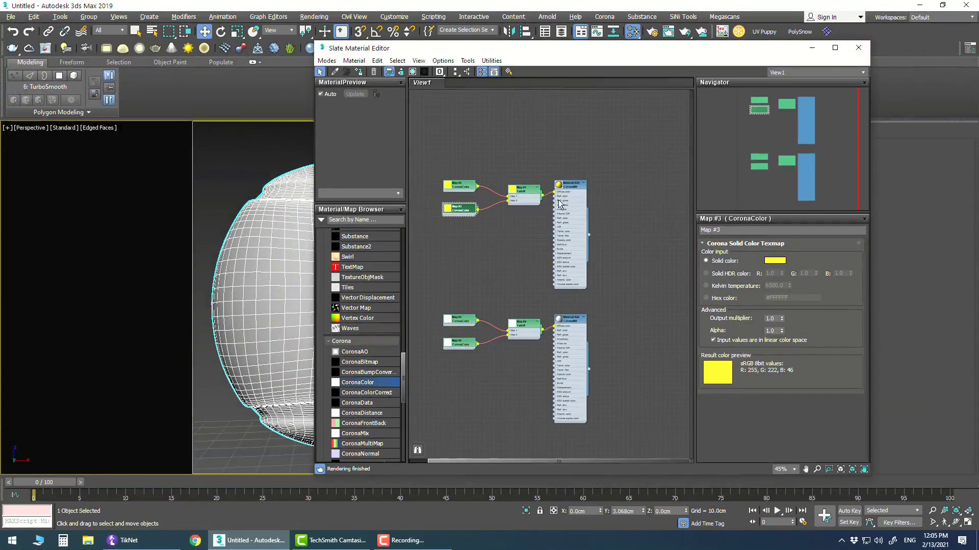
click(814, 51)
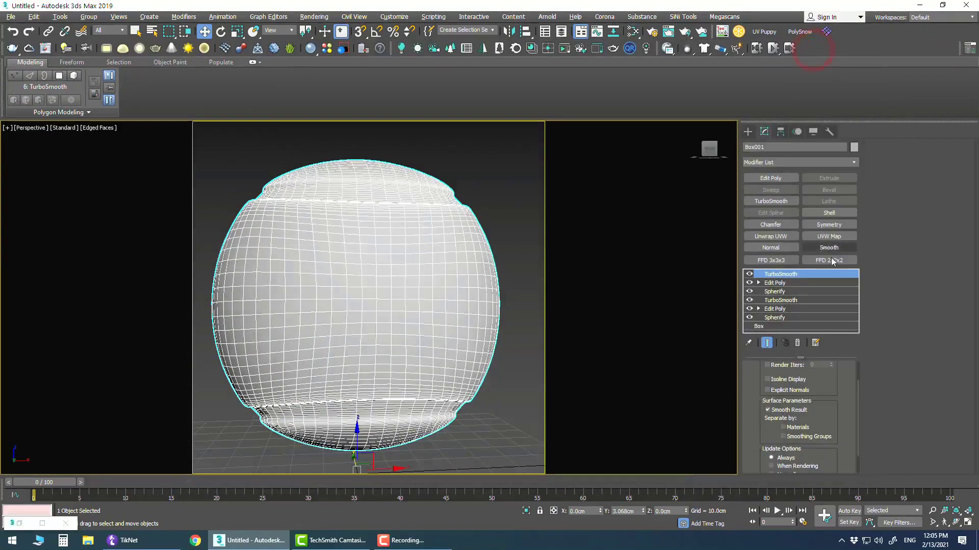
click(771, 178)
In Edge mode, select the seam edge loop around the ball
click(759, 273)
click(784, 300)
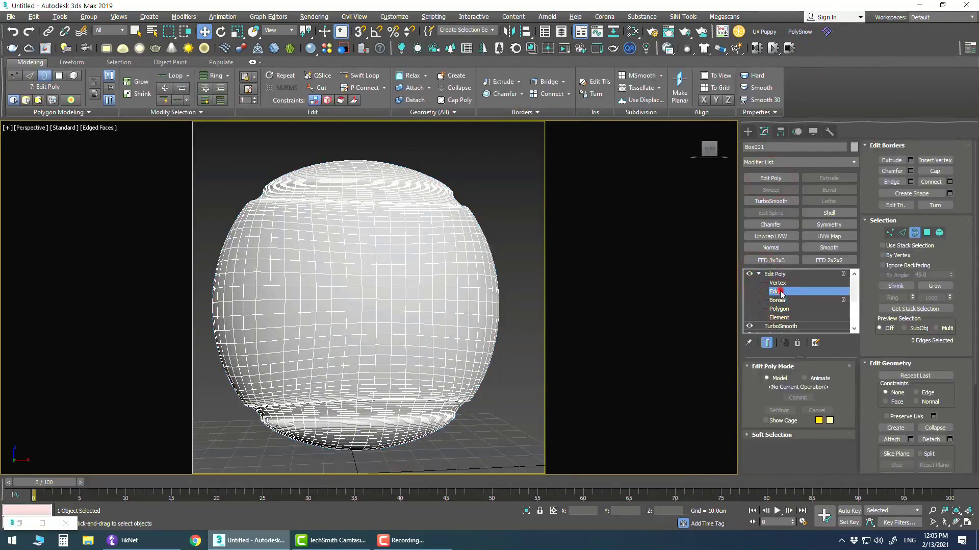
click(781, 292)
alt+middle_drag(383, 208, 376, 246)
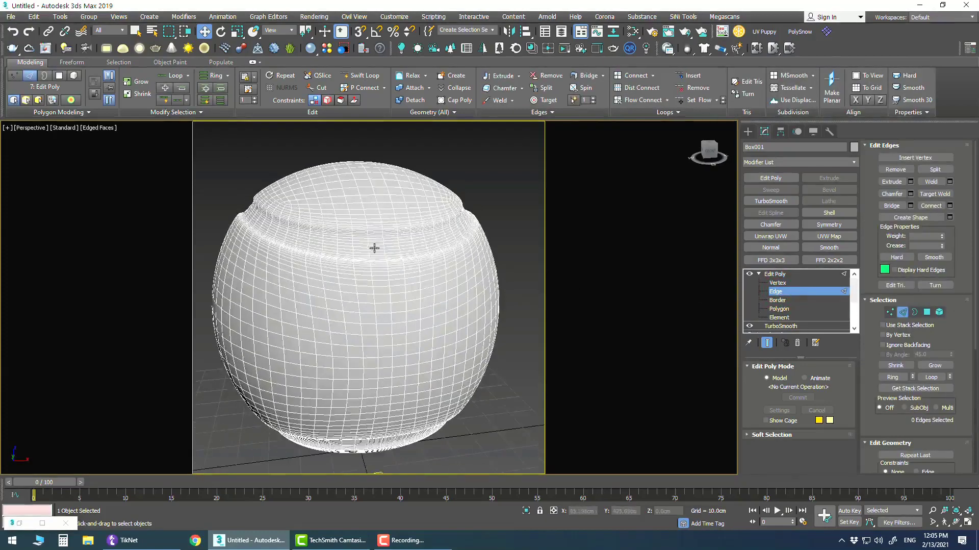
scroll(376, 246, up, 5)
double_click(382, 235)
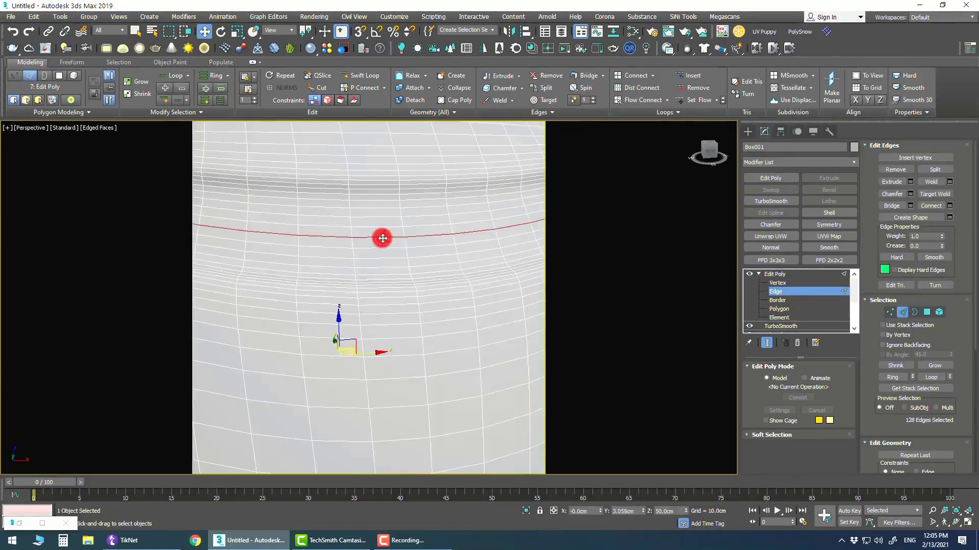
scroll(382, 235, down, 5)
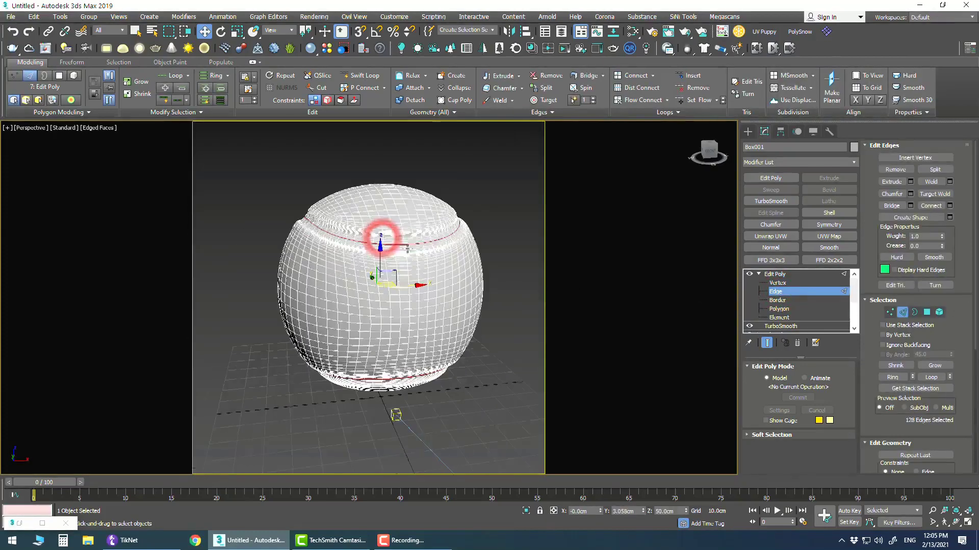
Convert the seam loop to a polygon selection and grow it twice into 1024-polygon bands
ctrl+click(927, 312)
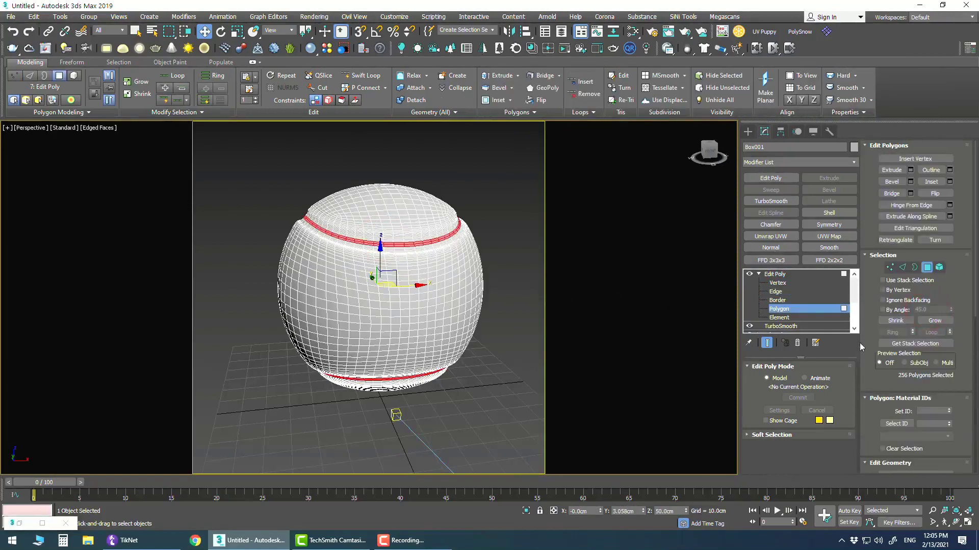
click(945, 321)
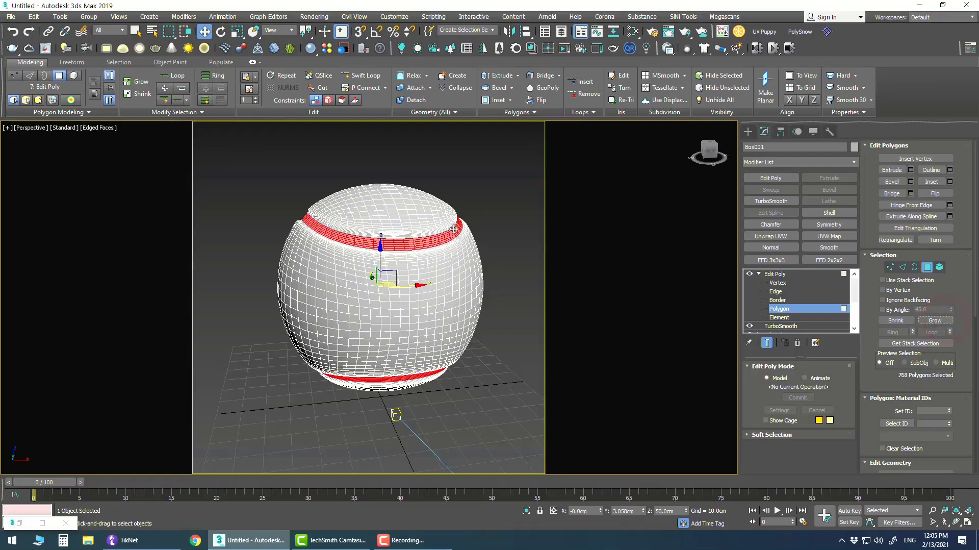
scroll(446, 232, up, 8)
scroll(452, 235, down, 2)
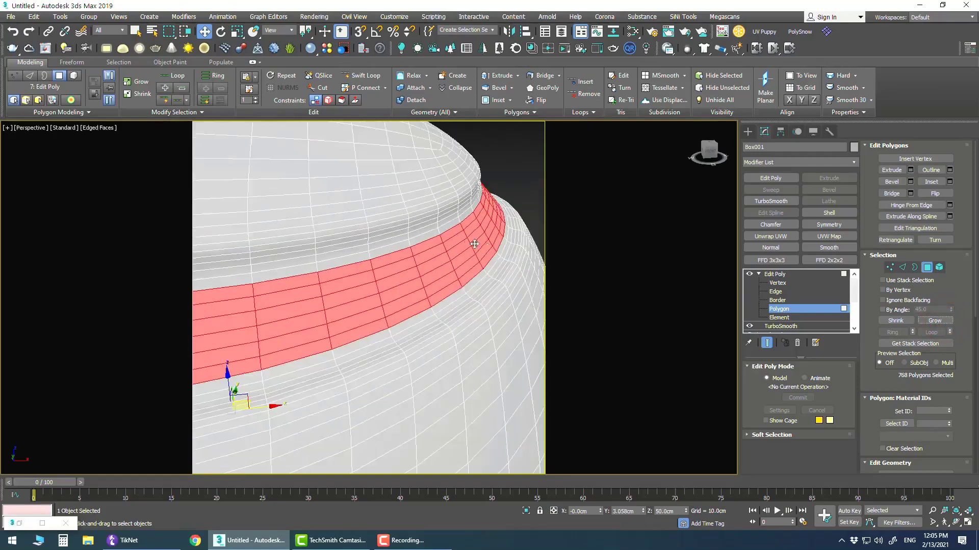
click(938, 321)
scroll(509, 242, down, 5)
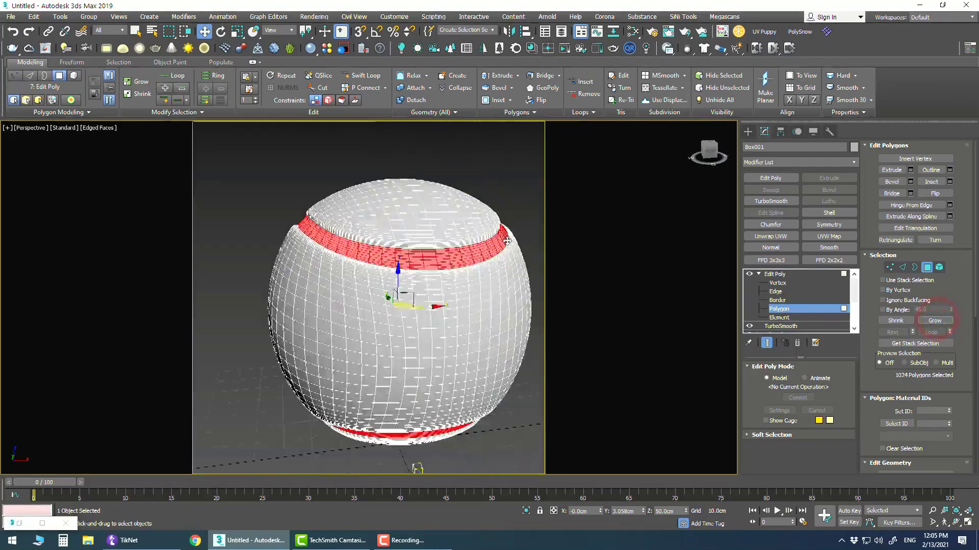
scroll(505, 252, down, 2)
scroll(505, 252, up, 2)
middle_drag(505, 252, 466, 237)
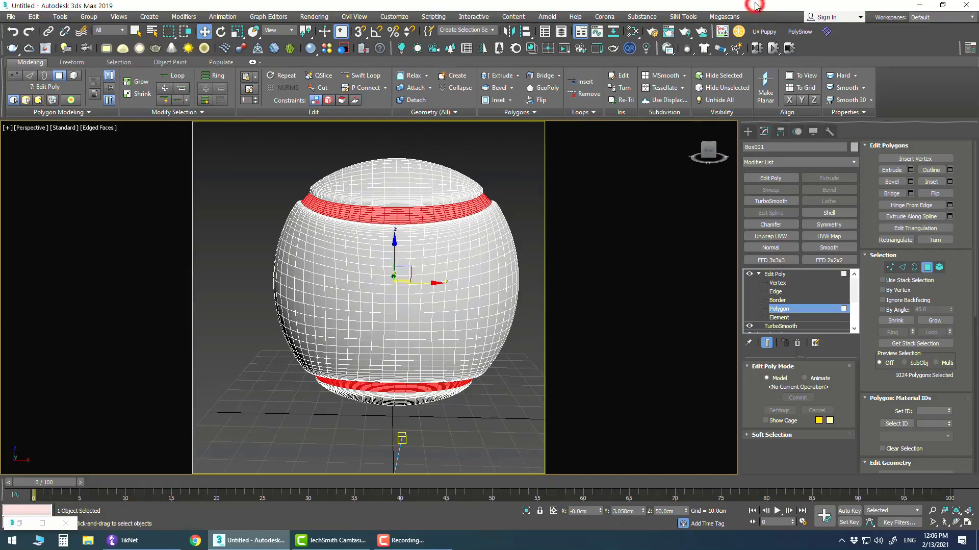
Assign the bottom material node to the ball and check the plain white result in Corona IR
key(m)
drag(589, 44, 744, 17)
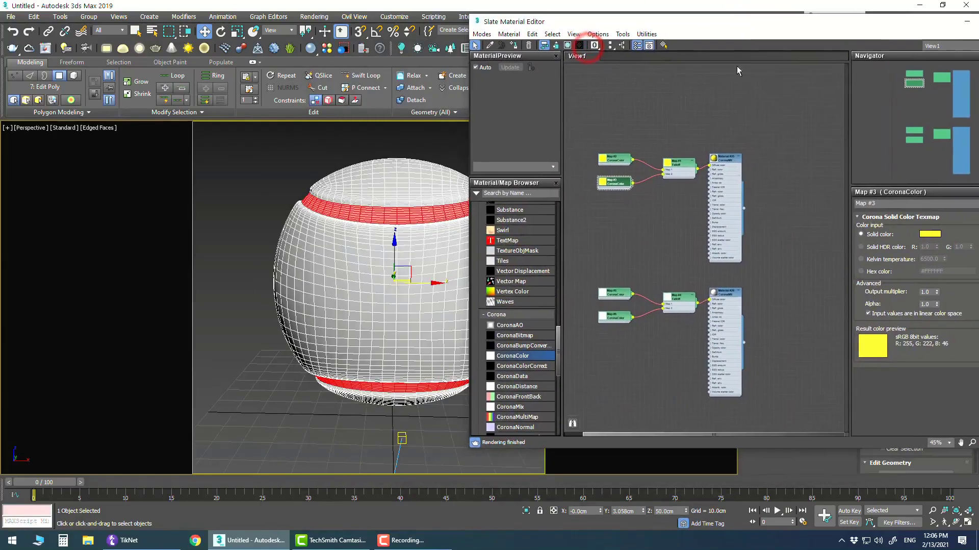
click(725, 290)
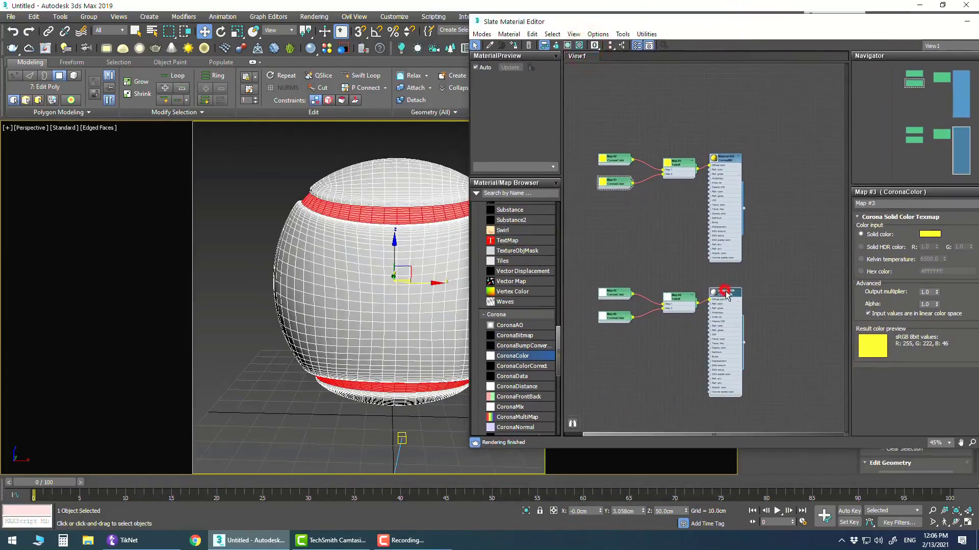
click(513, 35)
drag(714, 21, 733, 69)
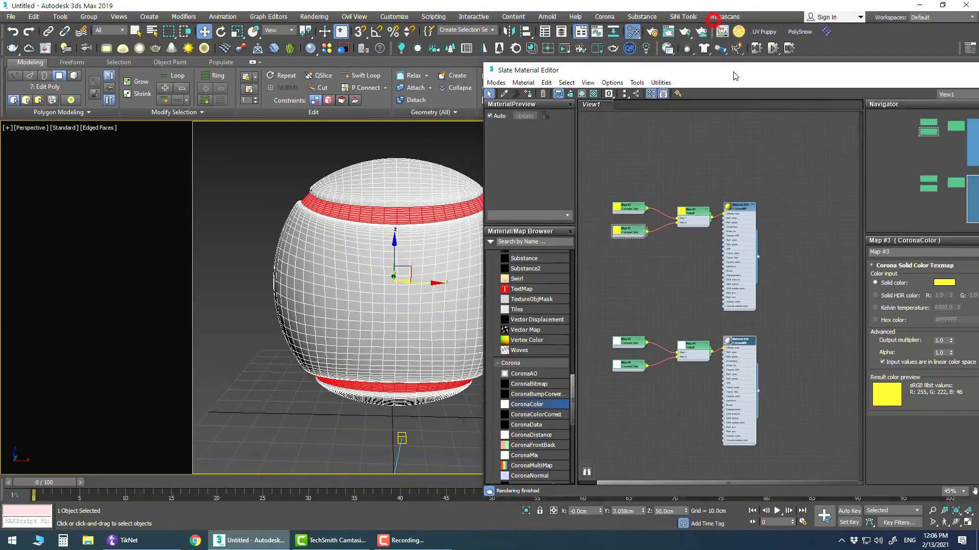
click(566, 49)
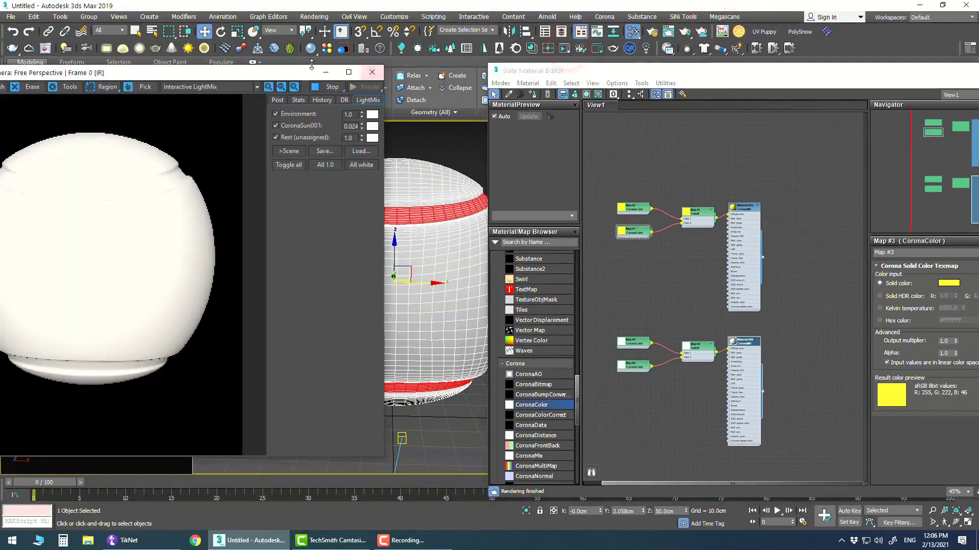
mouse_move(251, 73)
mouse_down()
mouse_move(288, 77)
mouse_move(378, 59)
mouse_up()
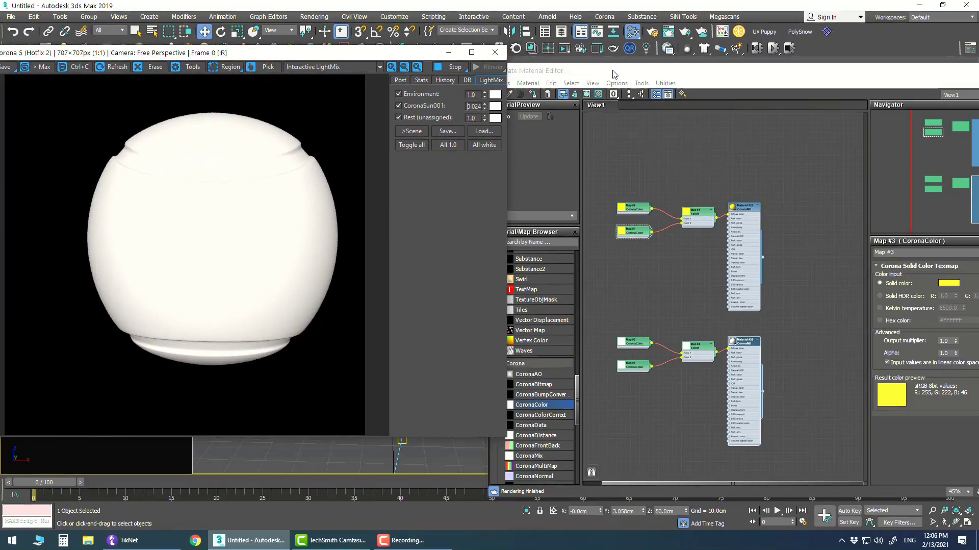
click(495, 52)
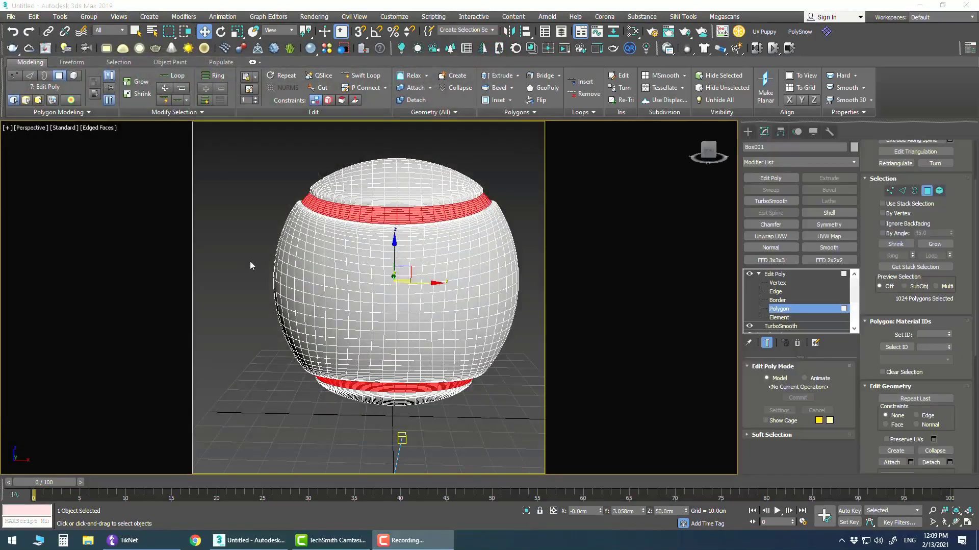
Invert the polygon selection with Ctrl+I so the ball's body is selected instead of the seams
alt+middle_drag(608, 285, 632, 305)
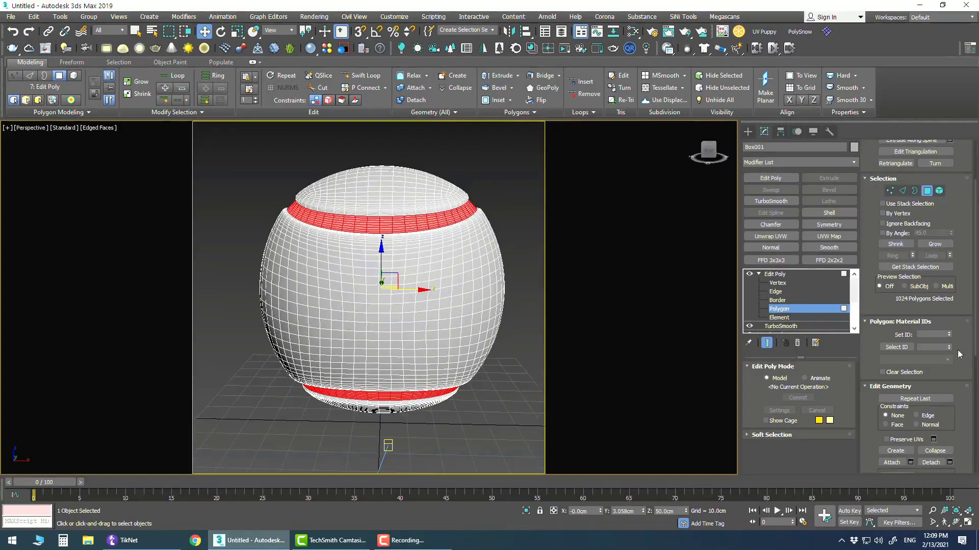
scroll(956, 351, down, 1)
scroll(958, 358, down, 1)
scroll(961, 361, down, 1)
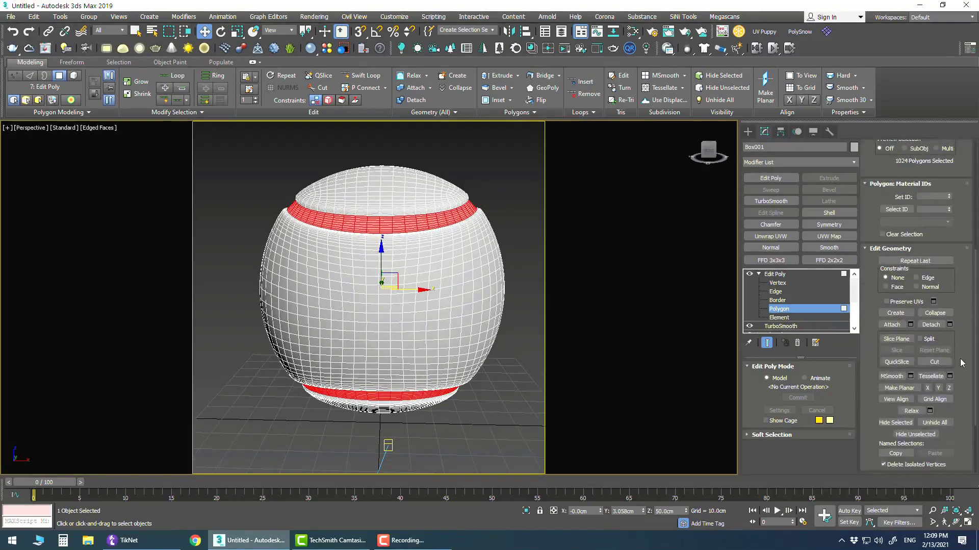
scroll(963, 363, down, 2)
scroll(960, 364, up, 2)
scroll(960, 362, up, 1)
scroll(961, 360, up, 1)
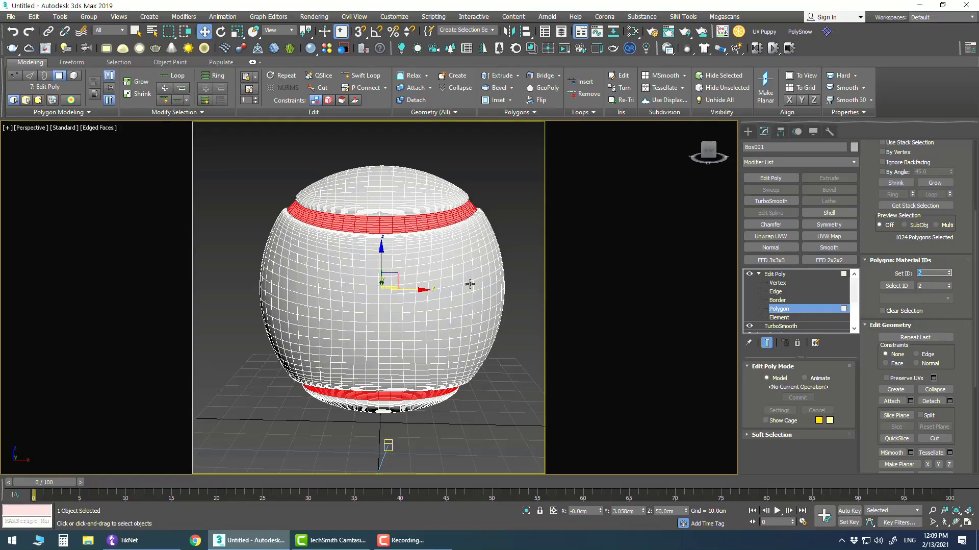
key(ctrl+i)
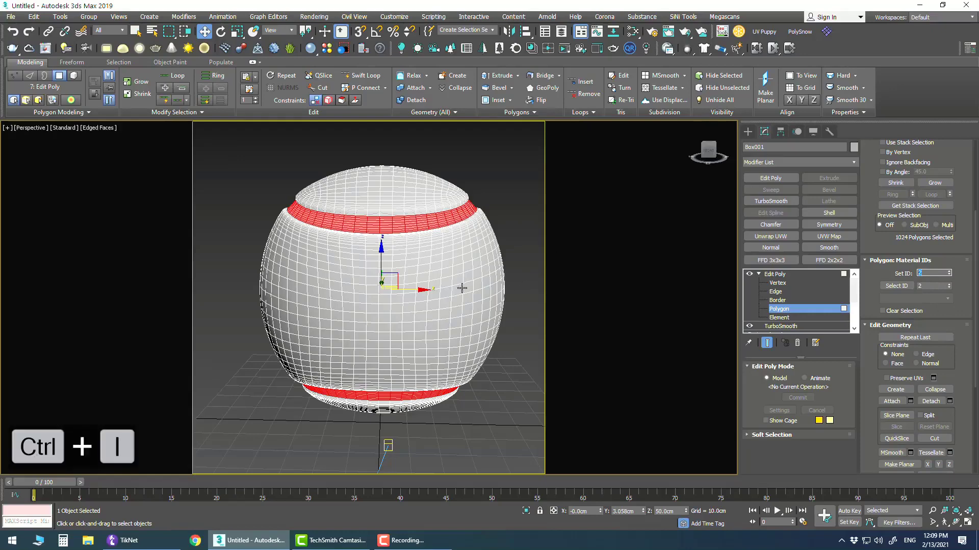
click(441, 286)
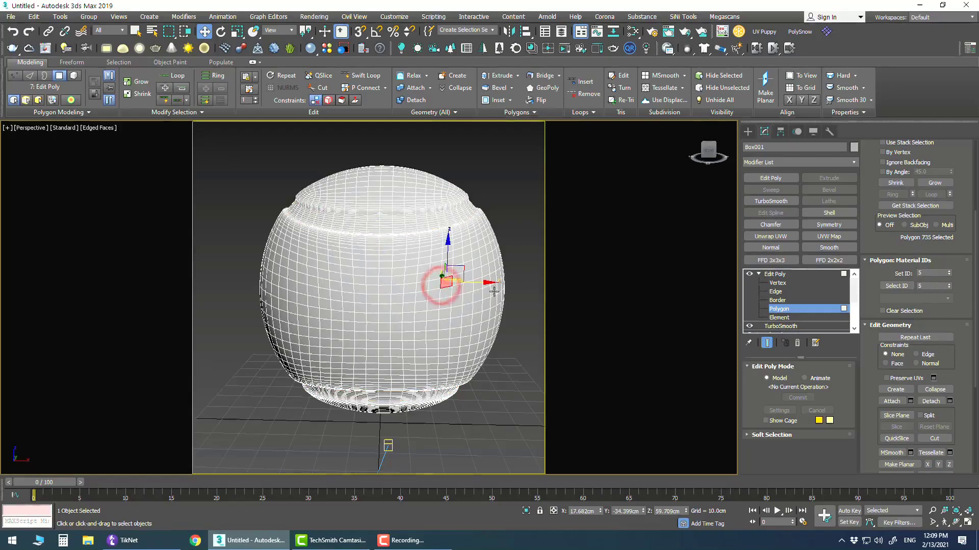
key(ctrl+z)
key(ctrl+i)
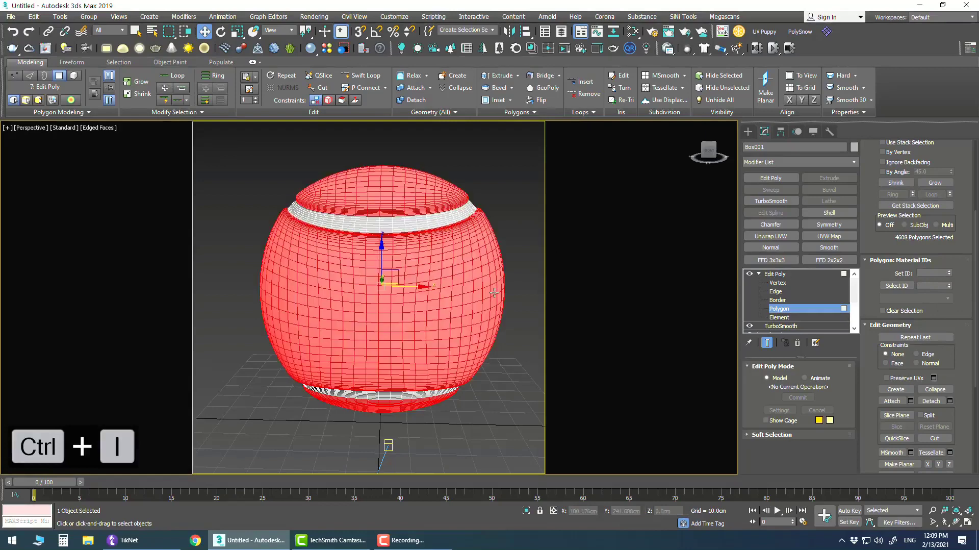
Set the body polygons to material ID 1, verify band and body IDs, then deselect
click(932, 274)
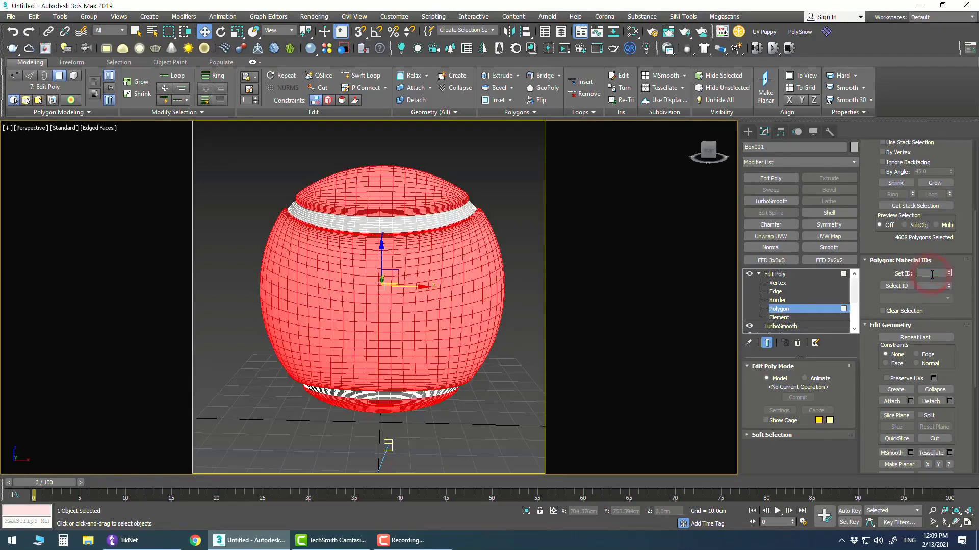
text(1)
key(Return)
click(412, 219)
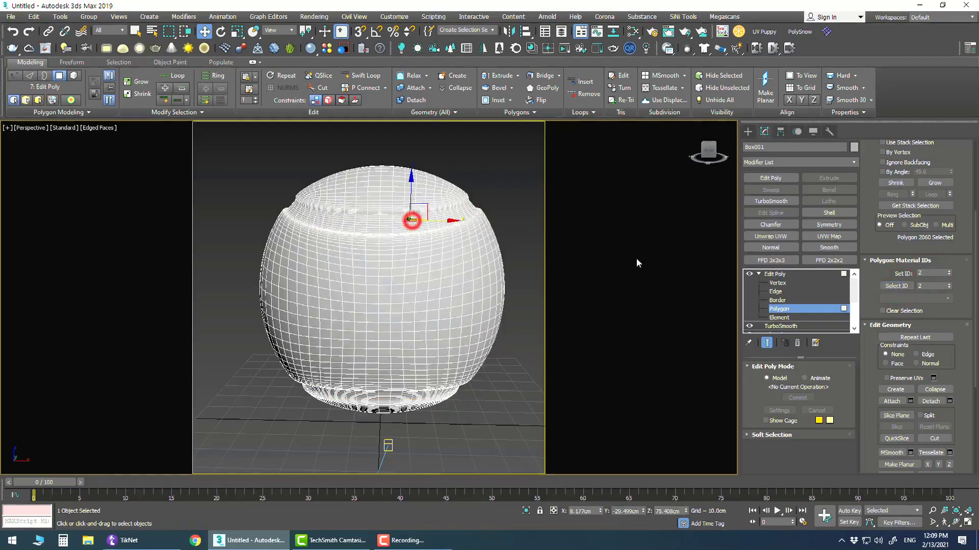
click(415, 245)
click(422, 221)
click(430, 245)
click(612, 266)
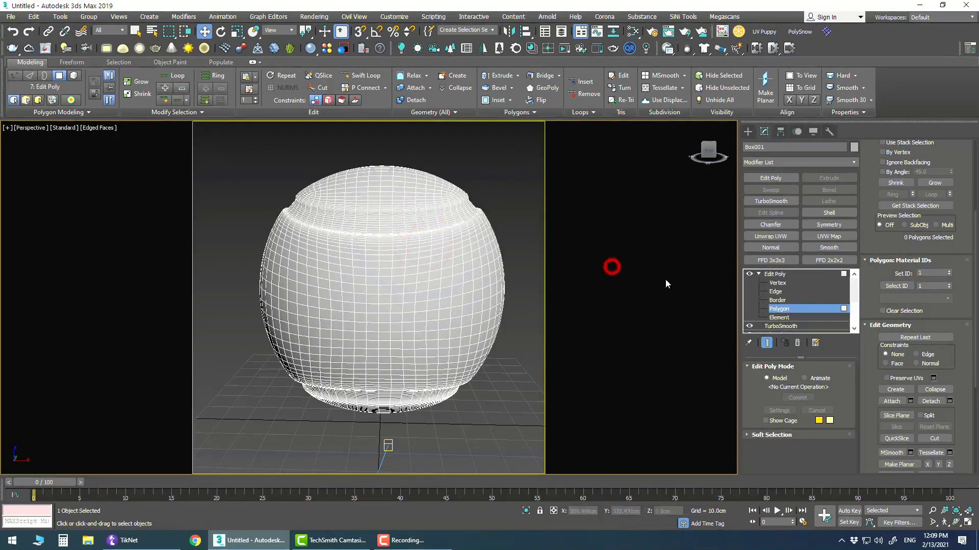
Clear the ball's polygon selection and leave Polygon sub-object mode
key(m)
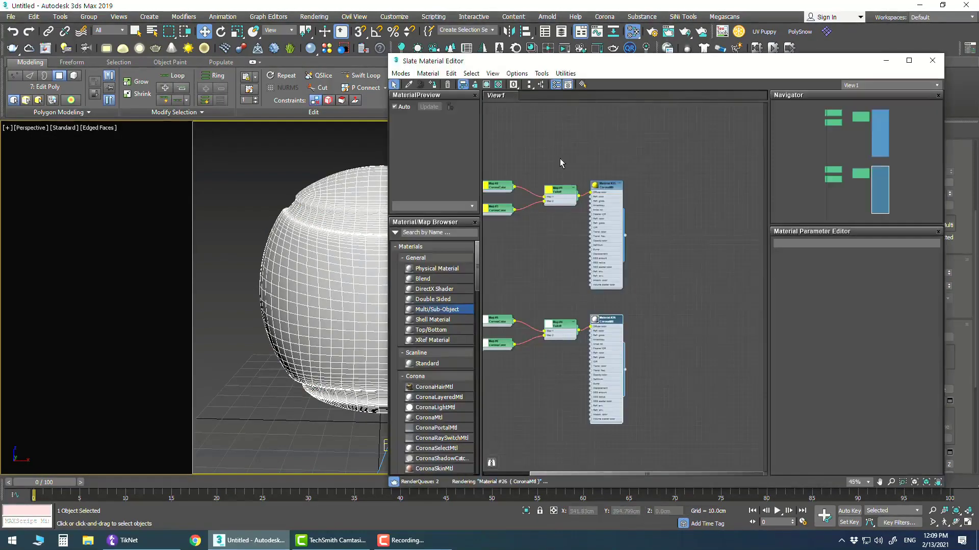
drag(606, 62, 704, 79)
click(426, 251)
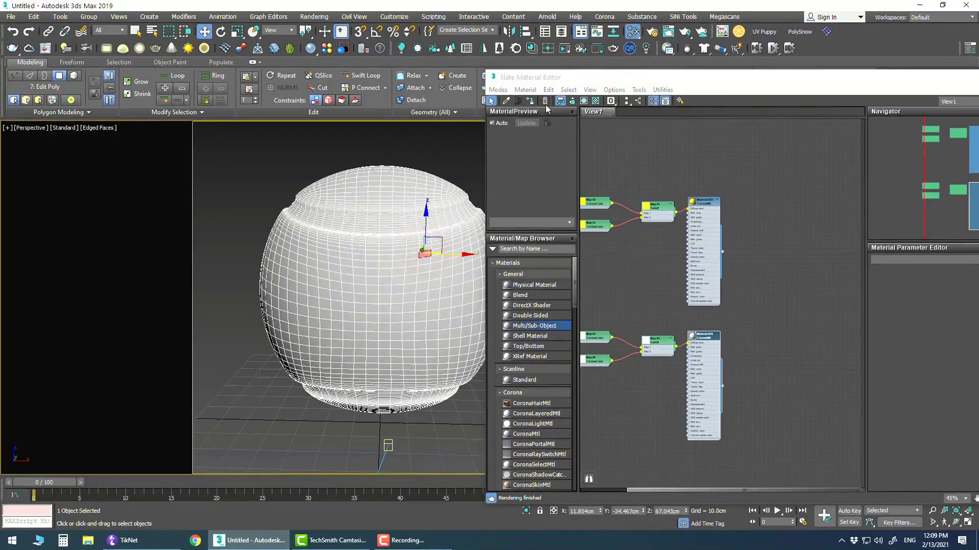
click(469, 143)
drag(637, 77, 602, 298)
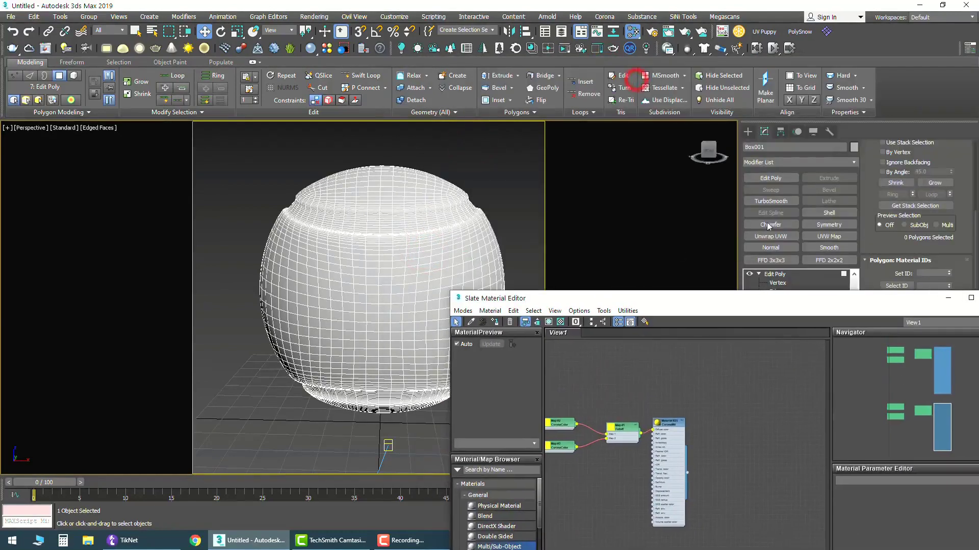
mouse_move(810, 301)
mouse_down()
mouse_move(805, 337)
mouse_move(710, 125)
mouse_move(405, 61)
mouse_up()
click(760, 276)
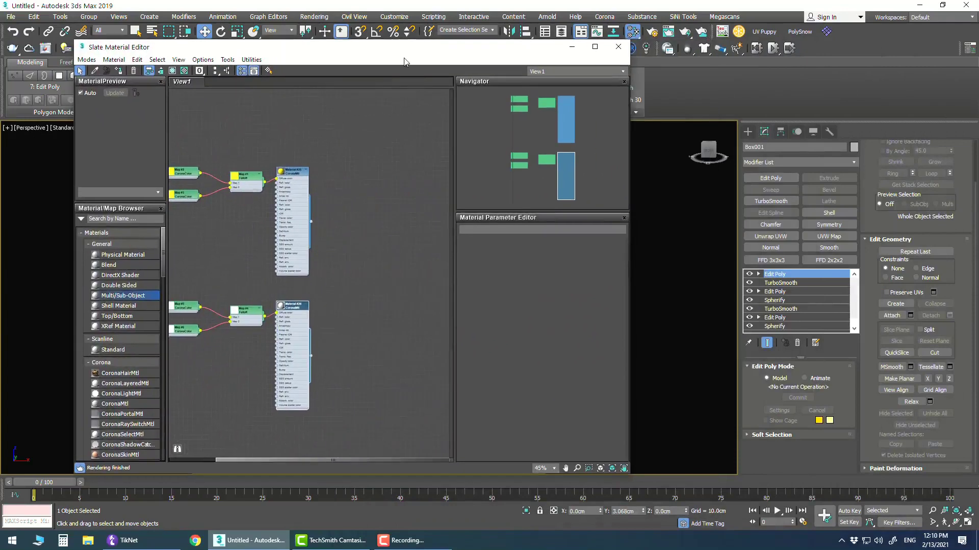
Add a Multi/Sub-Object node and wire the two Corona materials into slots 1 and 2
click(122, 296)
drag(396, 274, 347, 253)
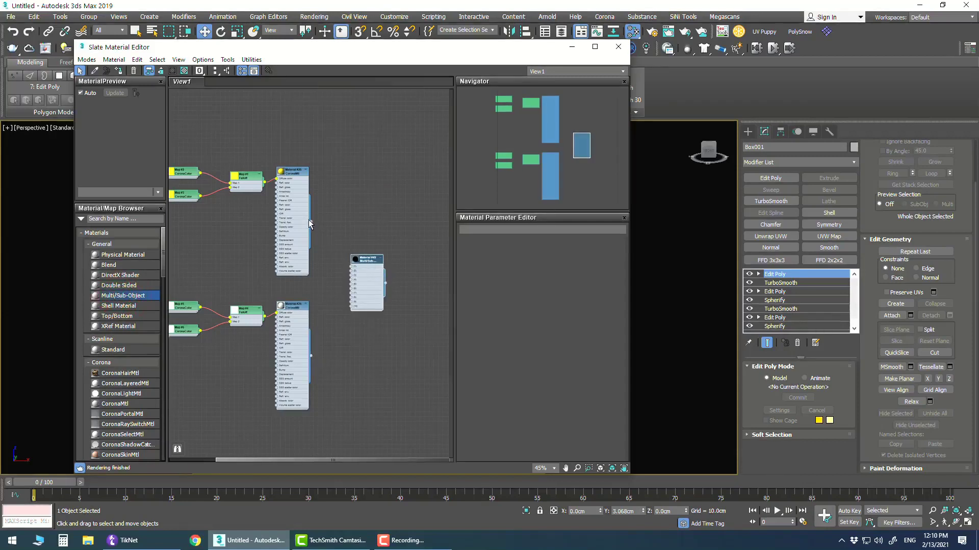
drag(310, 221, 352, 266)
drag(311, 355, 351, 271)
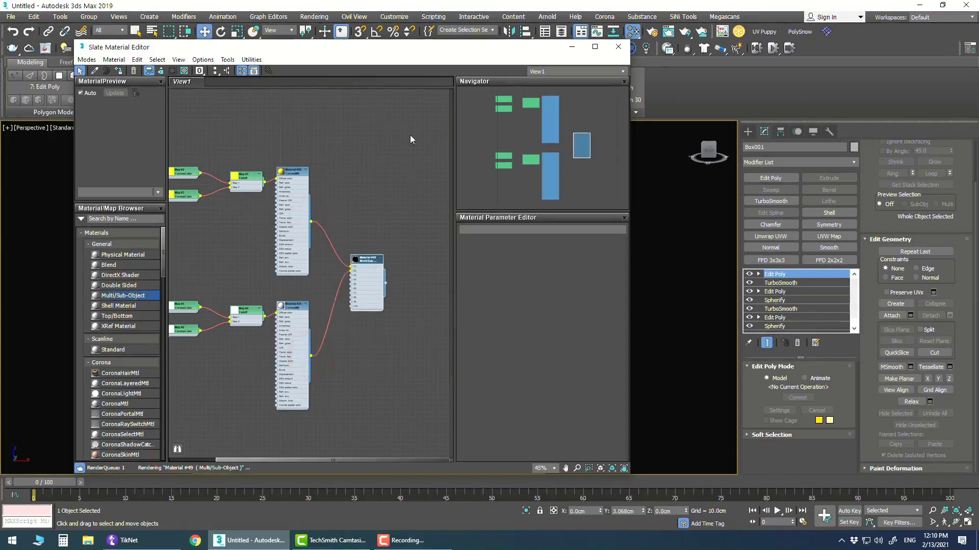
drag(412, 47, 687, 87)
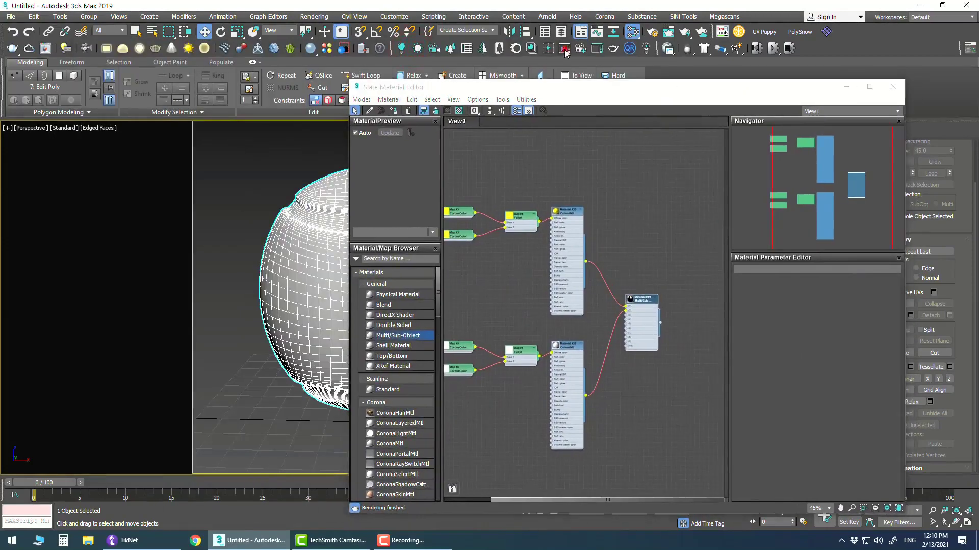
Start the Corona interactive render and assign the Multi/Sub-Object material to the ball
click(564, 49)
drag(534, 264, 326, 91)
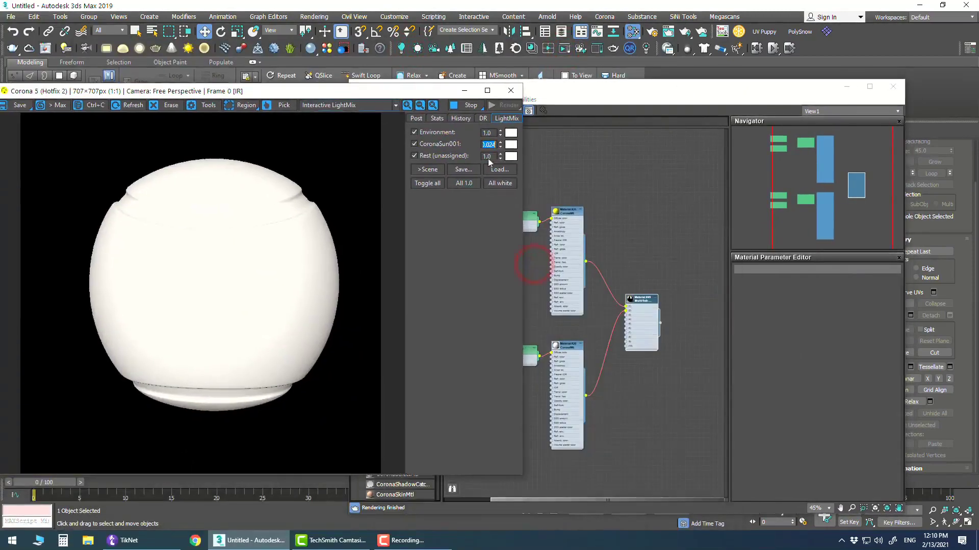
click(642, 307)
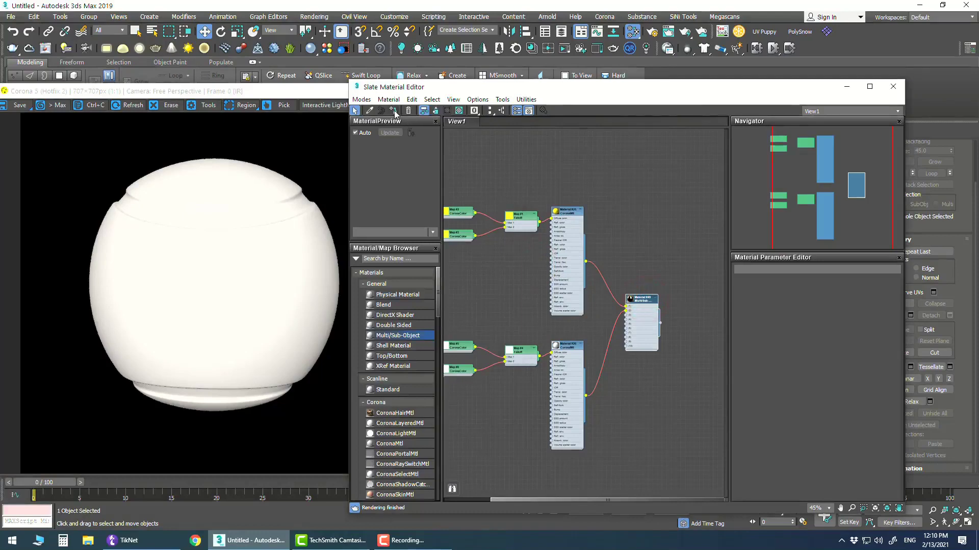
click(394, 111)
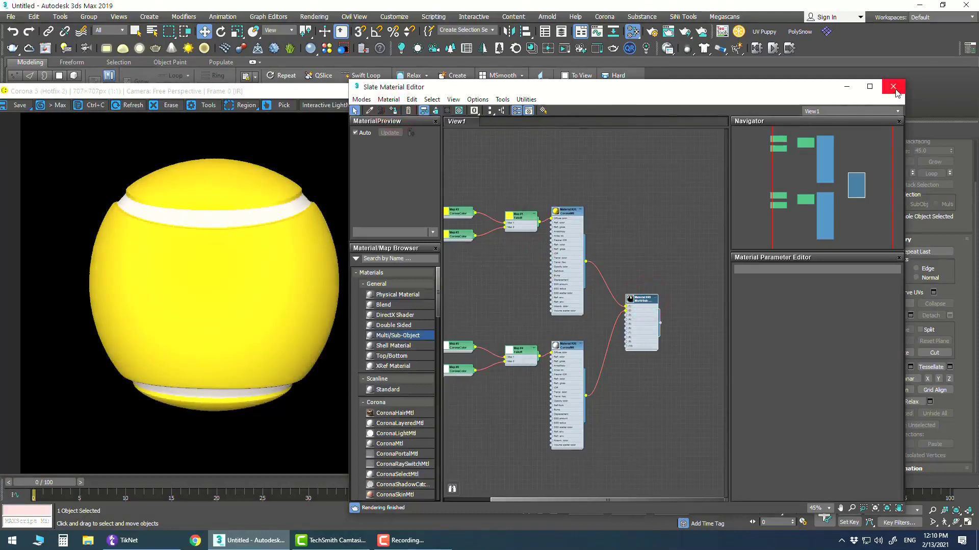
click(893, 87)
Orbit around the ball to inspect the yellow-and-white render, then close the VFB
drag(325, 95, 413, 96)
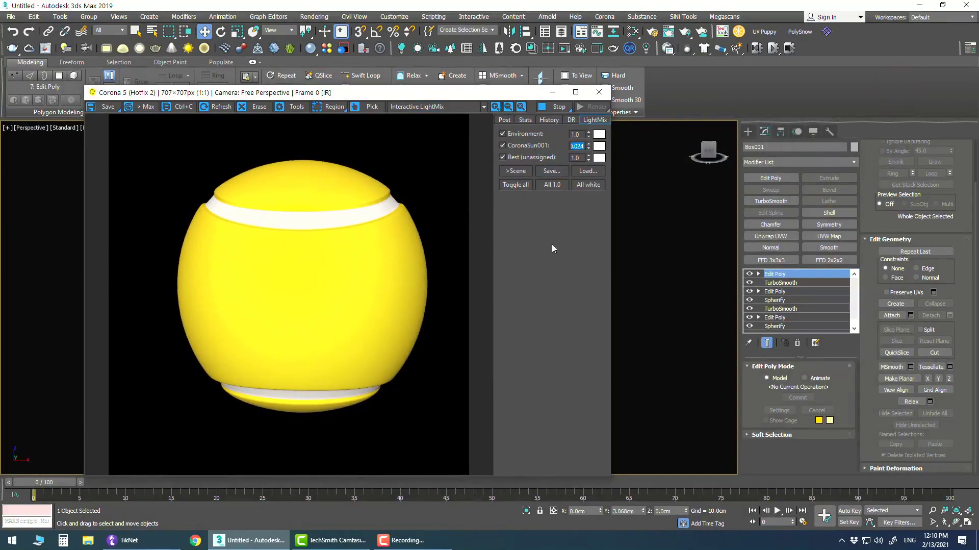
drag(473, 98, 827, 97)
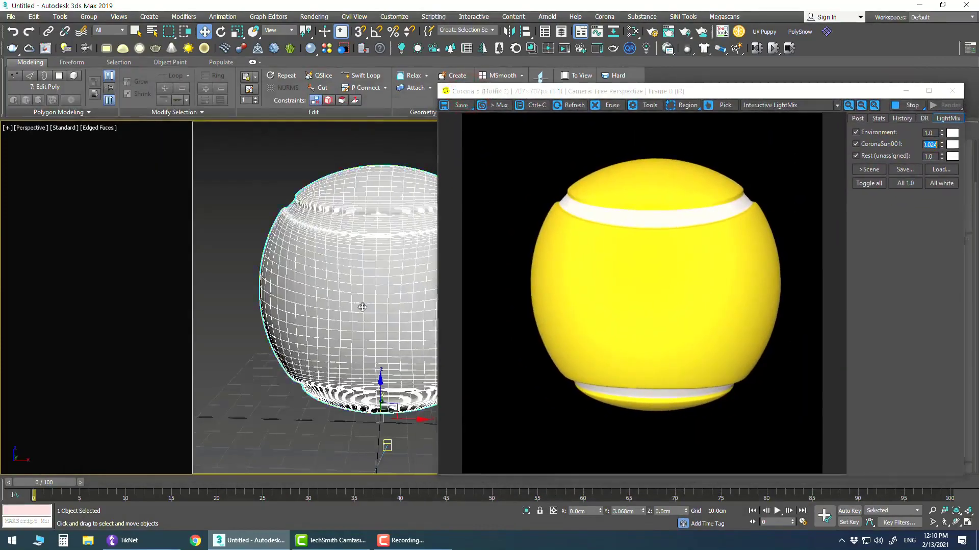
scroll(295, 298, up, 2)
mouse_move(294, 298)
alt+middle_down()
mouse_move(451, 331)
mouse_move(361, 314)
mouse_move(376, 305)
alt+middle_up()
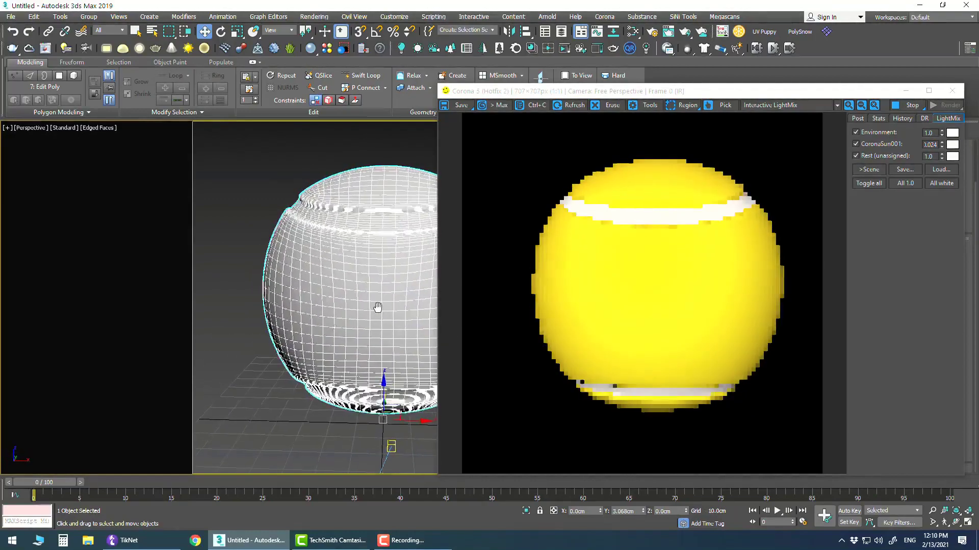
mouse_move(745, 95)
mouse_down()
mouse_move(456, 82)
mouse_move(411, 71)
mouse_up()
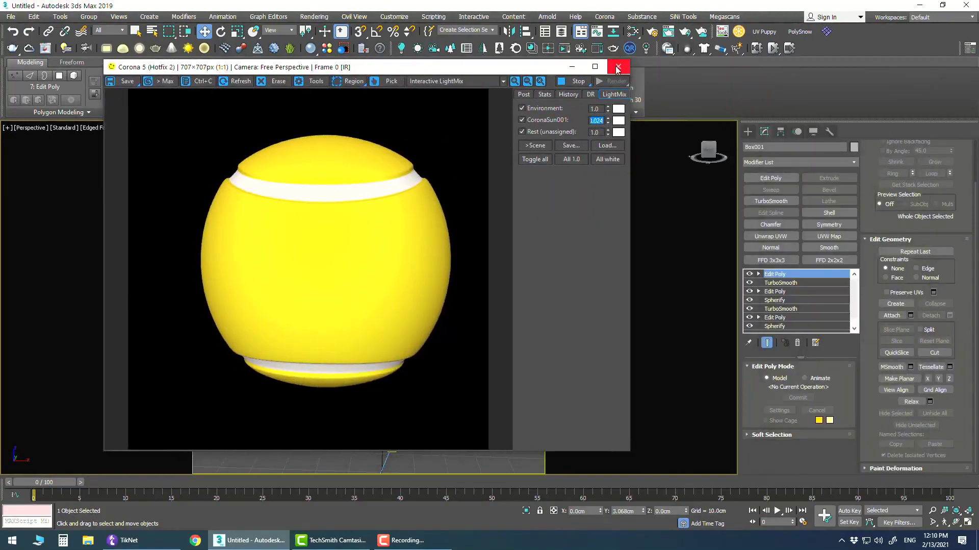
click(617, 69)
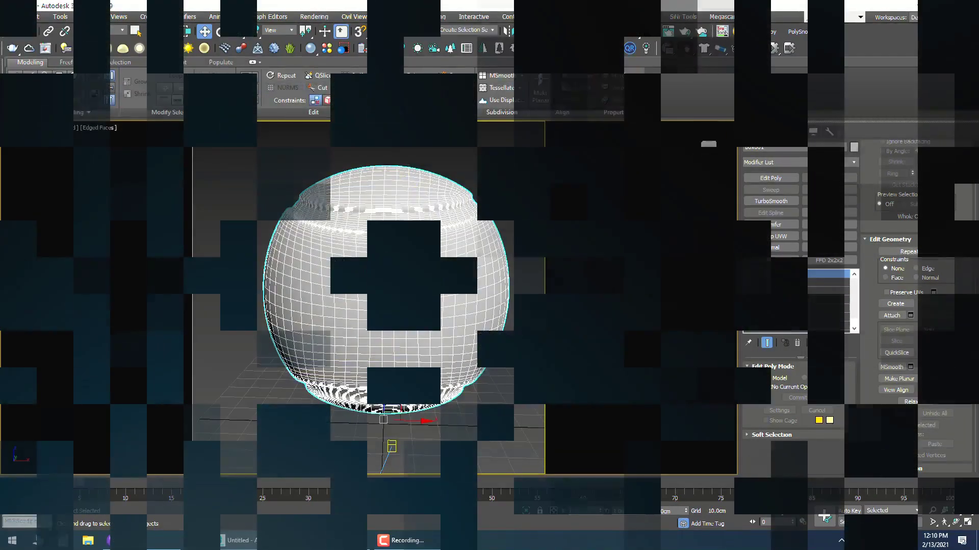